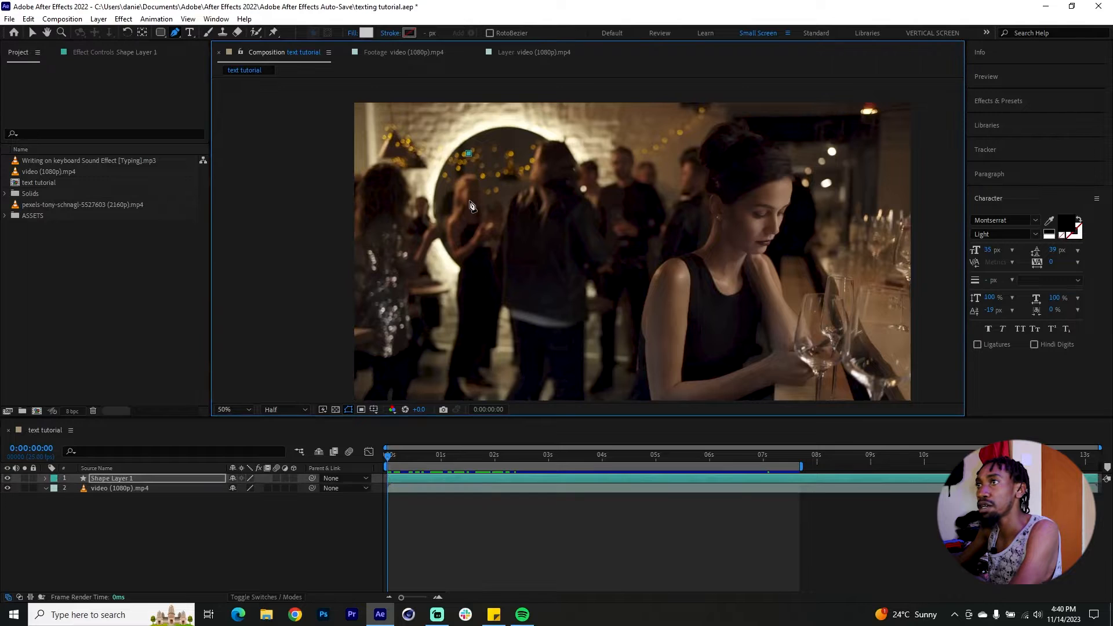
Draw a light-grey rectangle over the blurred crowd with the Pen tool and level its upper-right corner.
left_click(468, 200)
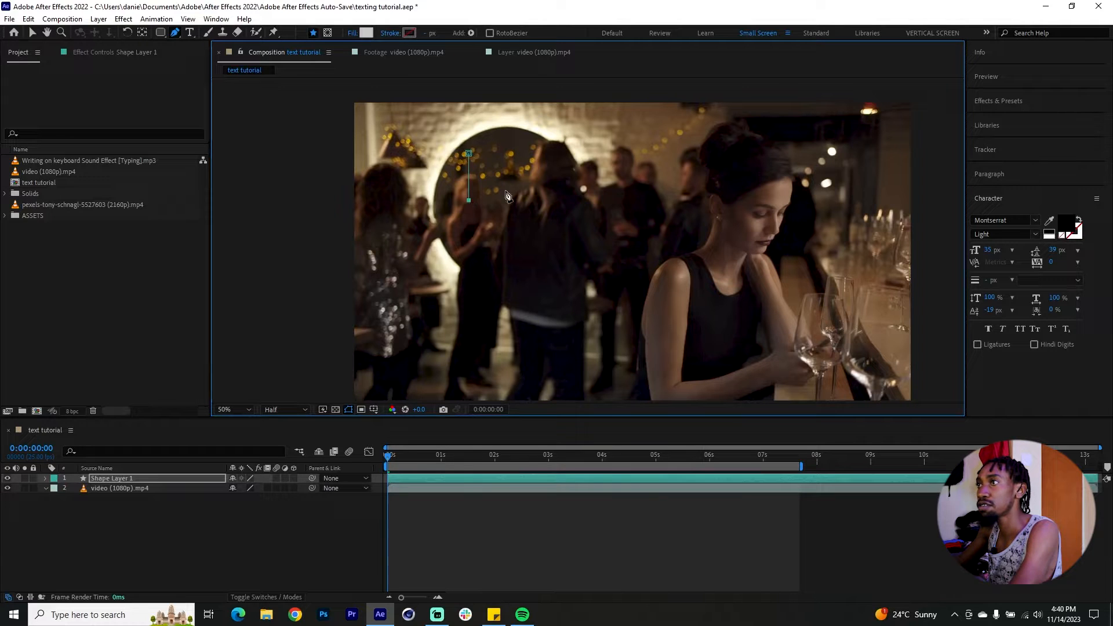
left_click(600, 200)
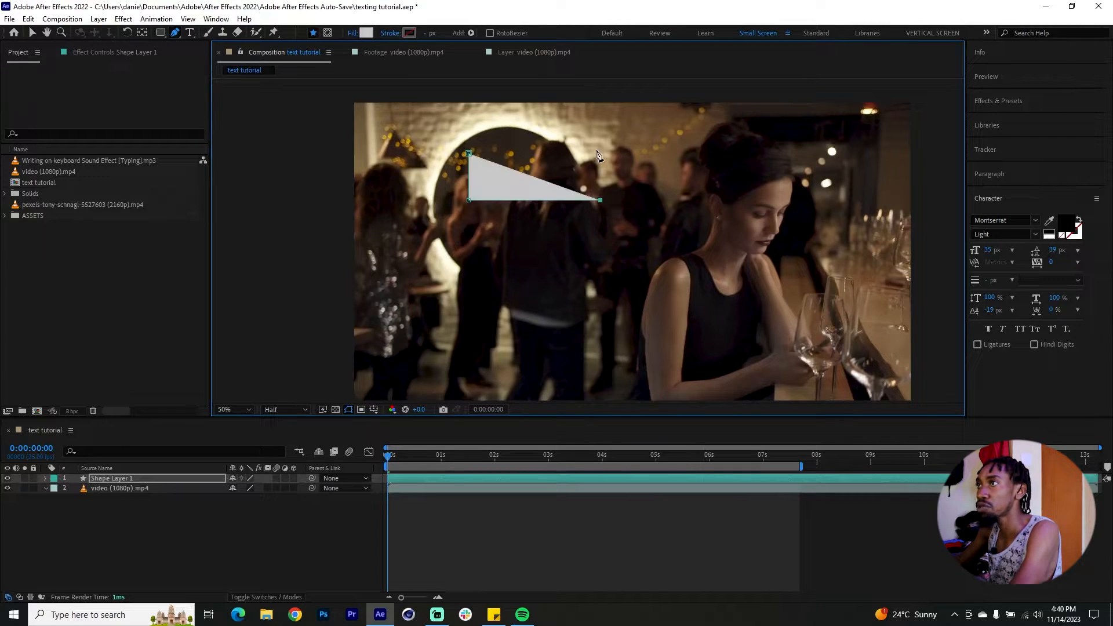
left_click(468, 154)
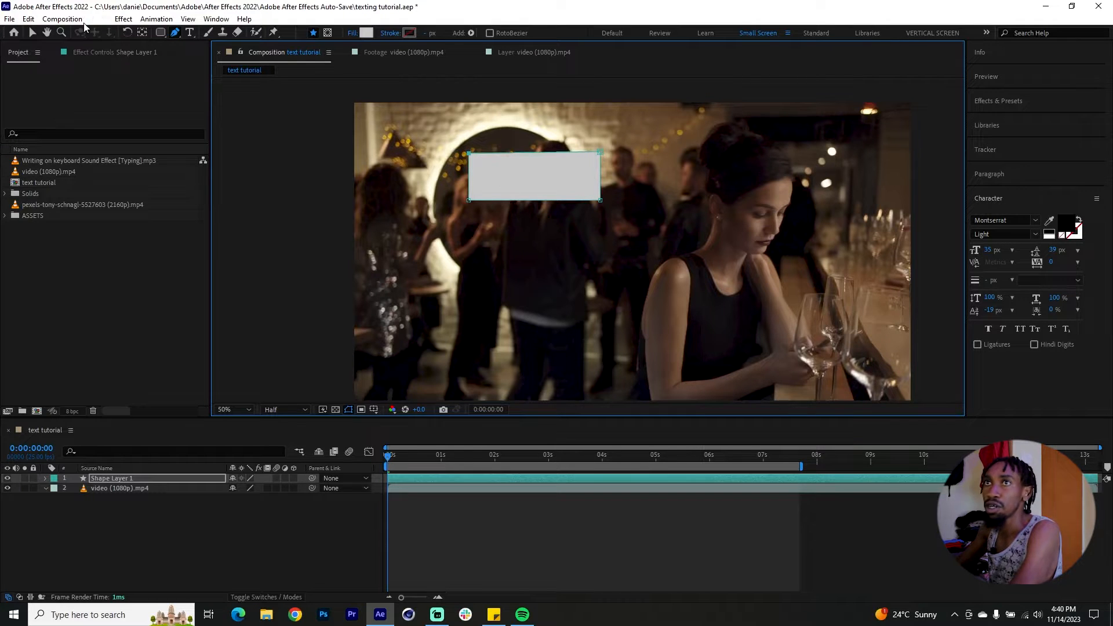
left_click(32, 32)
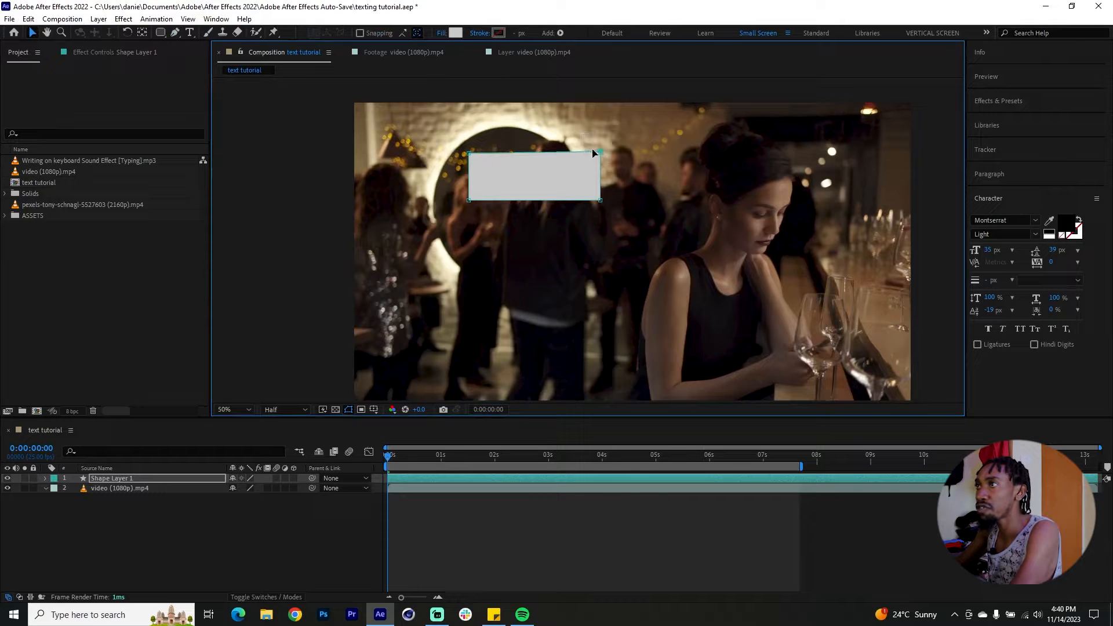
left_click_drag(600, 153, 599, 153)
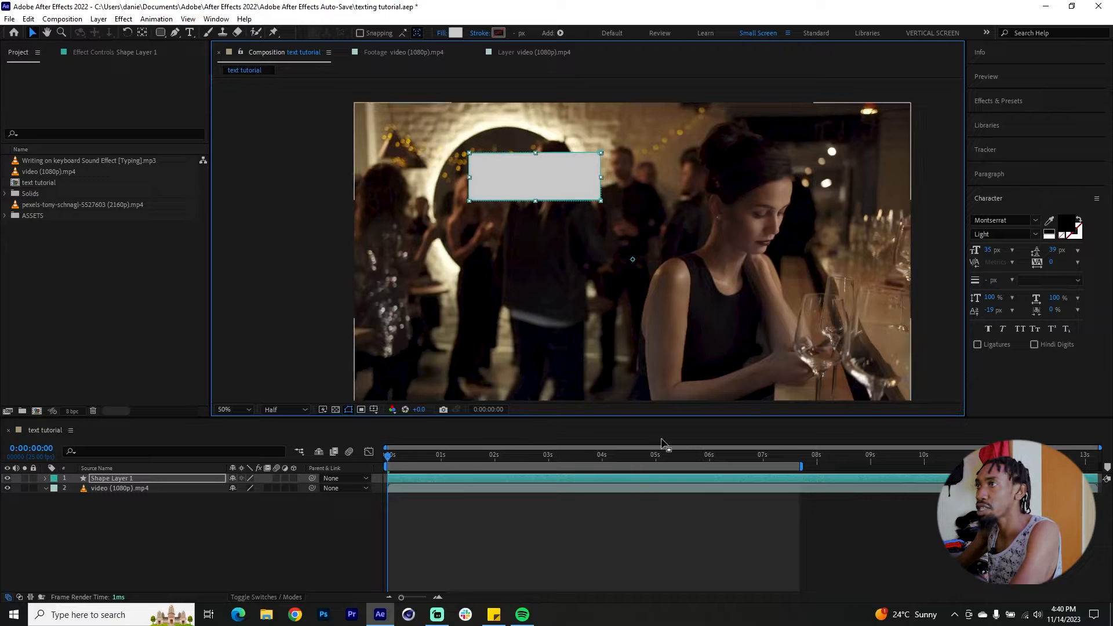
left_click(710, 534)
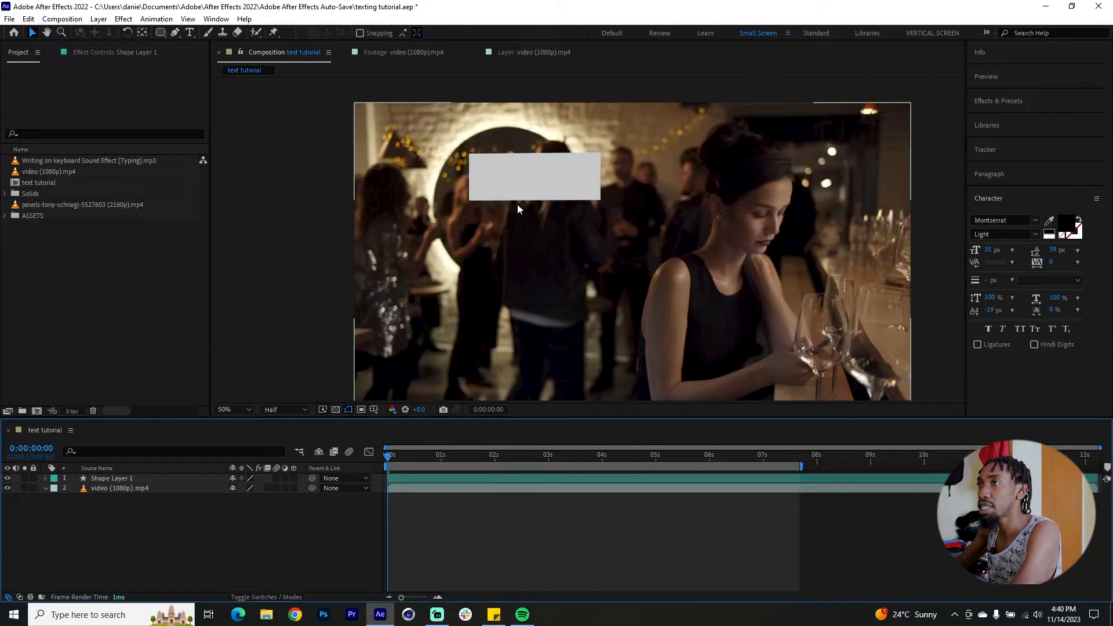
Add two vertices to the rectangle's path close to its lower-right corner, one on each adjoining edge.
left_click(509, 174)
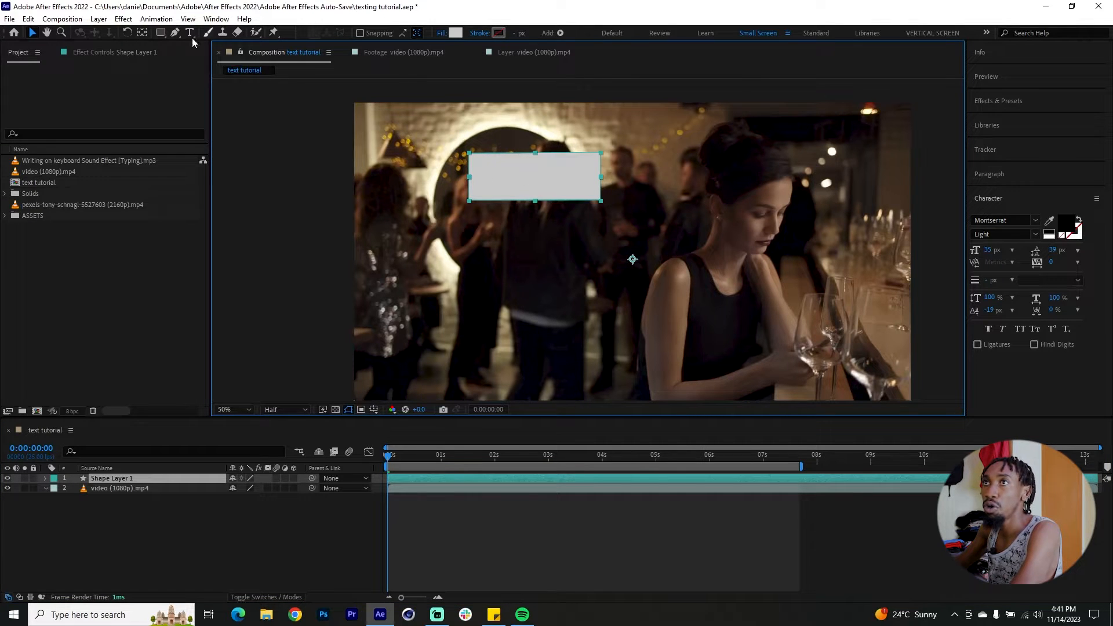
left_click(174, 33)
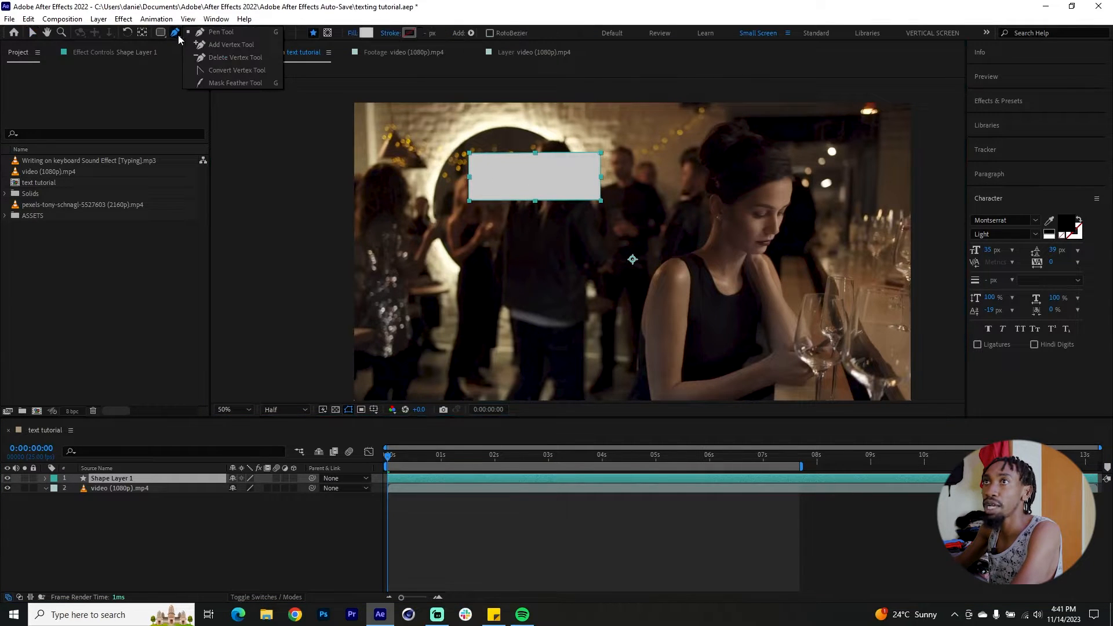
left_click(223, 45)
scroll(589, 210, "up", 2)
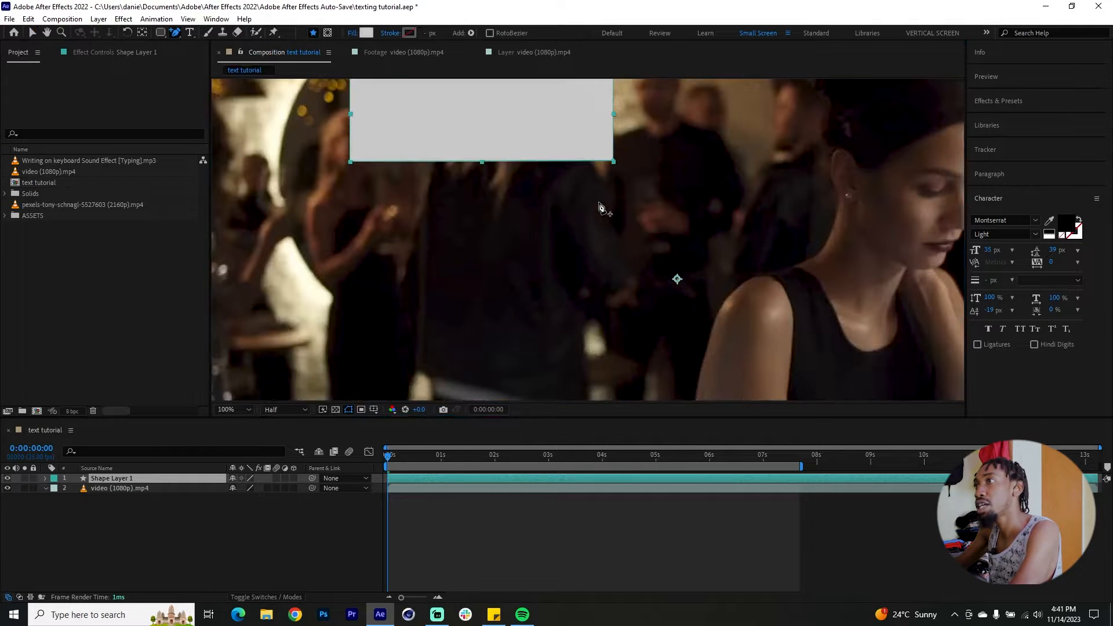
scroll(613, 181, "up", 2)
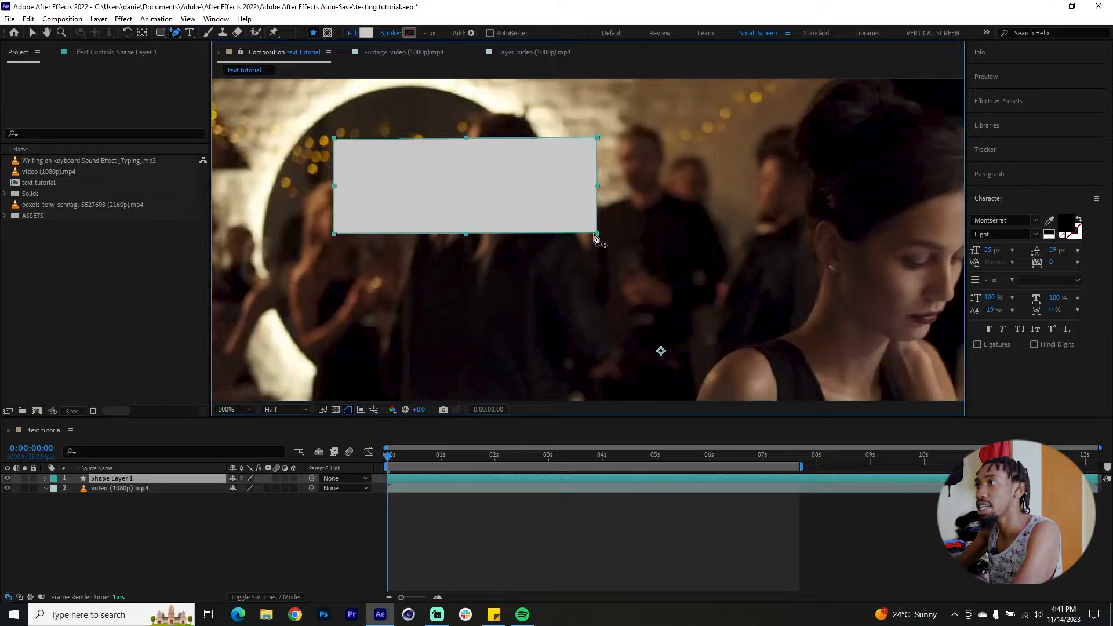
left_click(591, 236)
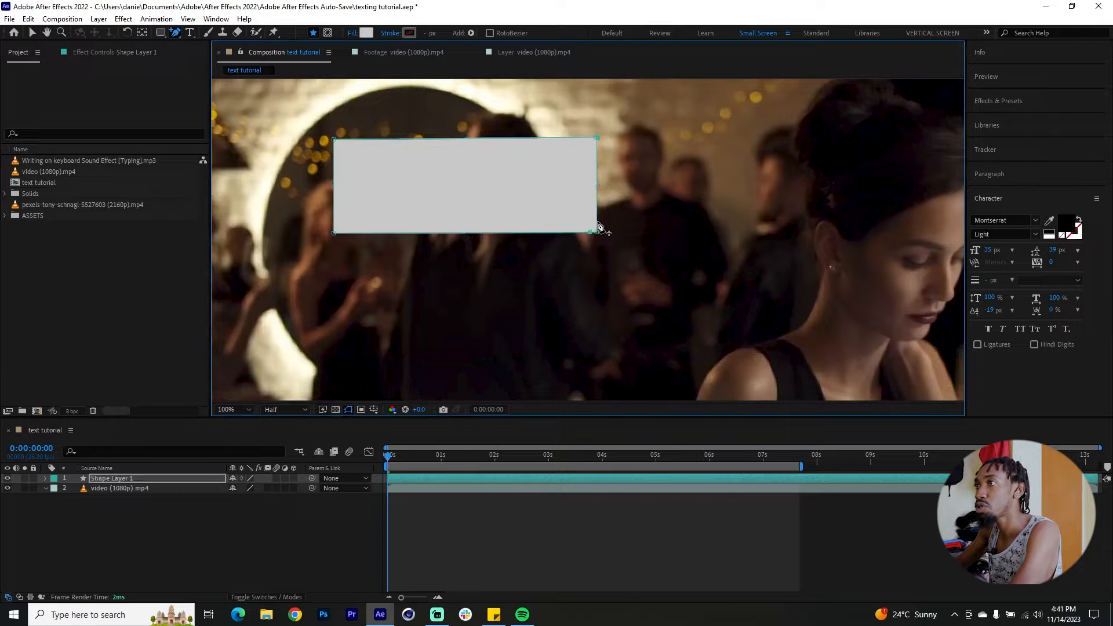
Pull the rectangle's lower-right corner vertex slightly outward with the Pen tool to form a speech-bubble tail.
left_click(175, 32)
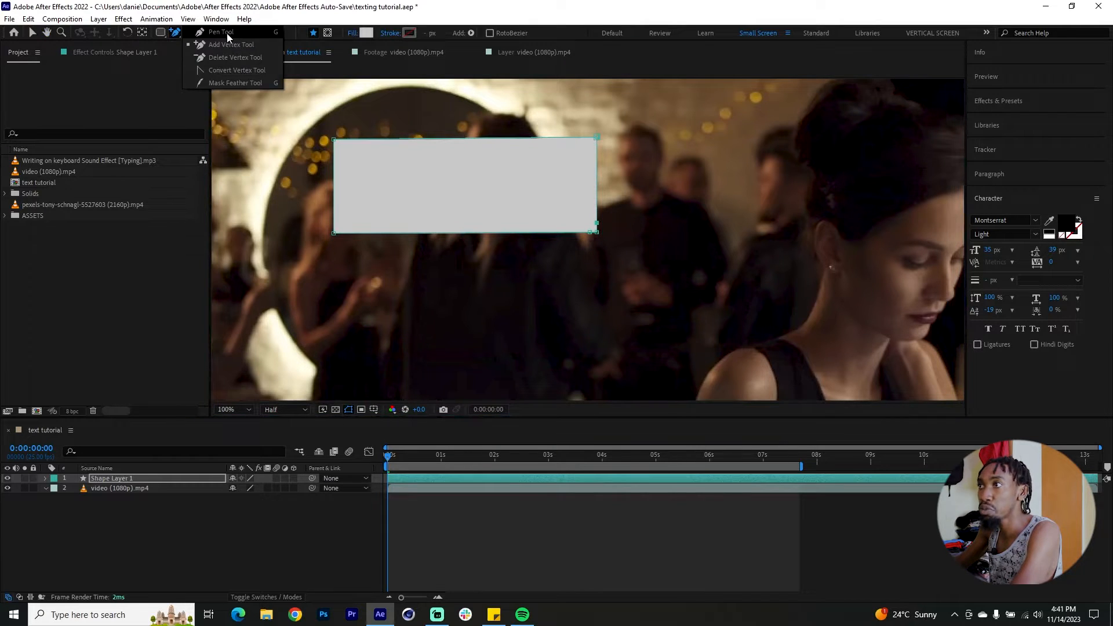
left_click(224, 62)
left_click(599, 235)
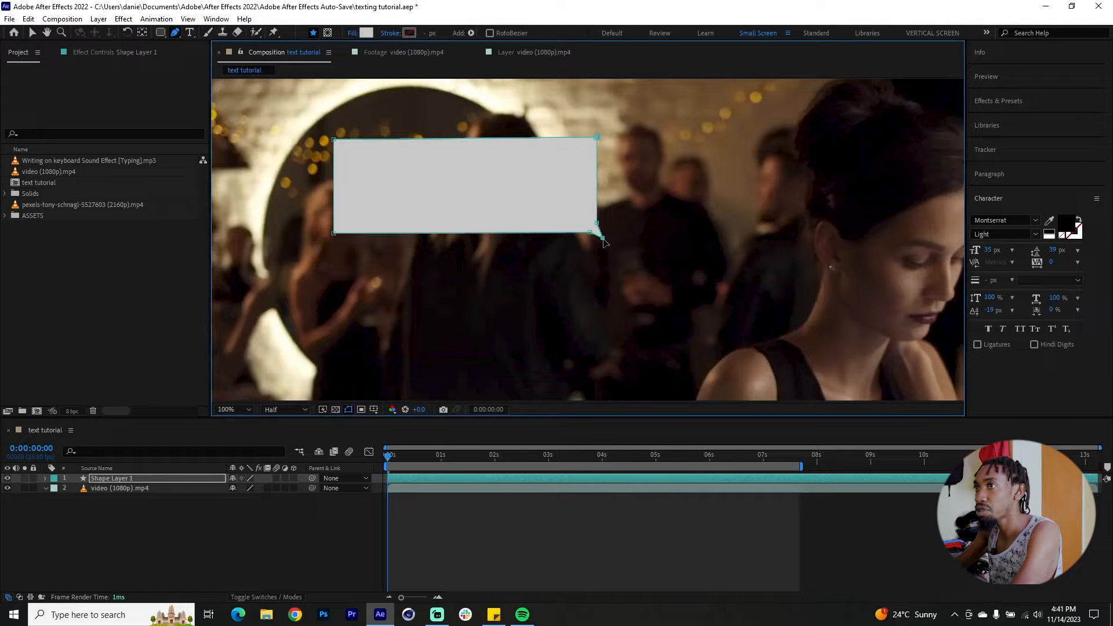
left_click(604, 243)
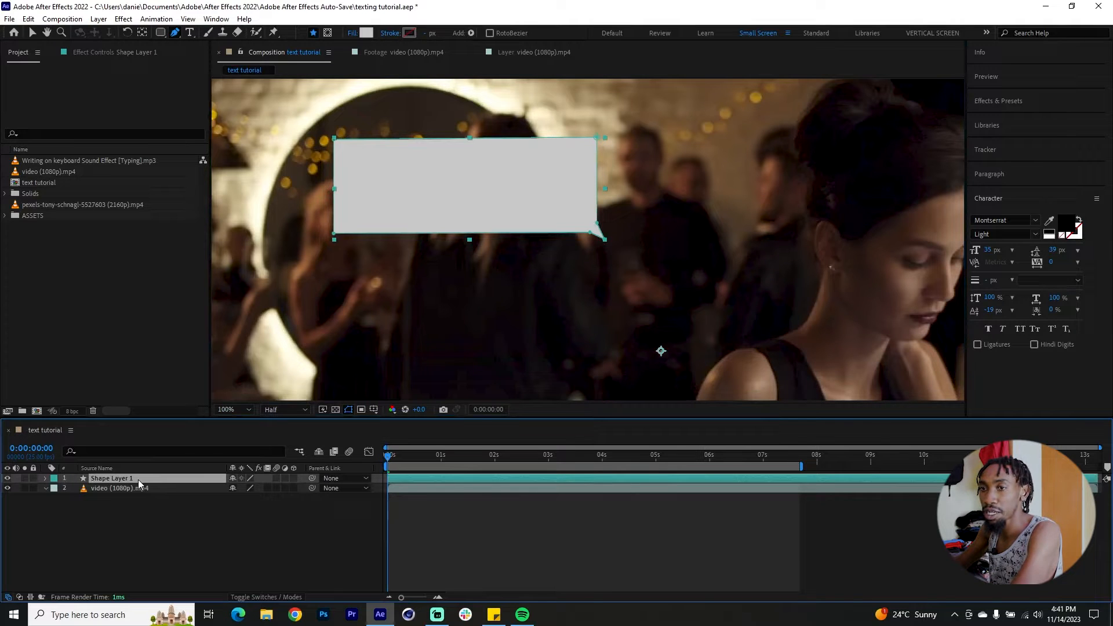
Add Round Corners to the bubble's shape layer with a radius of 20 and return to the Selection tool.
left_click(46, 478)
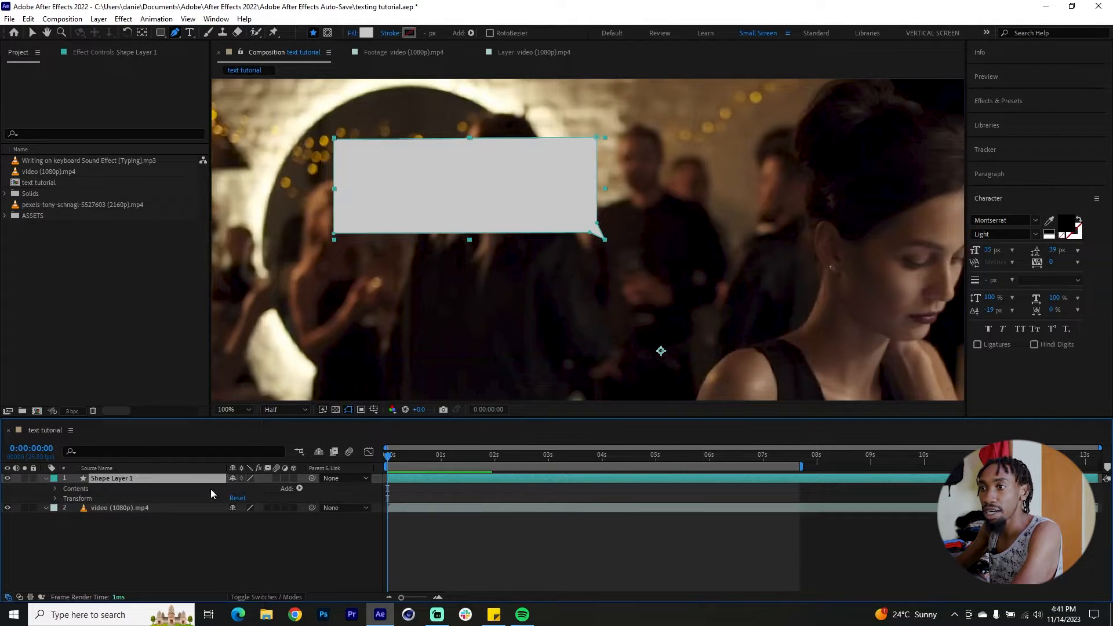
left_click(299, 490)
left_click(371, 414)
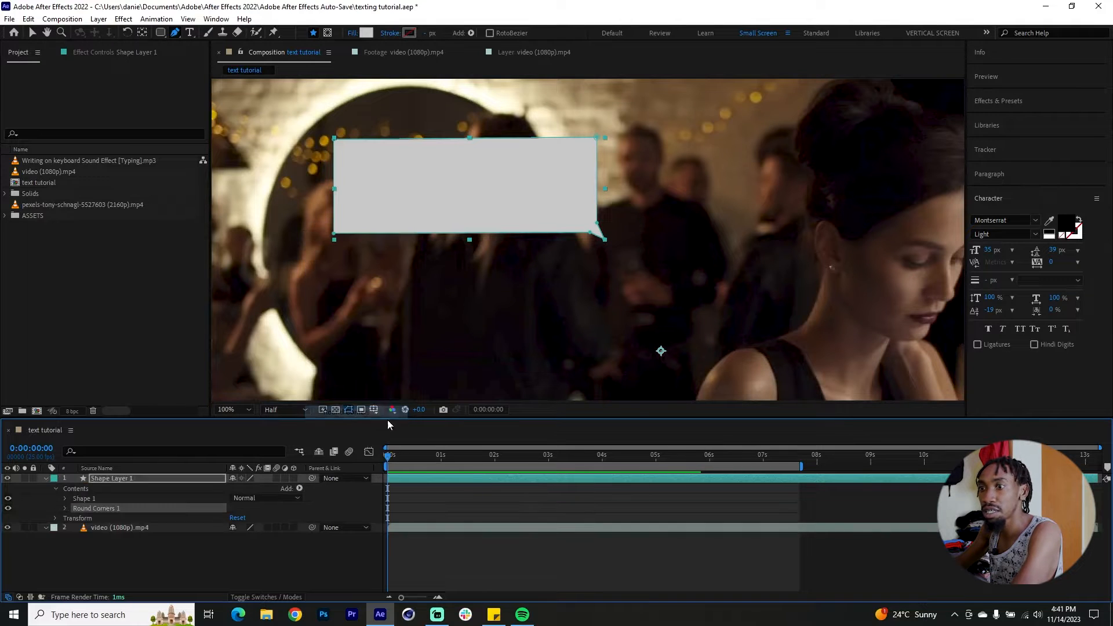
left_click(65, 509)
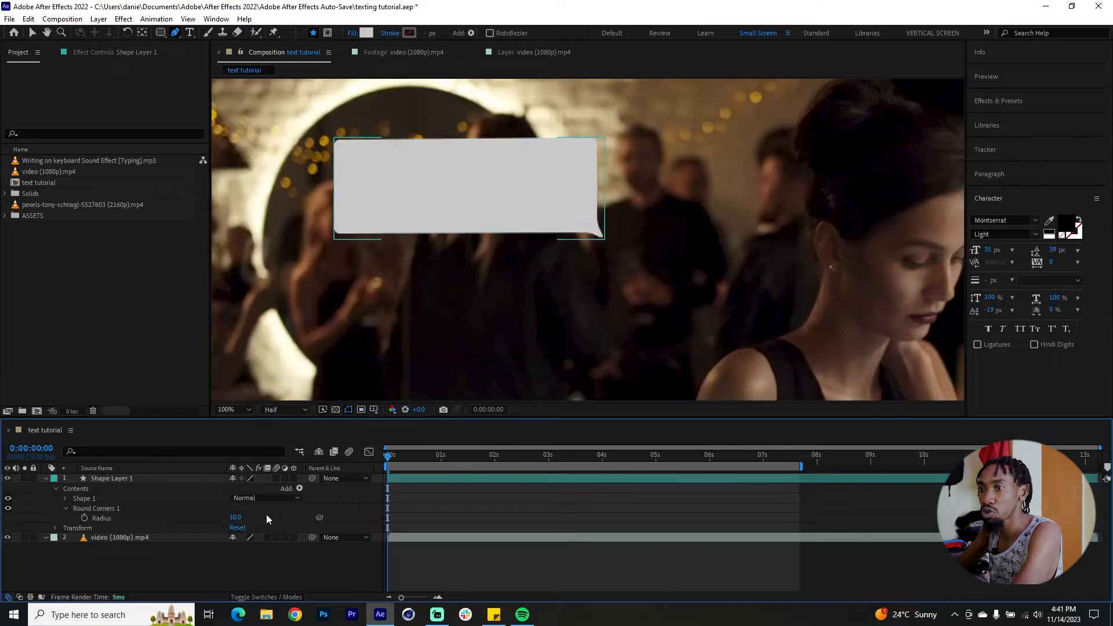
mouse_move(234, 518)
left_mouse_down()
mouse_move(248, 517)
mouse_move(238, 517)
left_mouse_up()
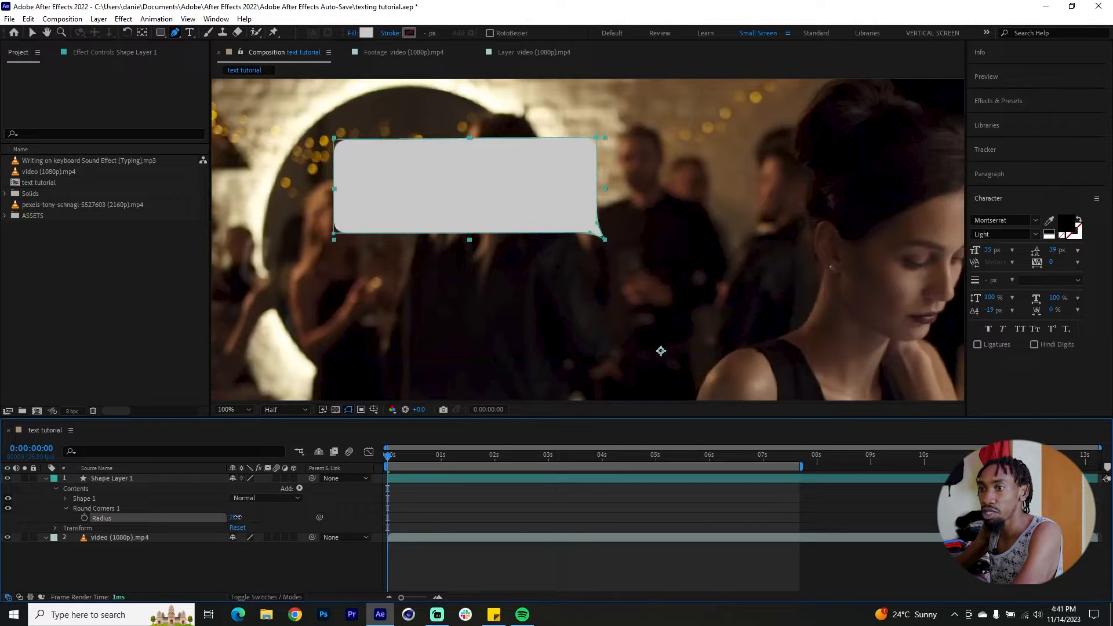
left_click_drag(238, 517, 236, 517)
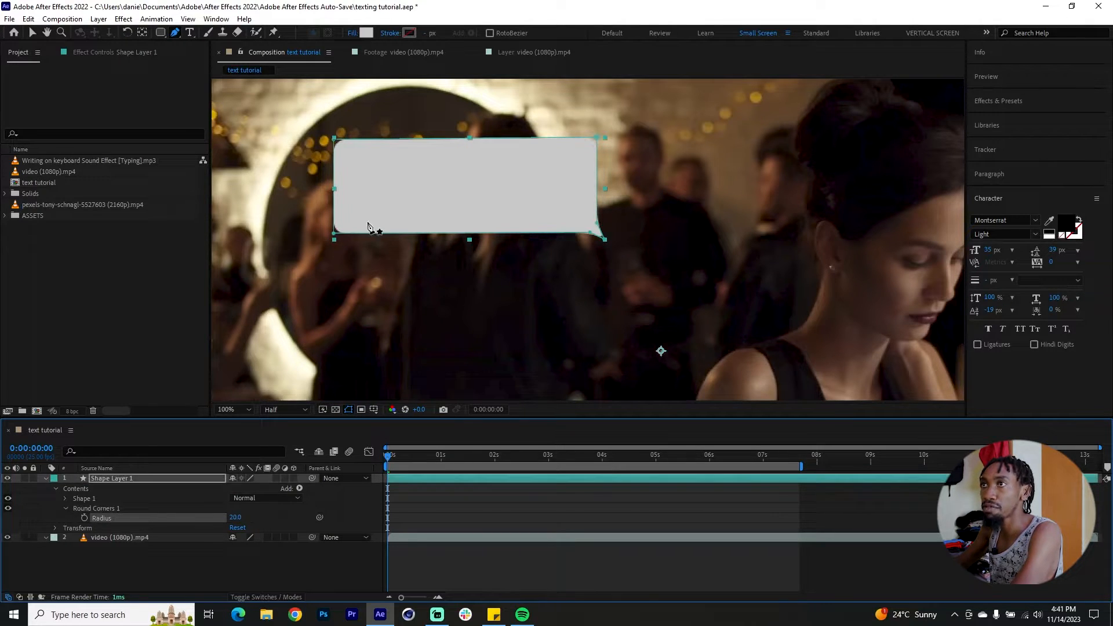
key("comma")
key("v")
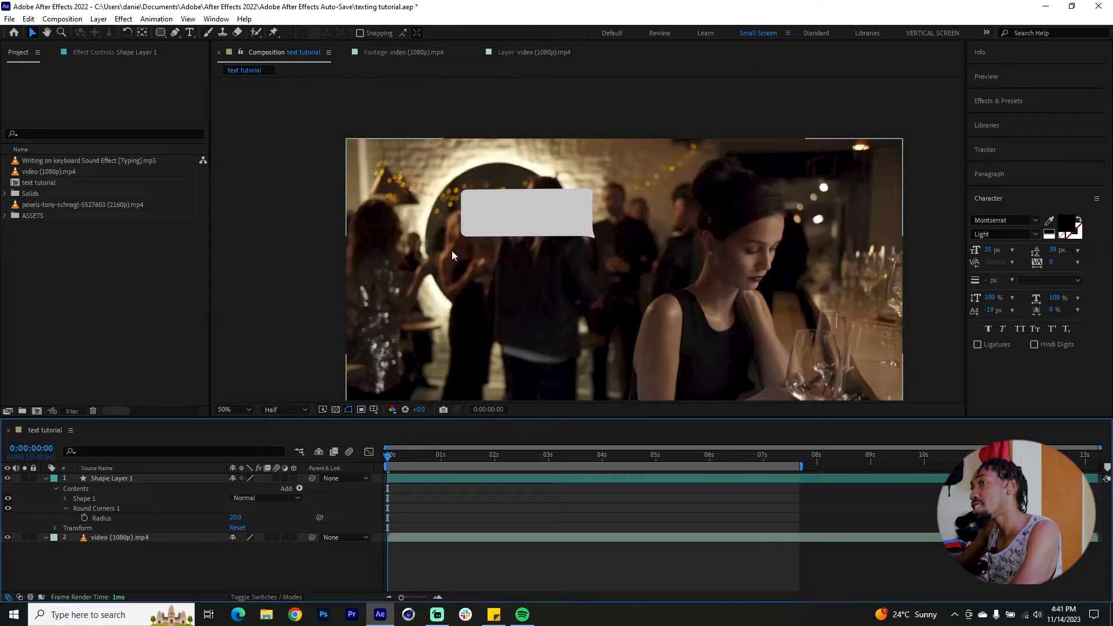
left_click(519, 224)
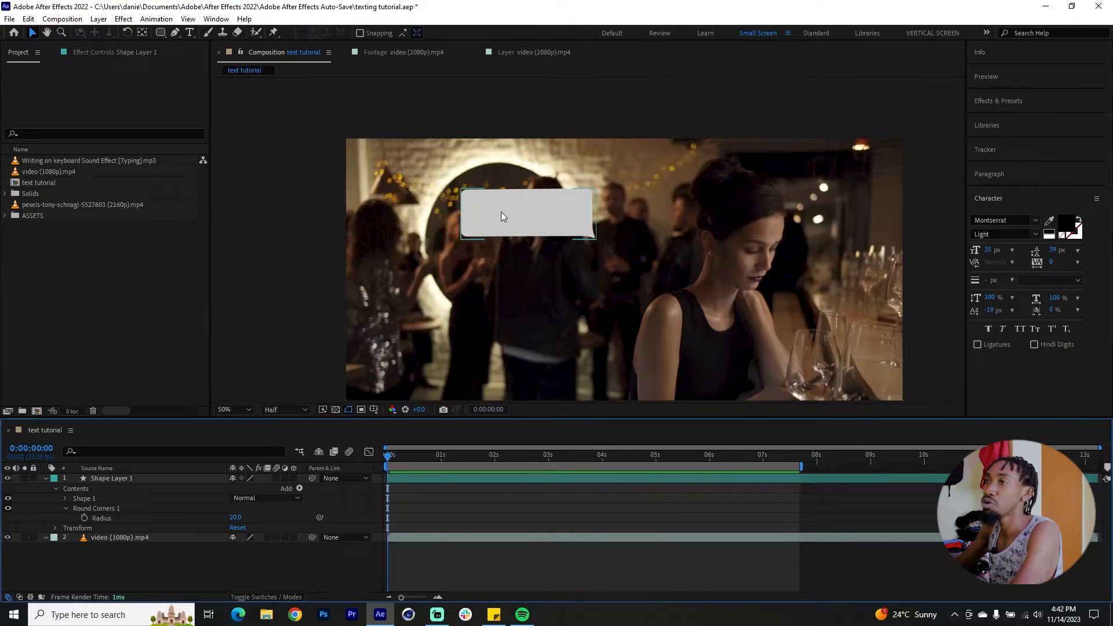
left_click(213, 166)
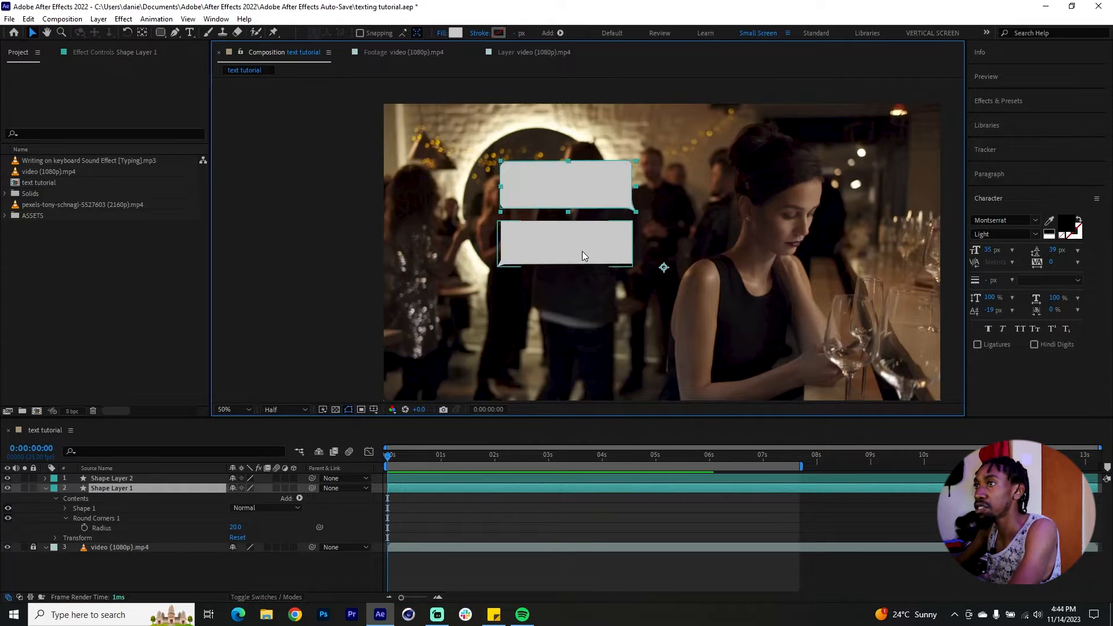
Duplicate the upper bubble, place the copy below the other two, and shift the middle bubble left for a staggered layout.
left_click(581, 251)
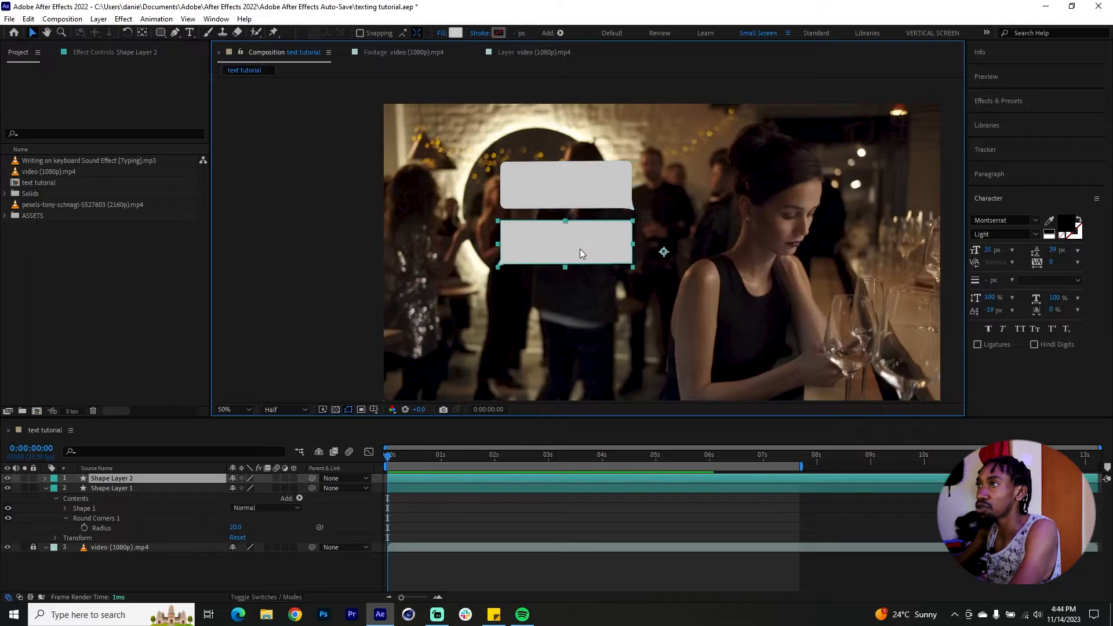
left_click(566, 189)
key("ctrl+d")
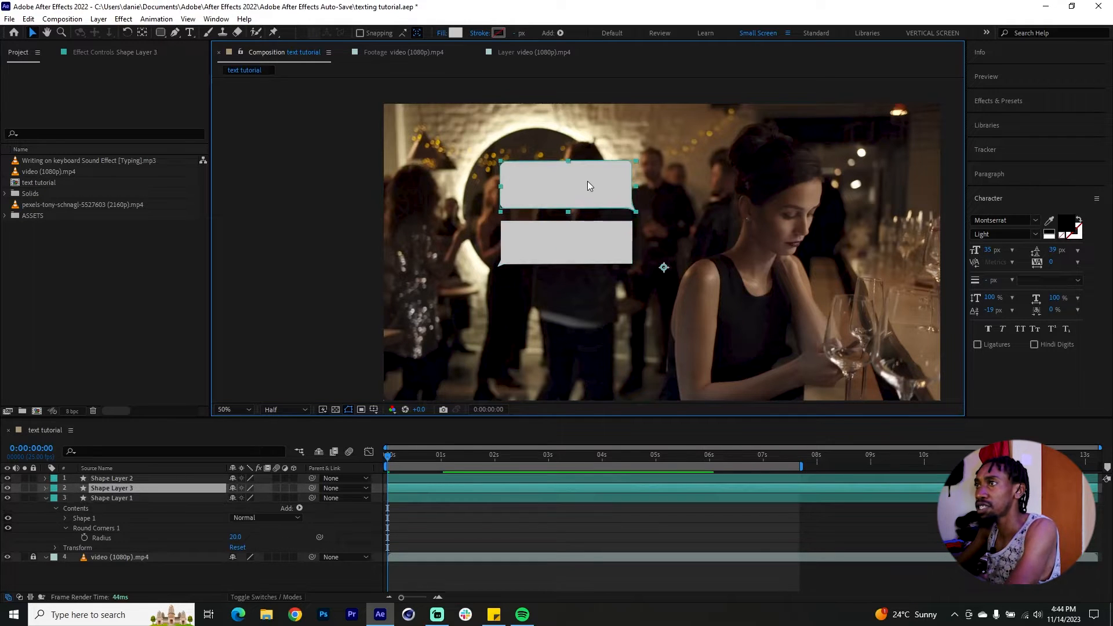
left_click_drag(586, 201, 591, 302)
left_click_drag(574, 238, 539, 247)
left_click_drag(550, 298, 554, 305)
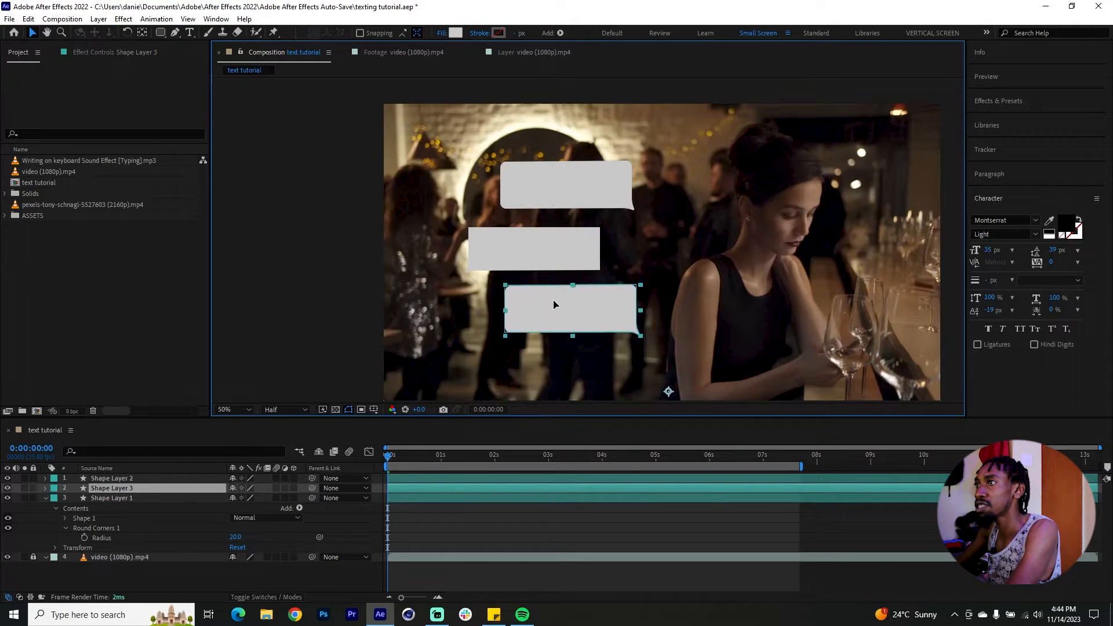
Check which bubble each shape layer controls and review the lock on the background video layer.
key("comma")
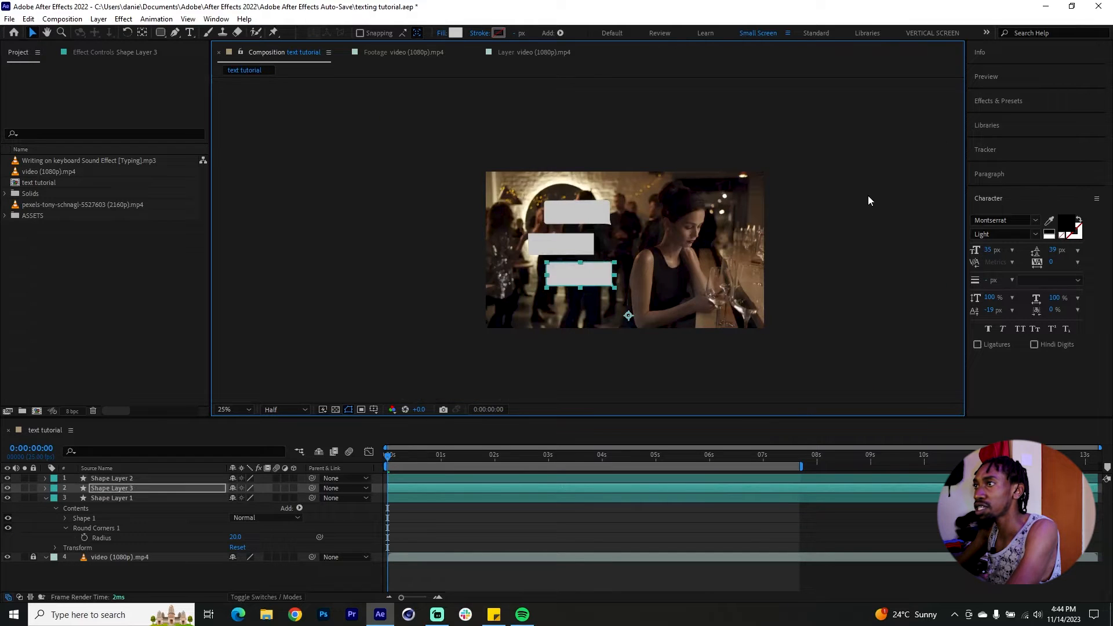
left_click(113, 498)
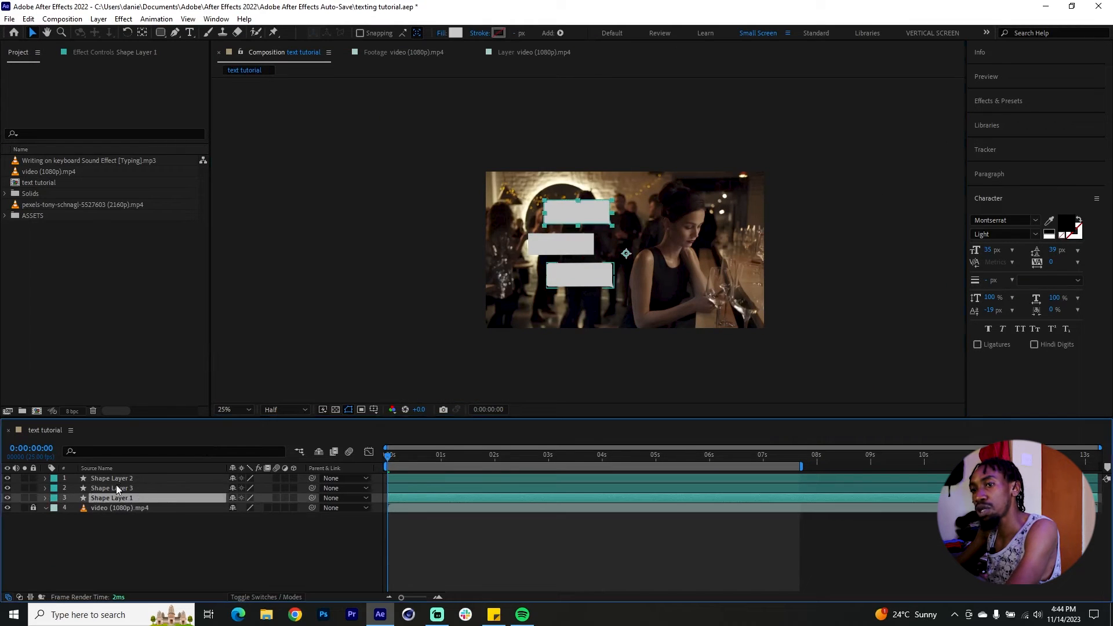
left_click(116, 478)
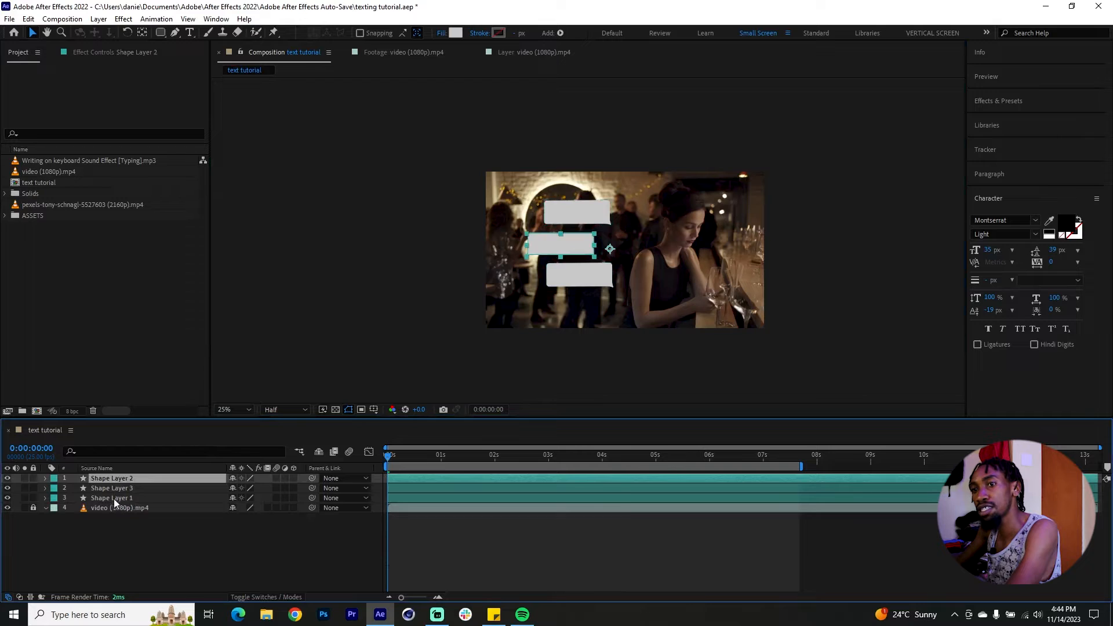
left_click(33, 506)
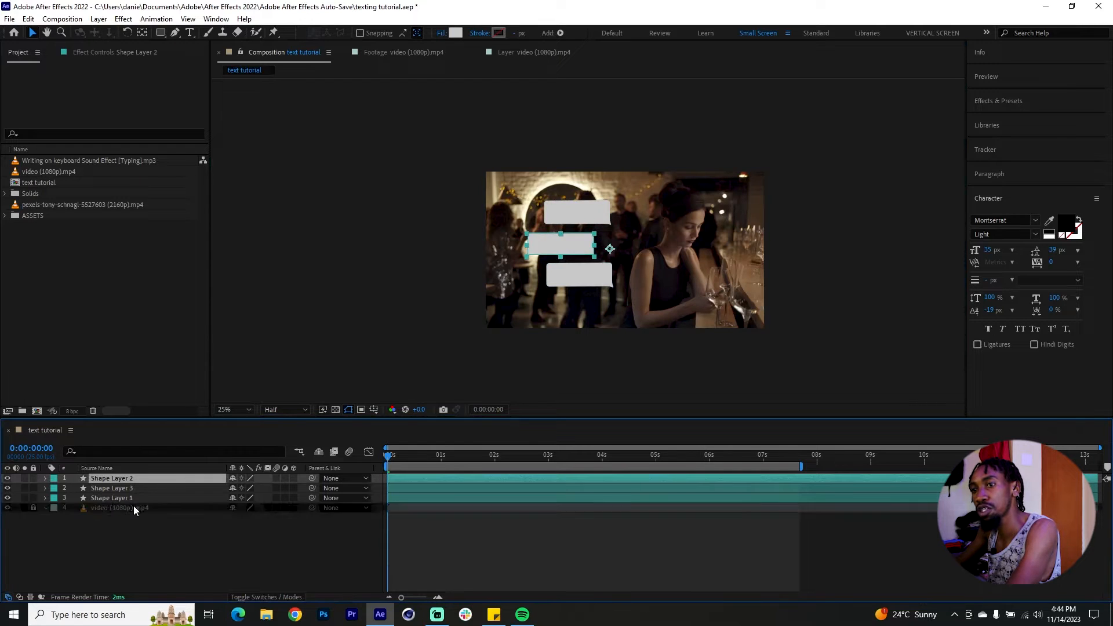
left_click_drag(133, 505, 99, 506)
left_click(123, 497)
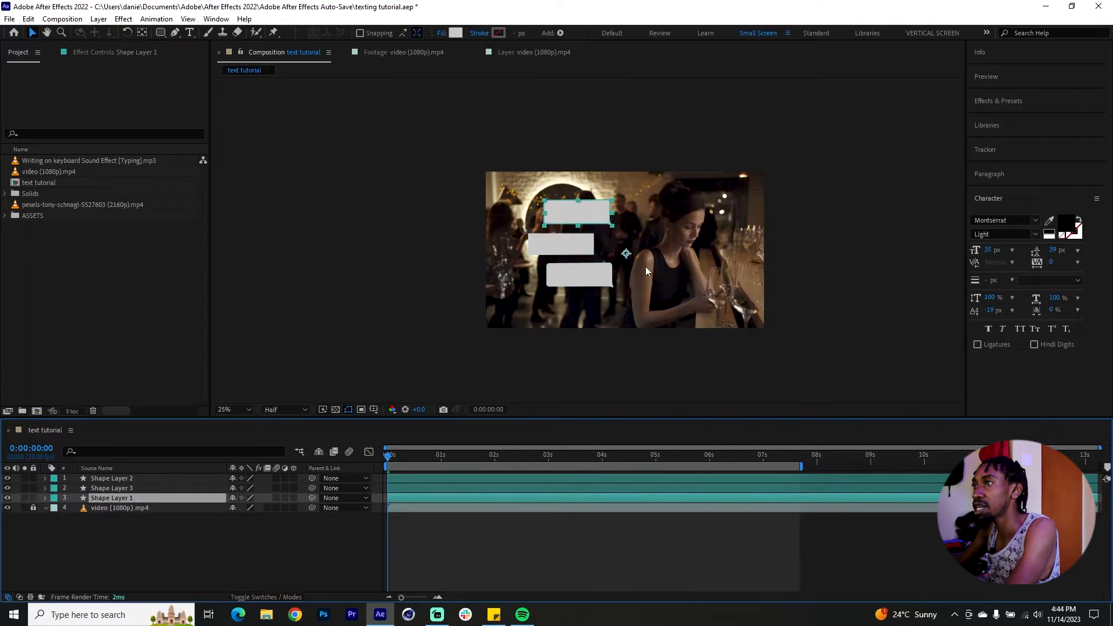
Select all three bubbles and move them together to the right, closer to the woman.
scroll(649, 284, "up", 2)
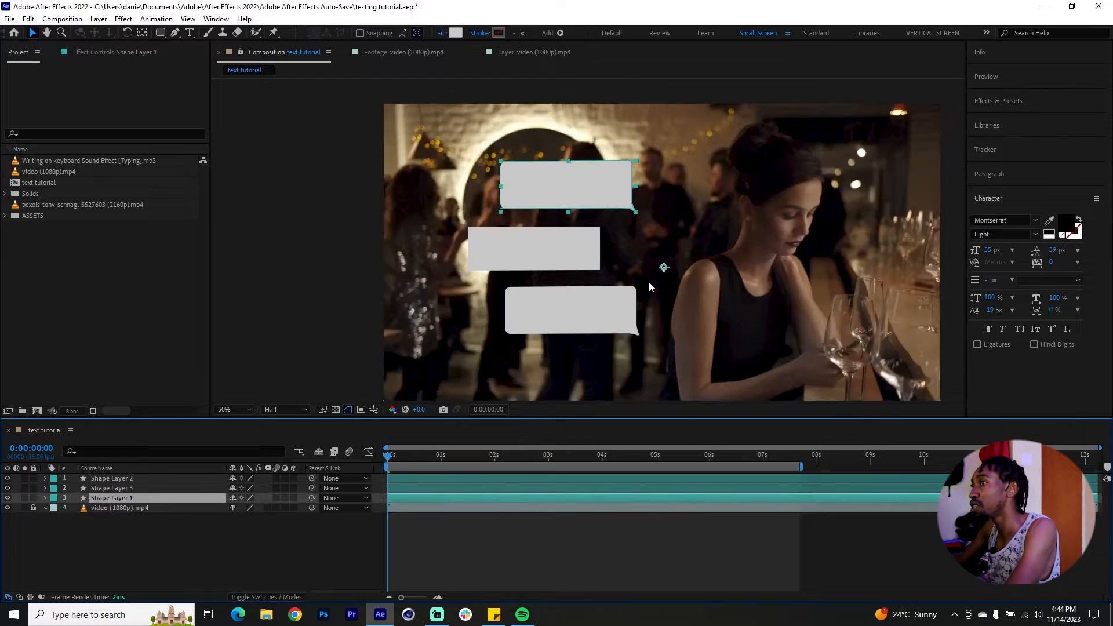
left_click_drag(658, 261, 647, 265)
left_click_drag(145, 525, 147, 463)
left_click_drag(489, 236, 574, 254)
key("comma")
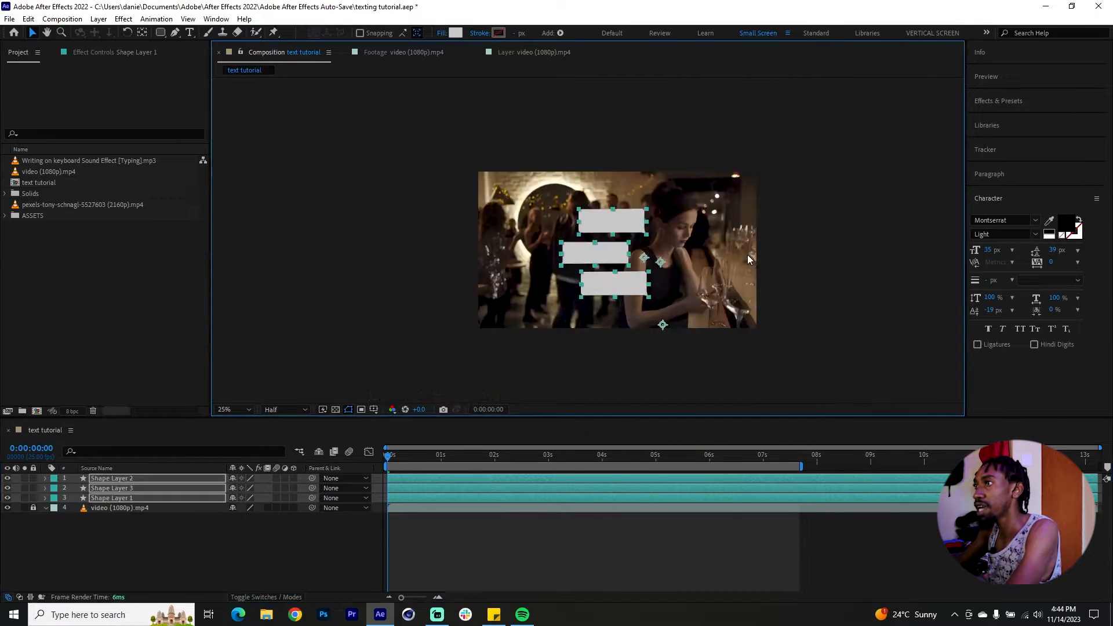
left_click(808, 268)
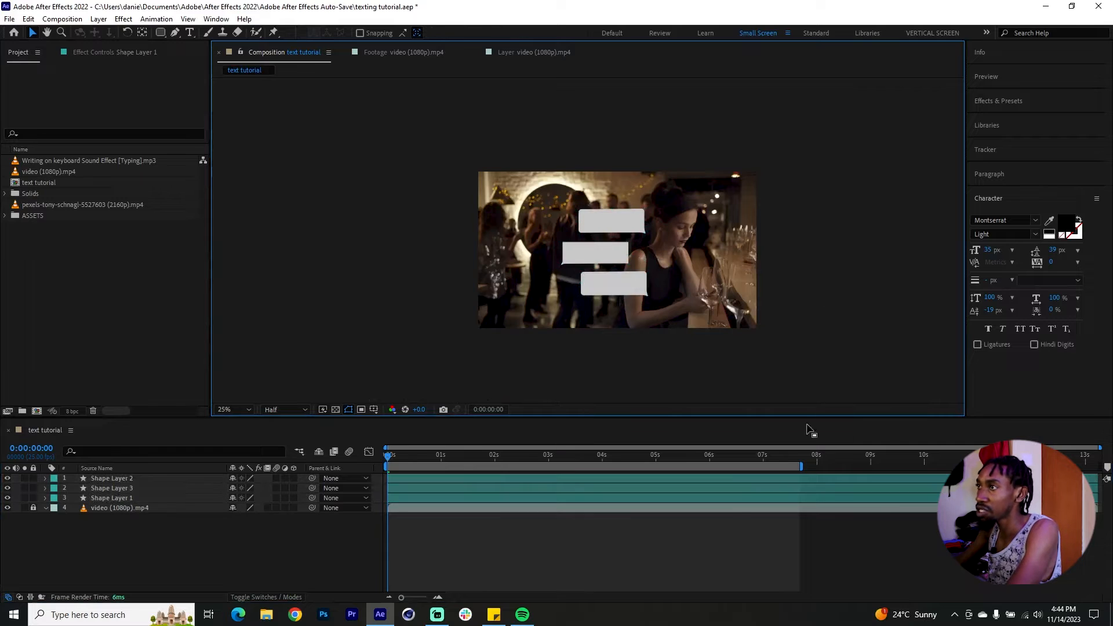
Move Shape Layer 1 to the top of the shape layers, above Shape Layer 2 and Shape Layer 3.
left_click(158, 478)
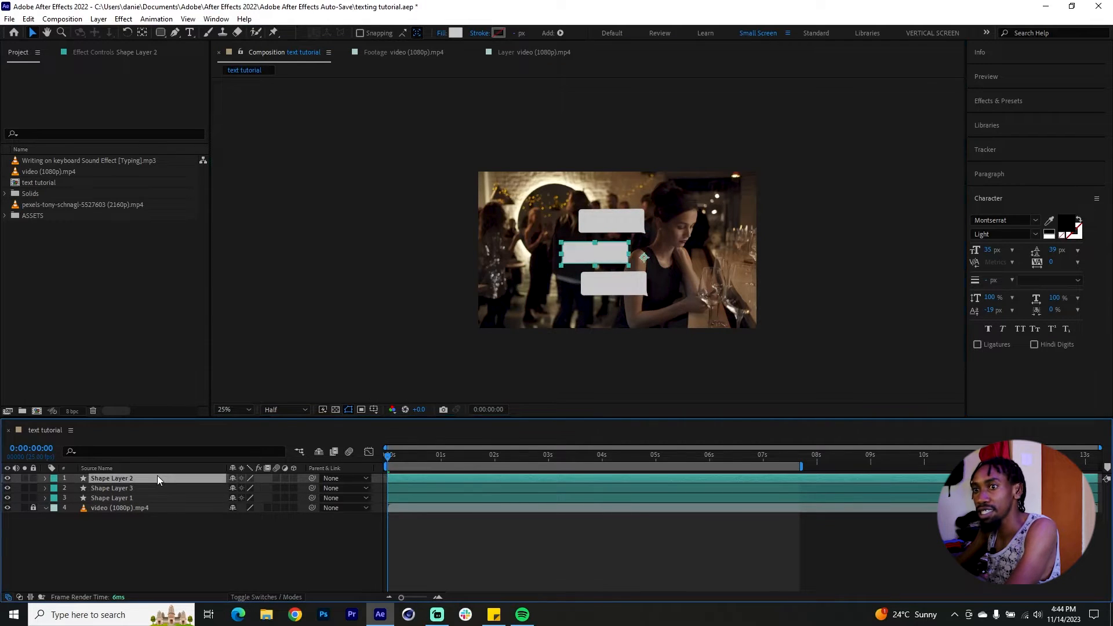
right_click(158, 478)
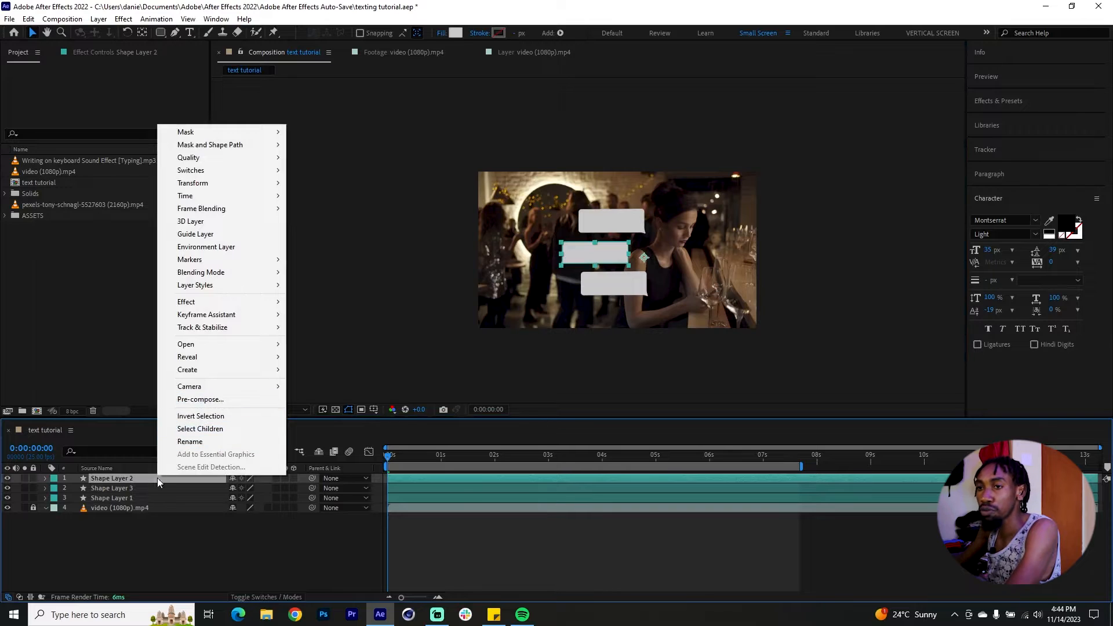
left_click(138, 488)
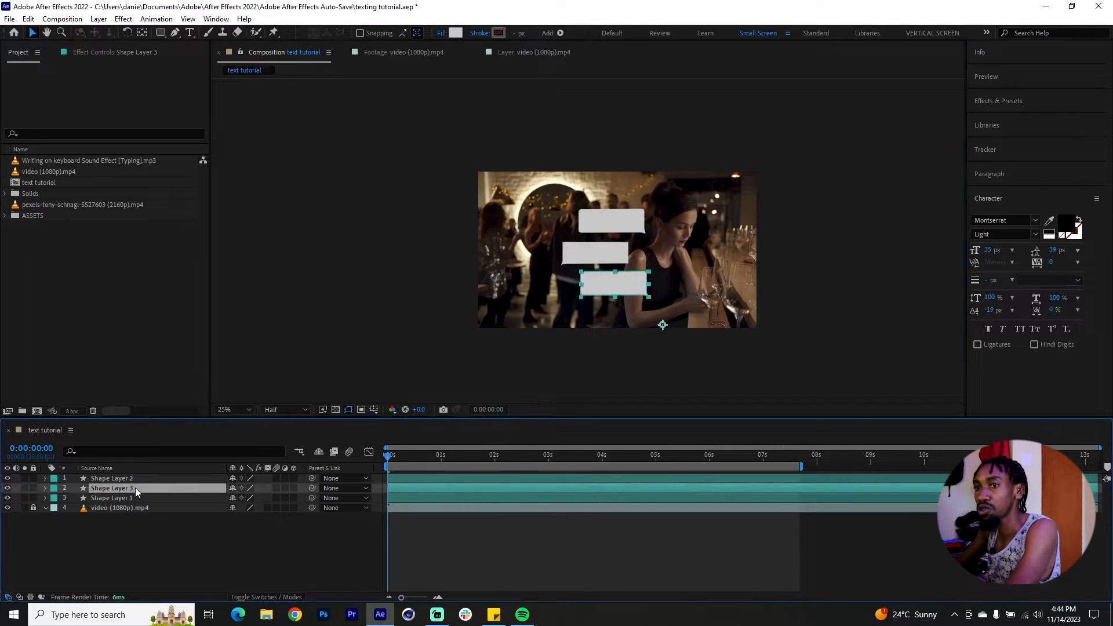
left_click(131, 479)
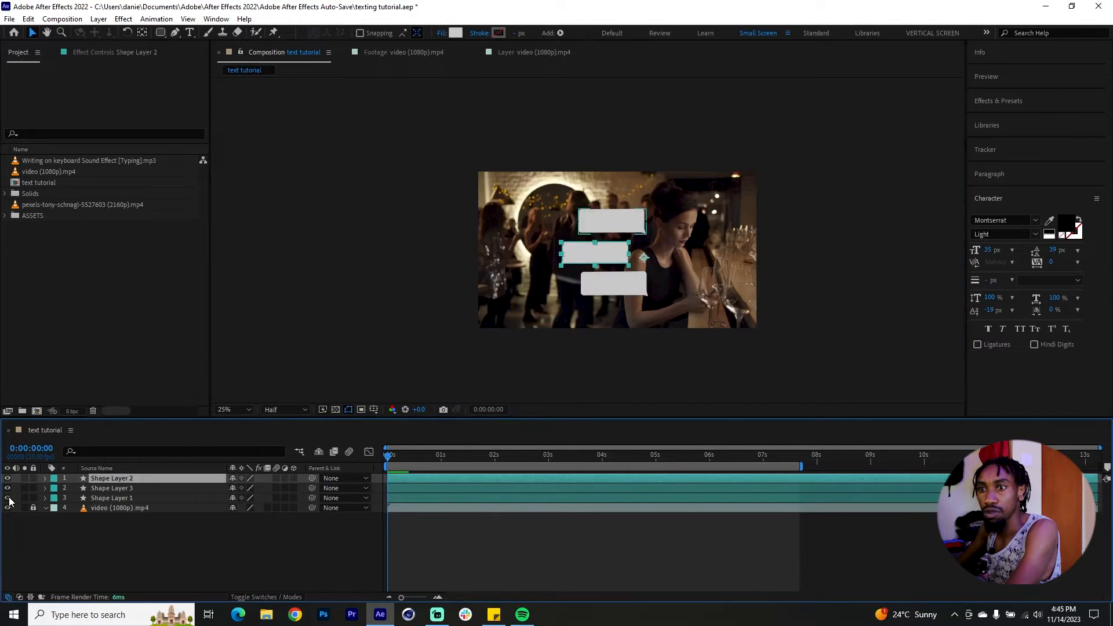
left_click_drag(96, 498, 135, 481)
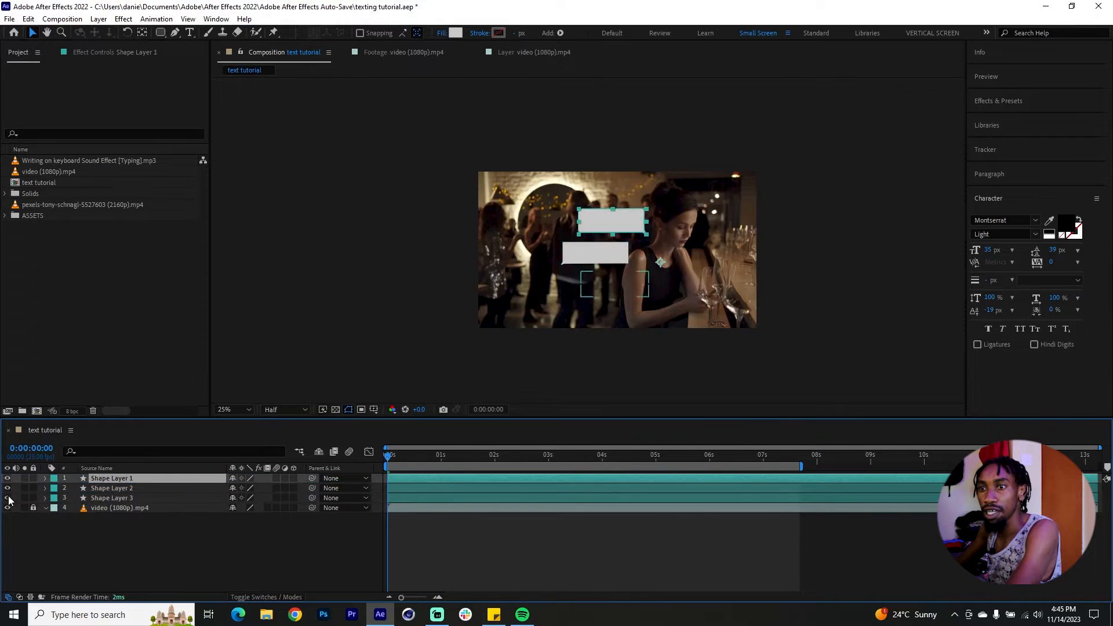
Pre-compose Shape Layer 1, Shape Layer 2 and Shape Layer 3 each into its own composition.
right_click(146, 479)
left_click(197, 403)
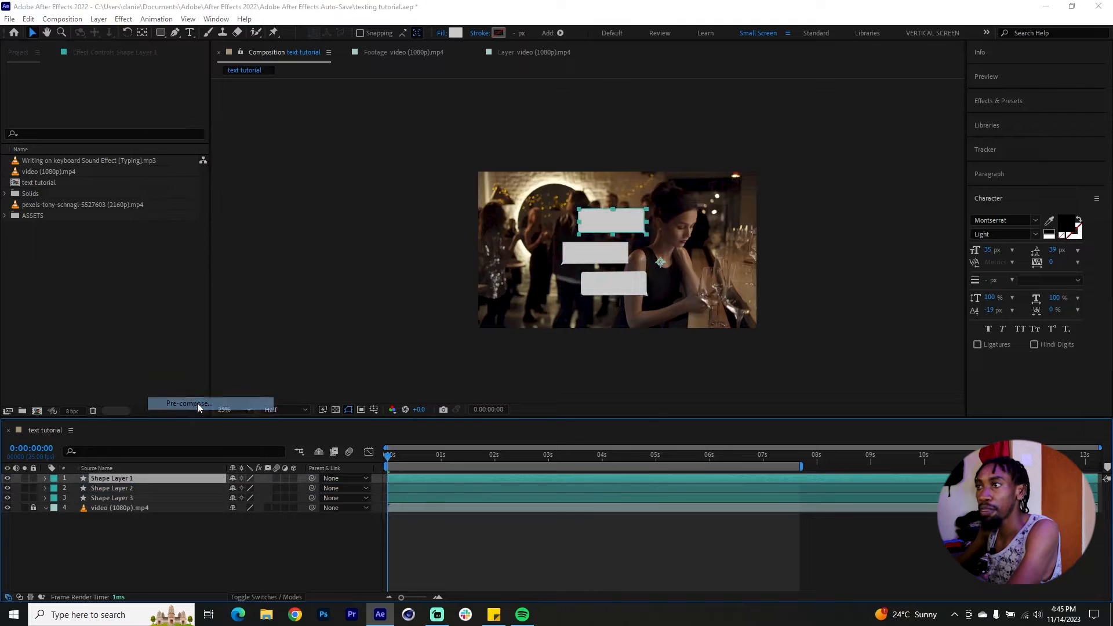
left_click(561, 490)
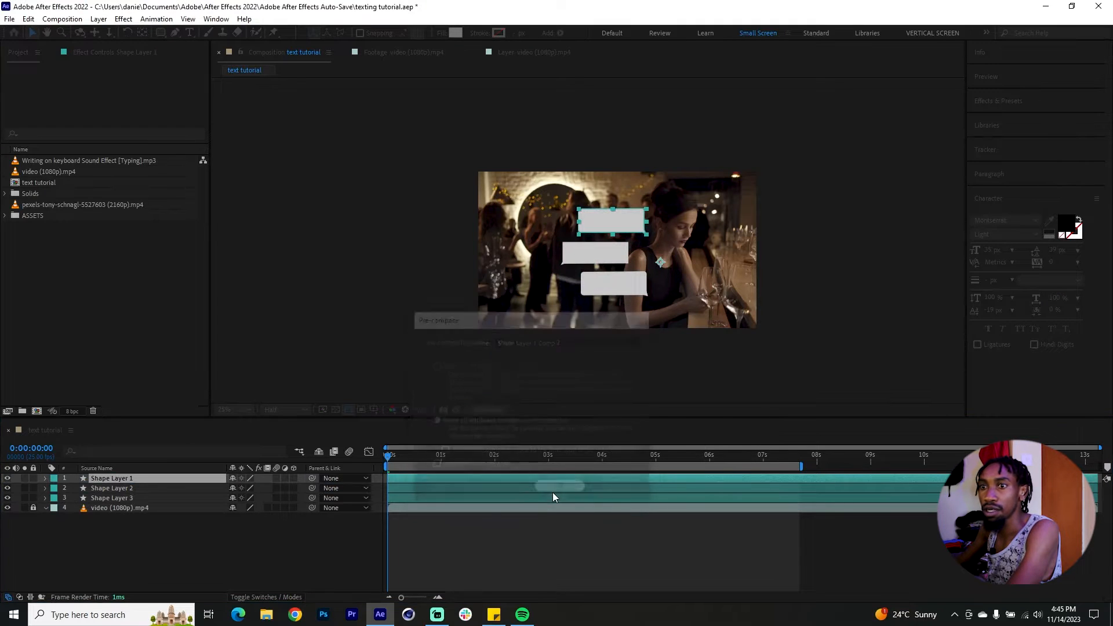
left_click(187, 489)
right_click(146, 489)
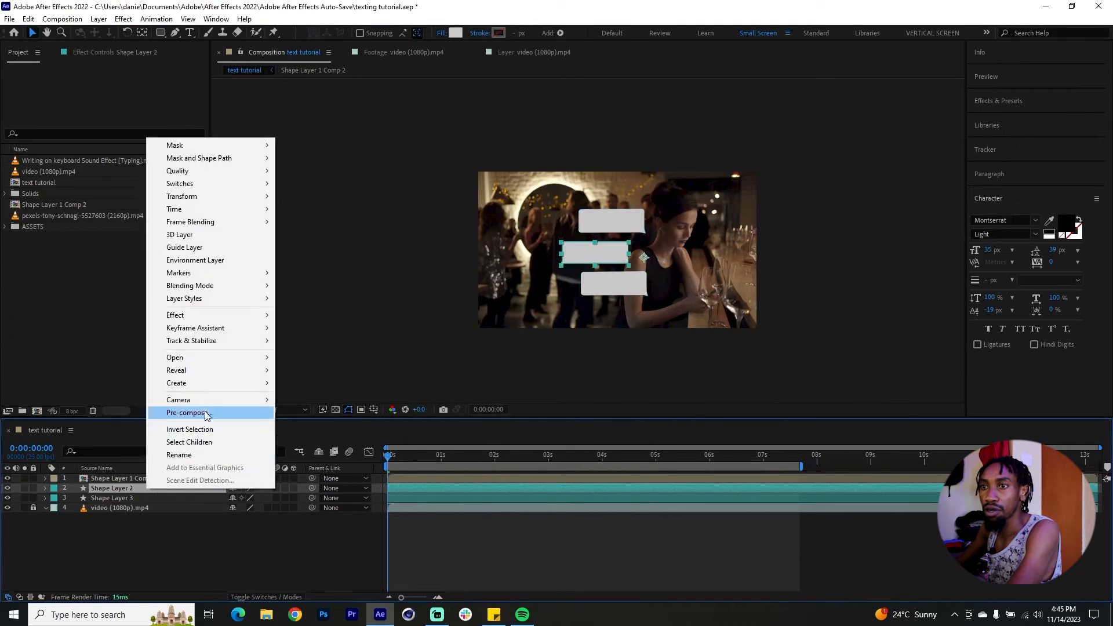
left_click(208, 411)
left_click(561, 490)
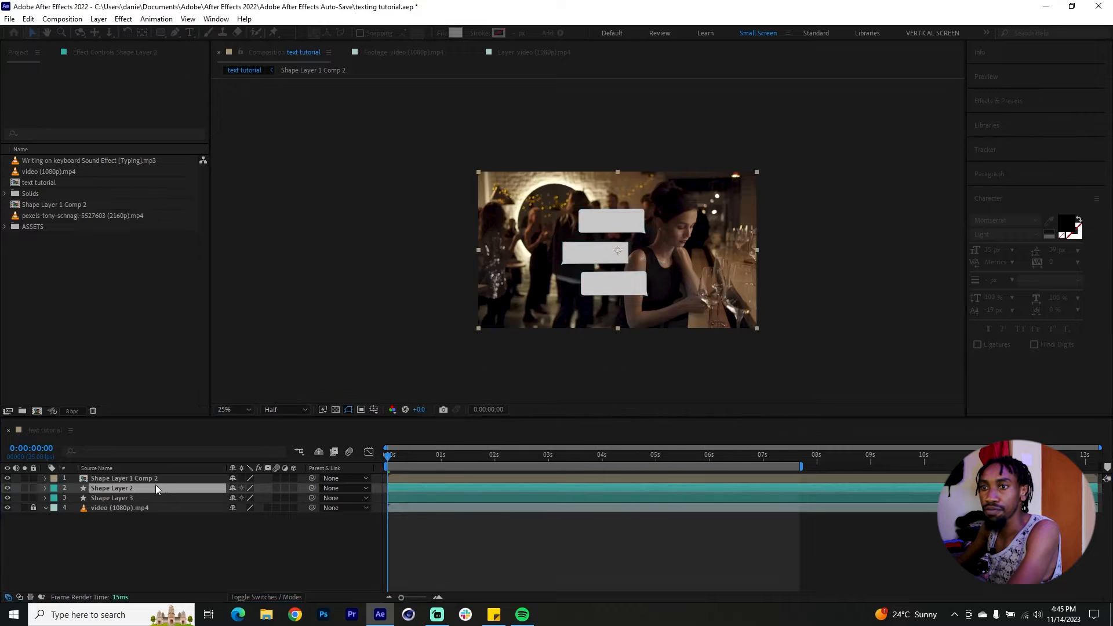
right_click(124, 498)
left_click(174, 422)
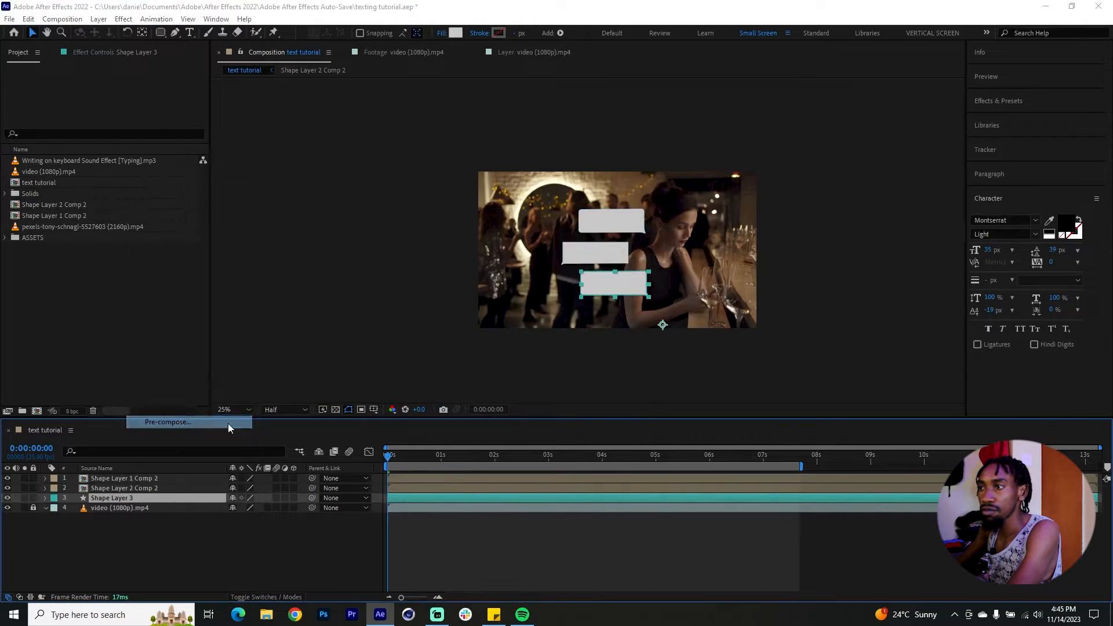
left_click(549, 490)
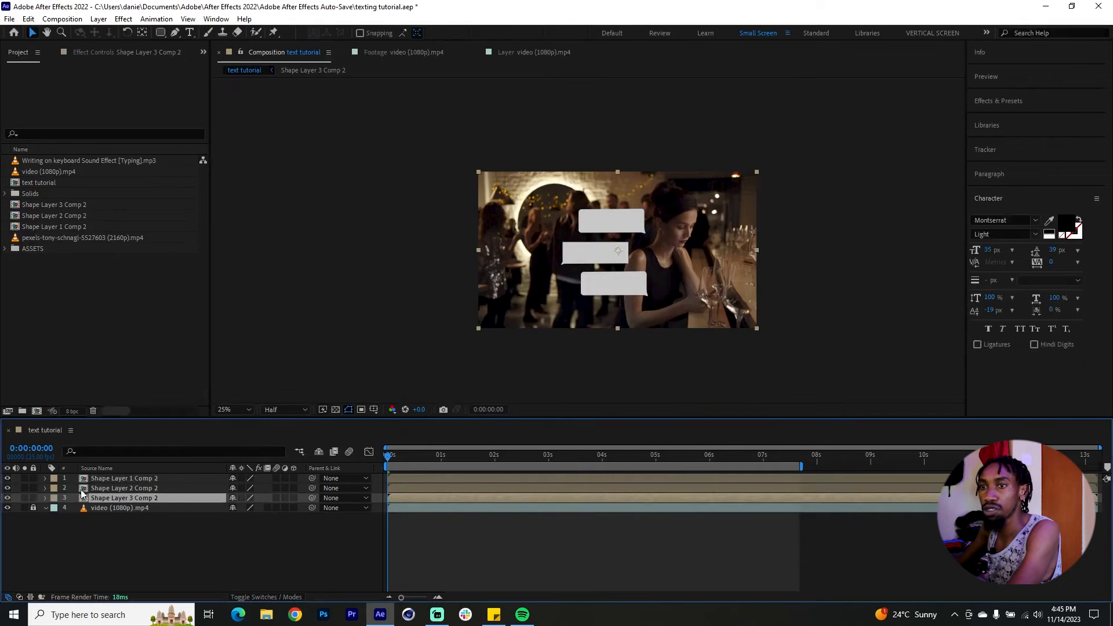
Open the upper bubble's pre-composition and add the text "Hey. what's poppin?" inside the bubble.
double_click(150, 479)
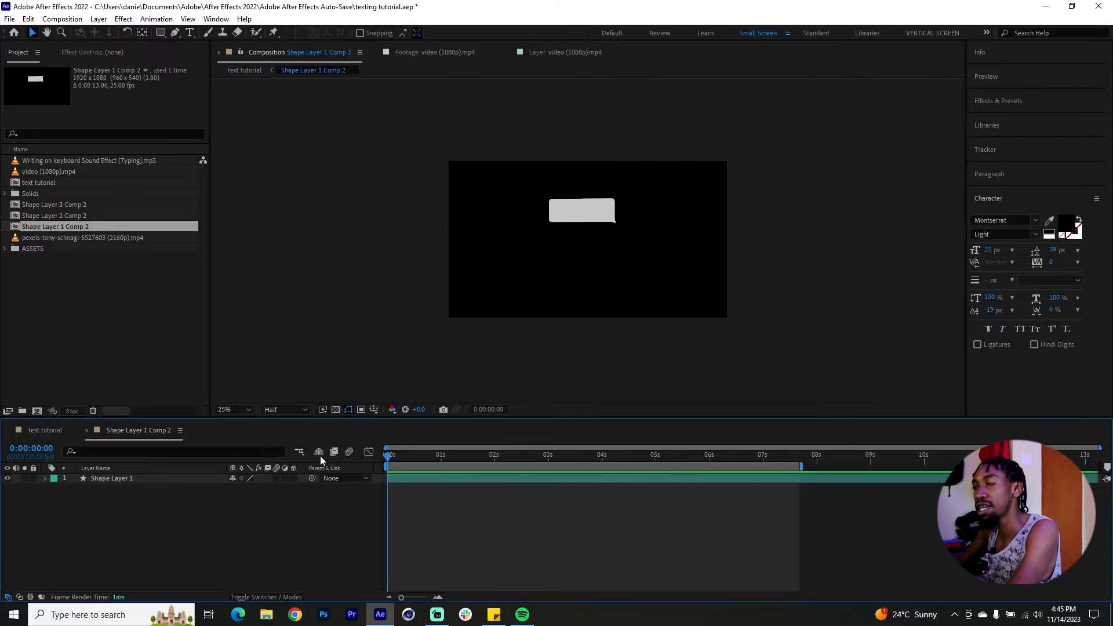
scroll(562, 230, "up", 2)
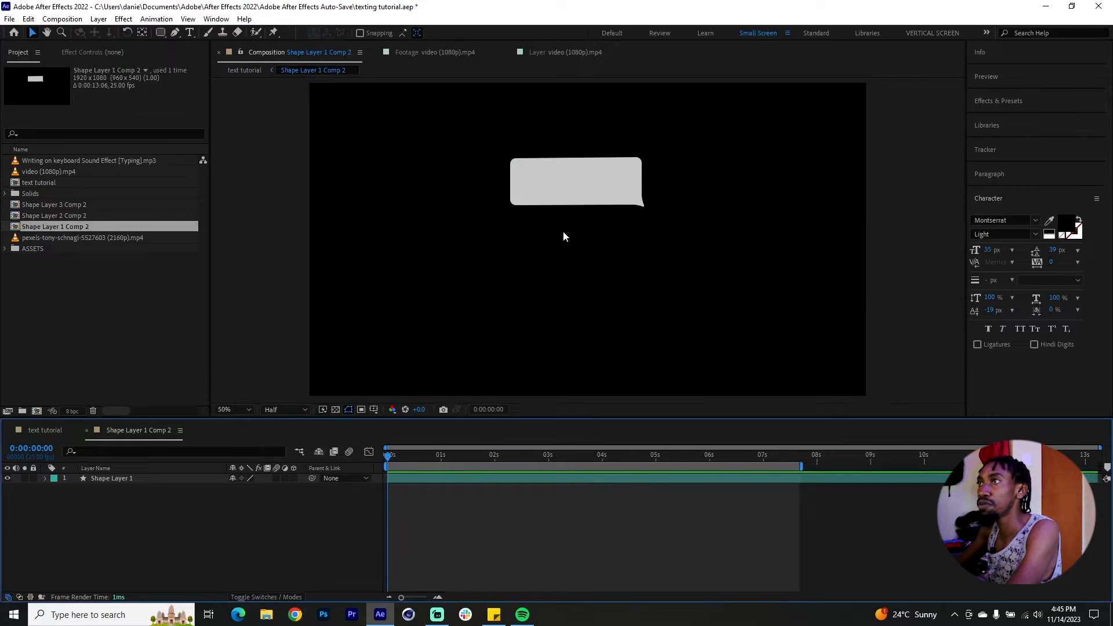
left_click(189, 32)
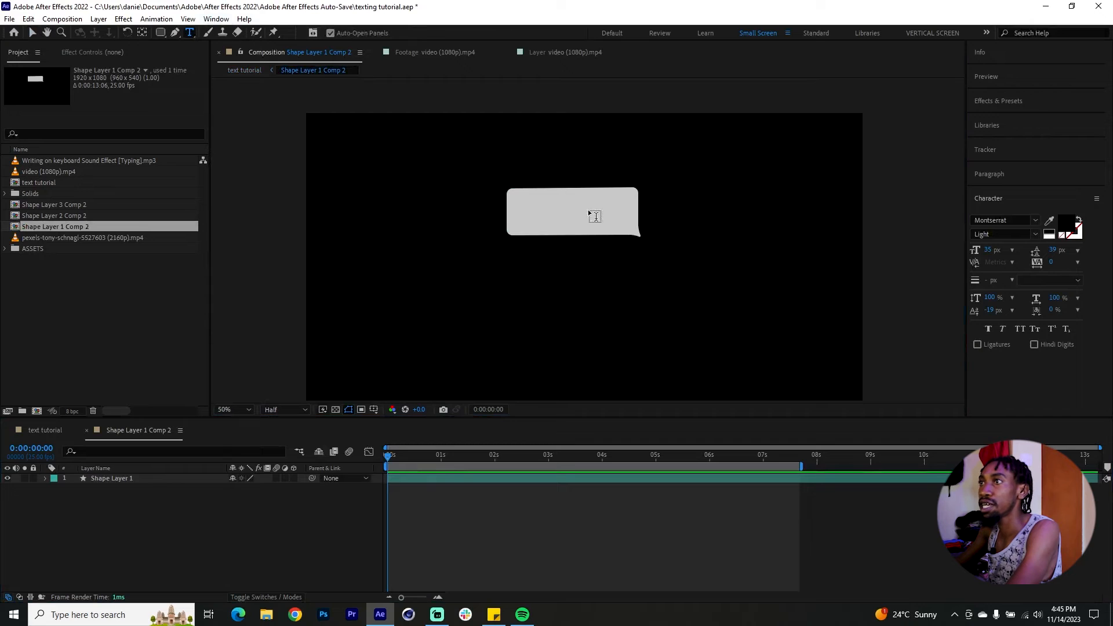
left_click(514, 198)
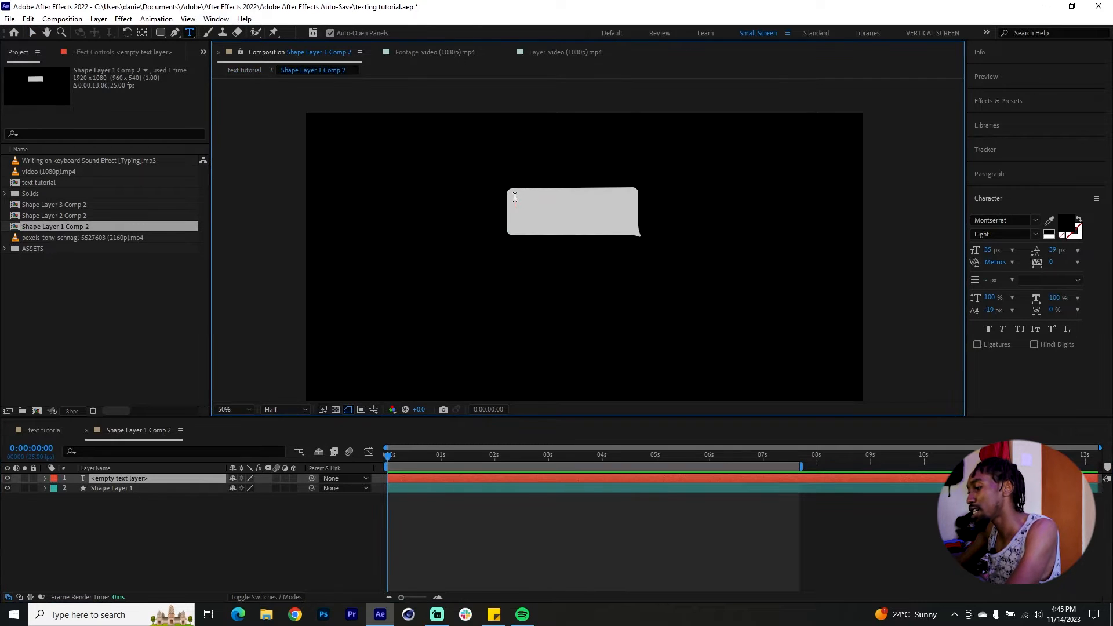
type("Hey")
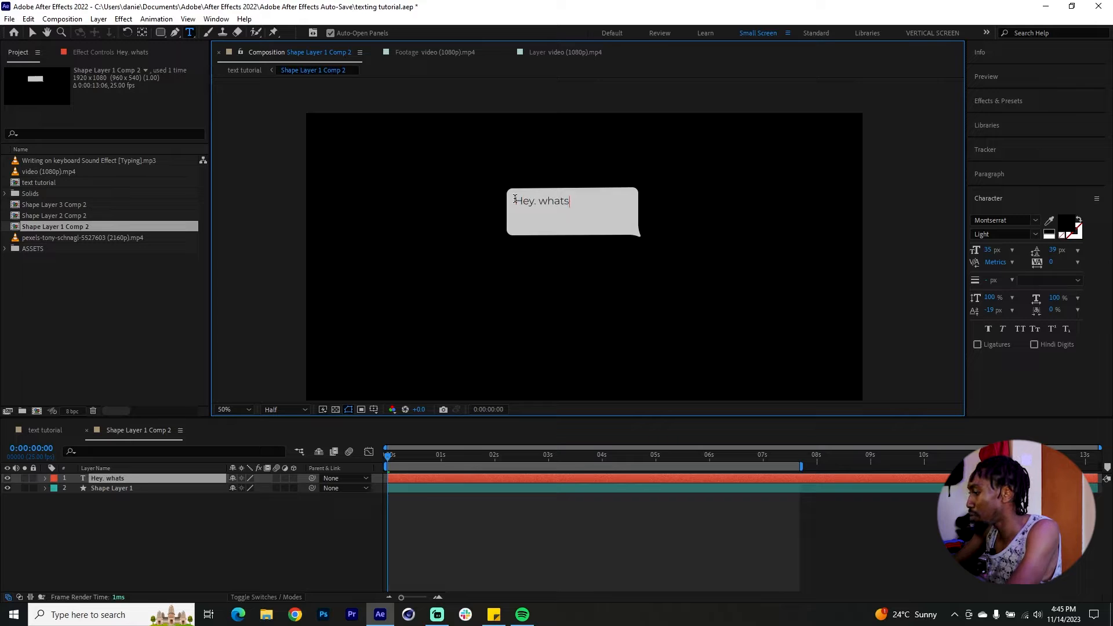
type(". what's popping")
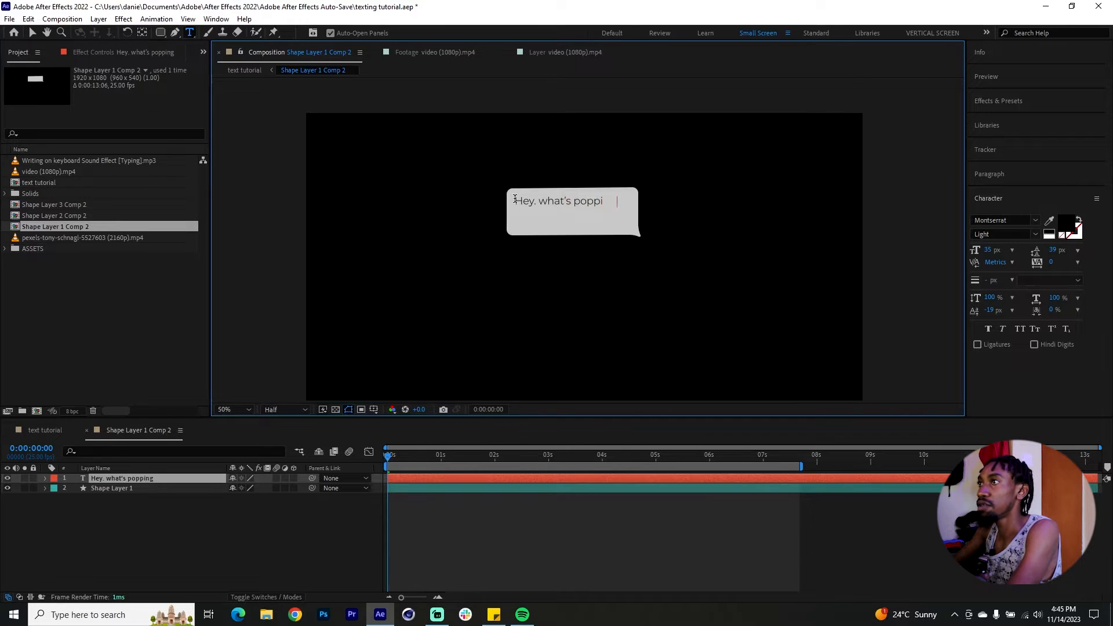
left_click(32, 33)
Shift the message text slightly down within the bubble and set its font size to 40 px.
left_click_drag(587, 200, 586, 208)
left_click_drag(988, 249, 995, 251)
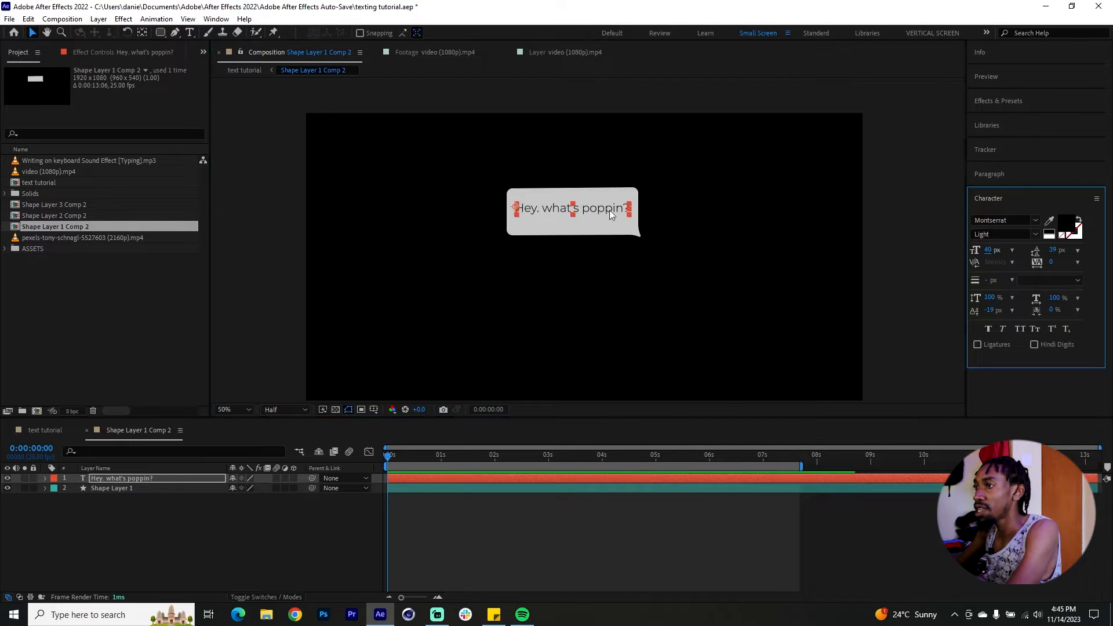
left_click(753, 512)
Duplicate the message text, place the copy just below the original, and select the copy's wording for editing.
left_click(577, 210)
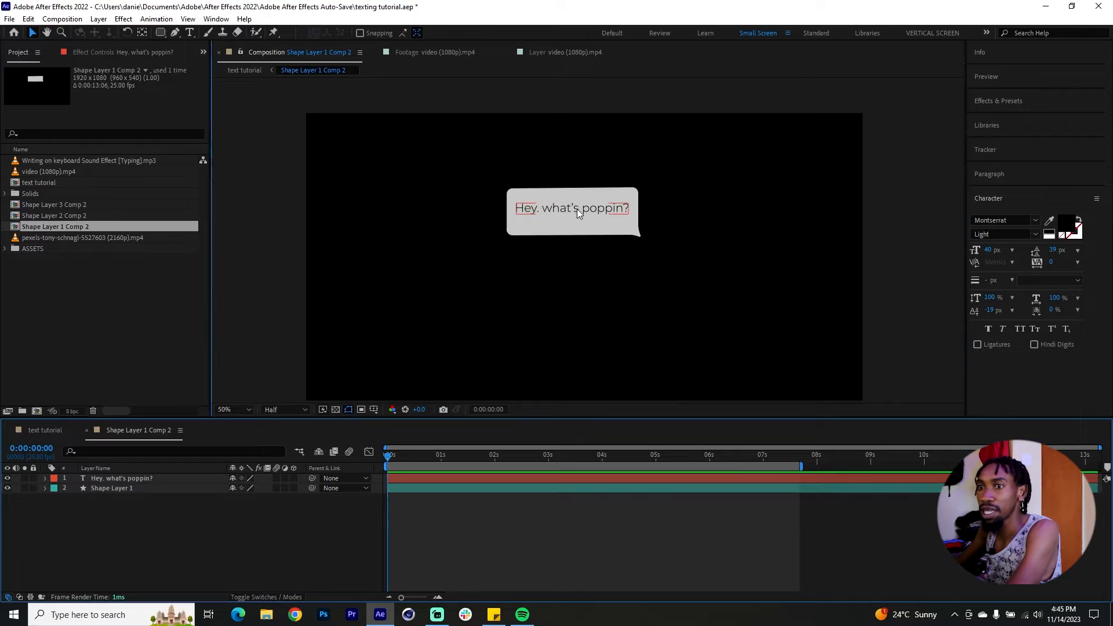
key("ctrl+d")
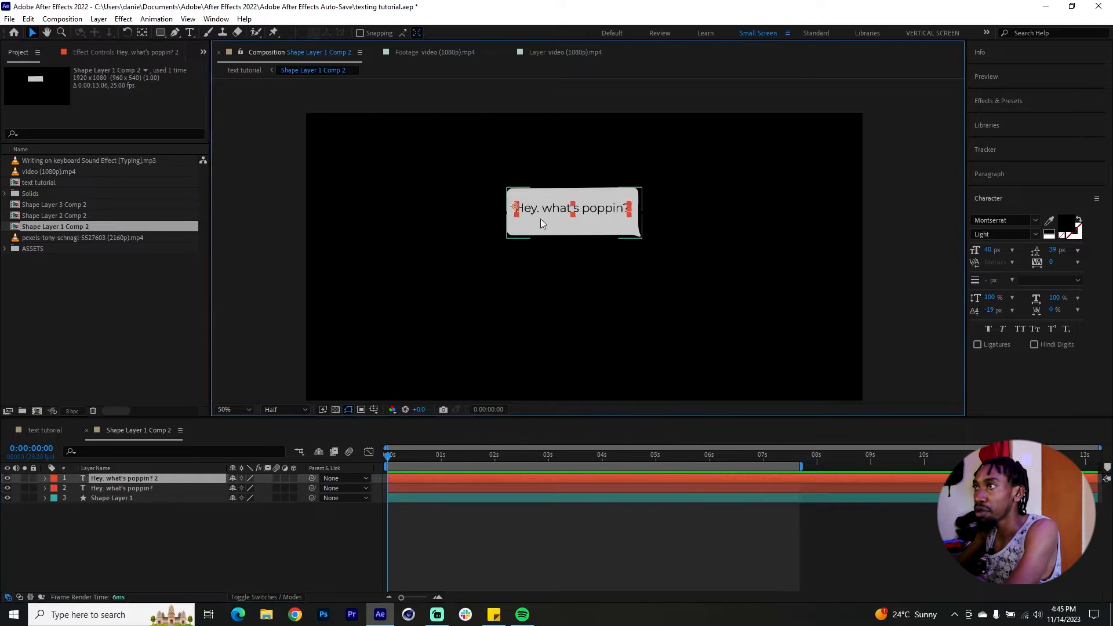
left_click_drag(611, 209, 612, 228)
double_click(612, 225)
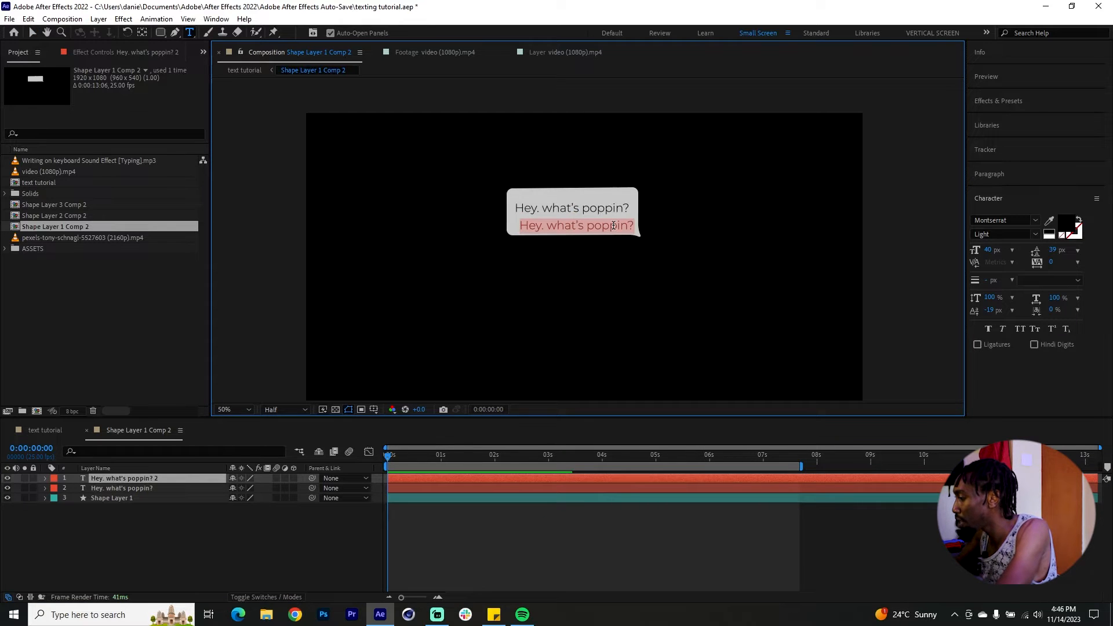
type("3:13")
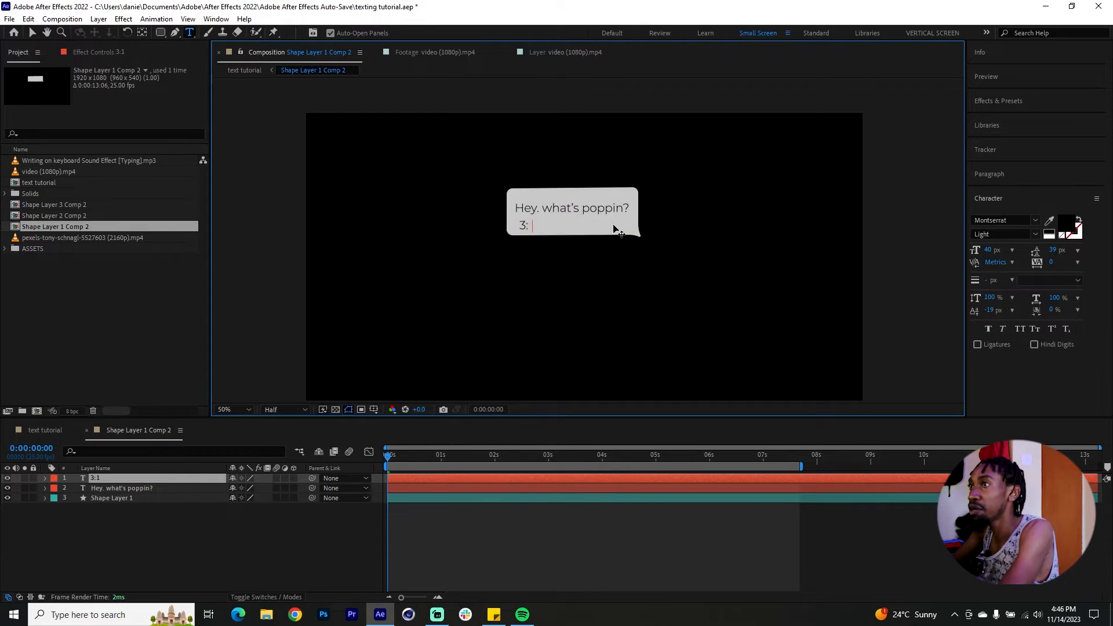
key("BackSpace")
key("BackSpace")
key("BackSpace")
key("BackSpace")
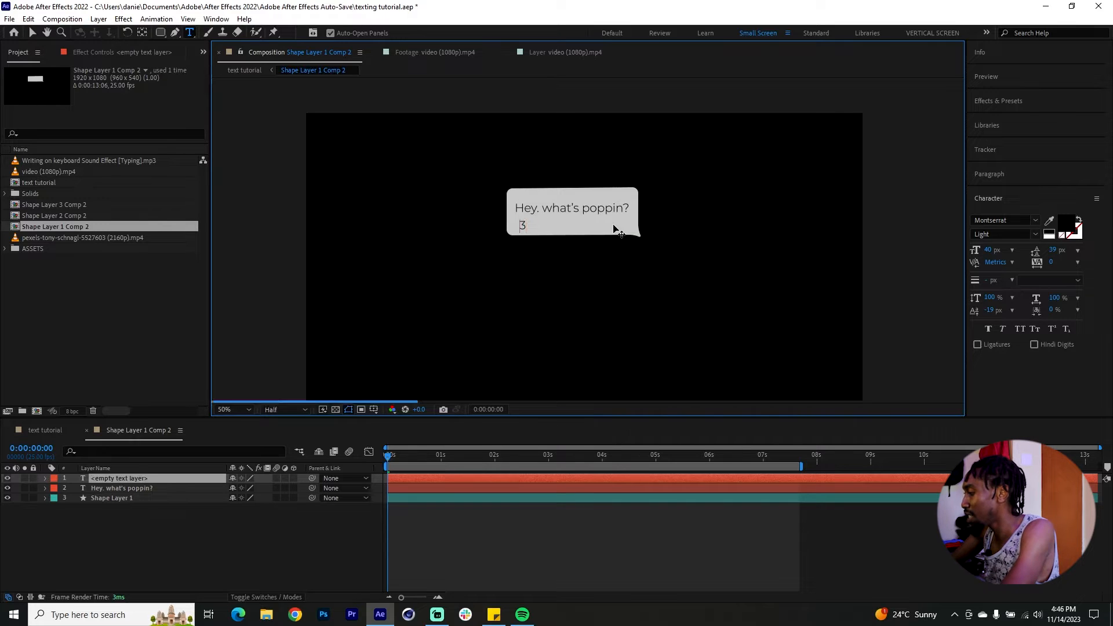
Enter "8:30 pm" as the duplicated text and set its font size to 29 px.
type("8:30")
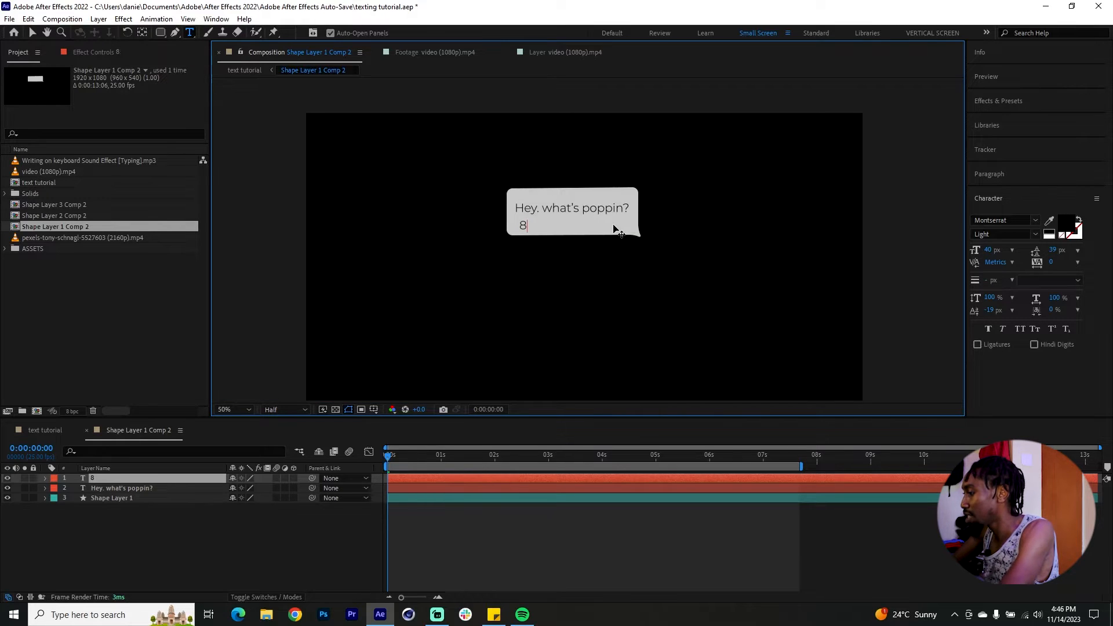
type(" pm")
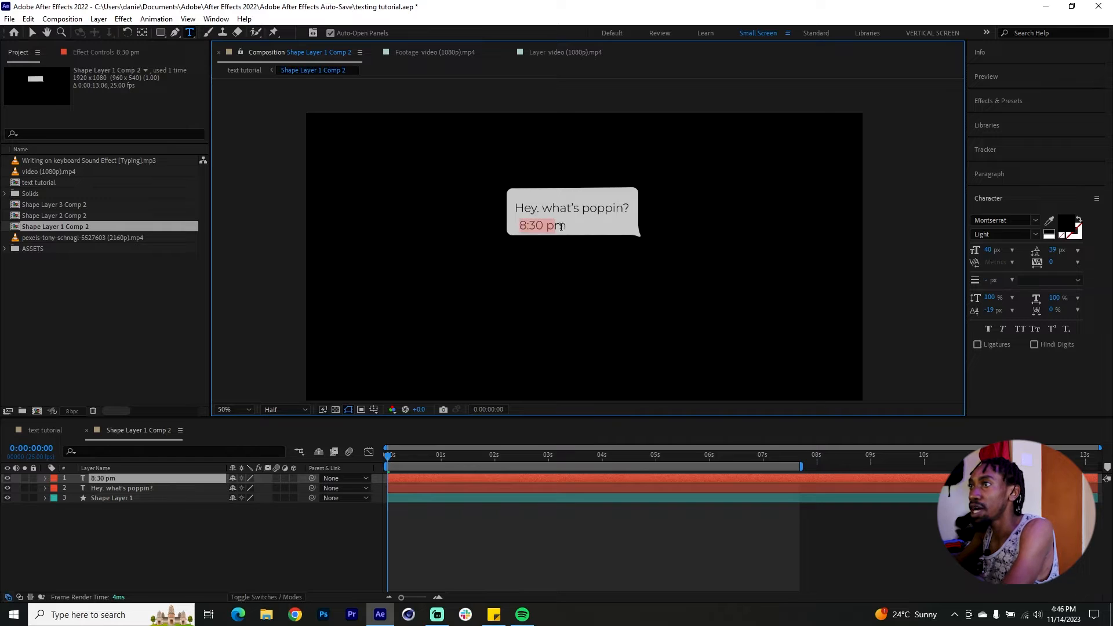
left_click_drag(520, 225, 567, 226)
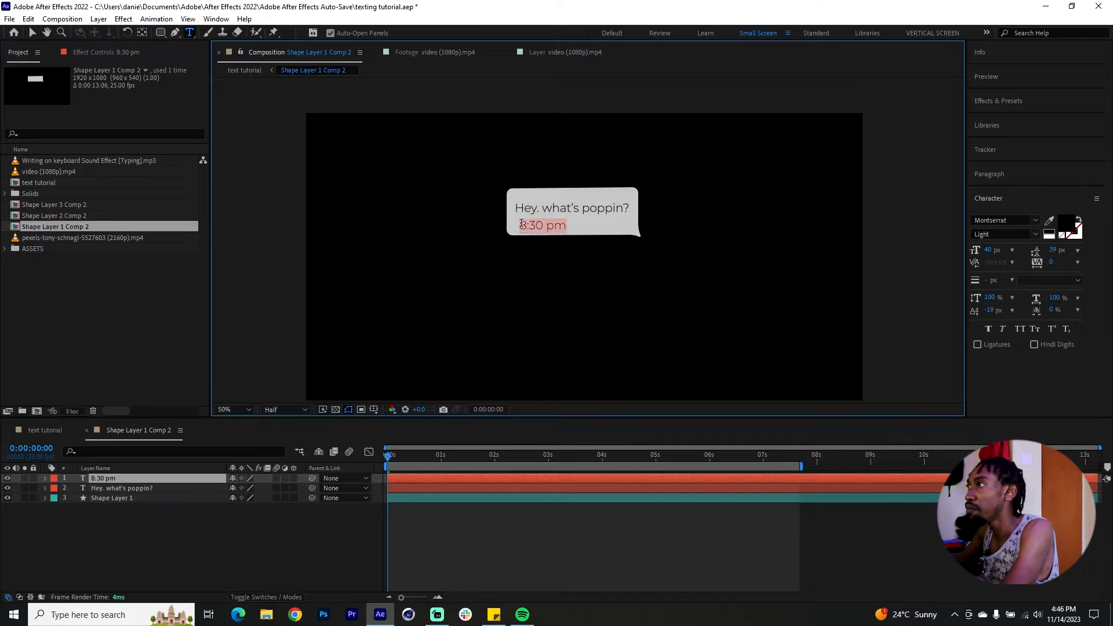
left_click_drag(989, 250, 983, 251)
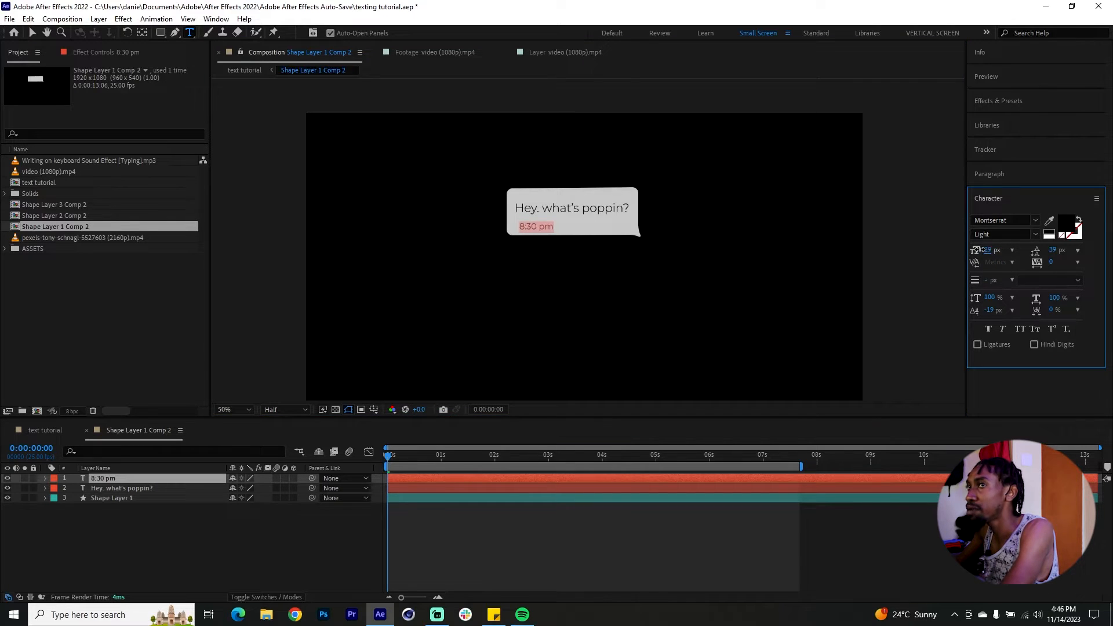
left_click(32, 33)
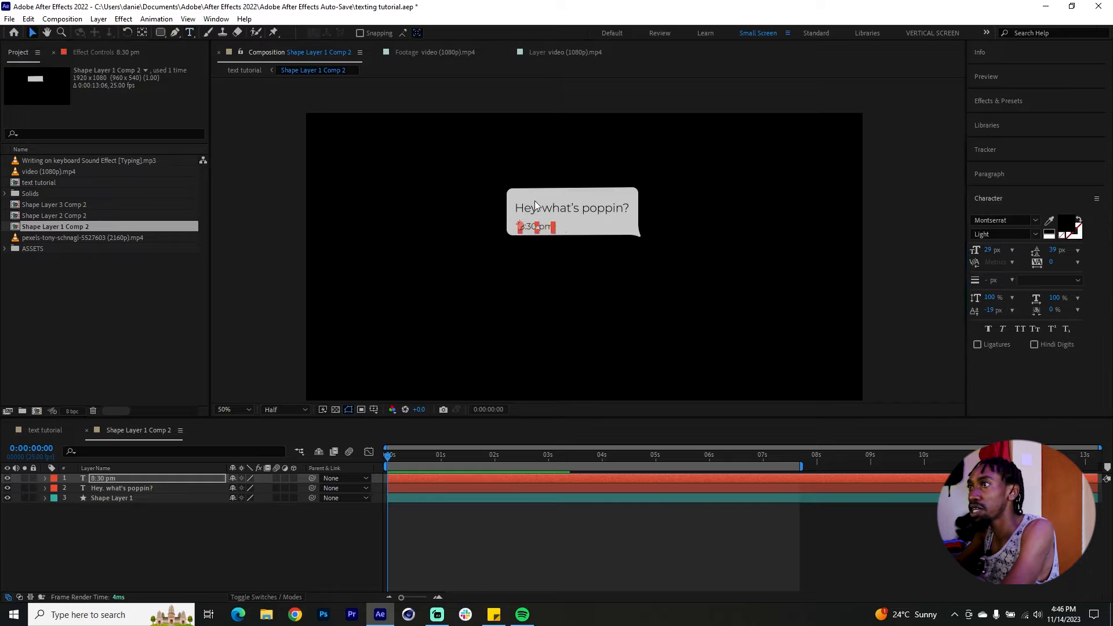
Move the 8:30 pm text to the bubble's lower-right corner and nudge it slightly left.
left_click_drag(577, 228, 619, 229)
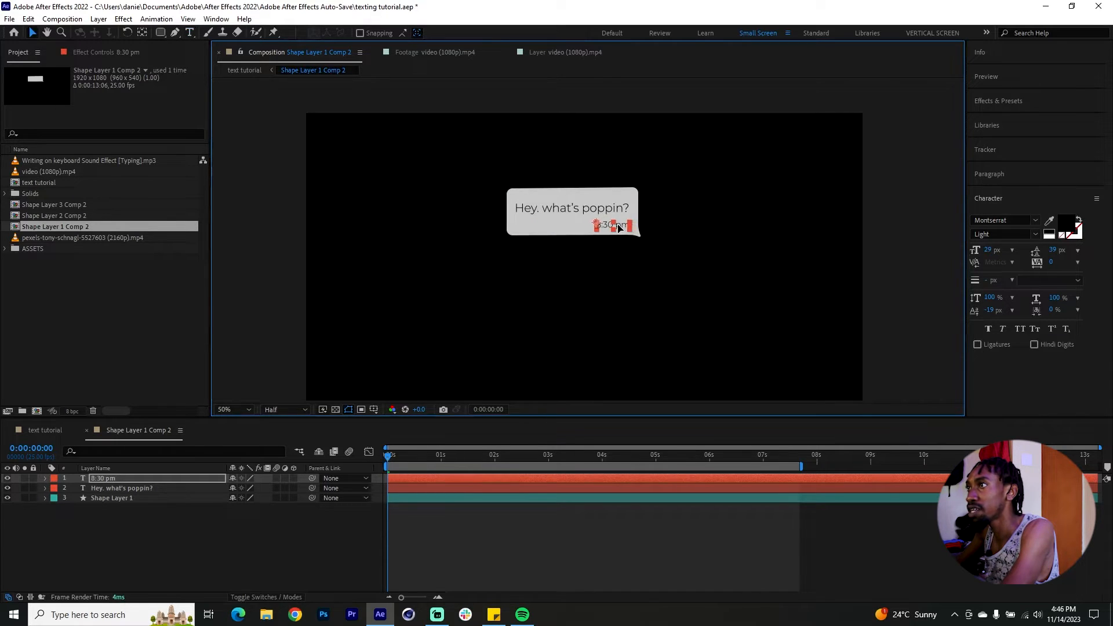
left_click(782, 544)
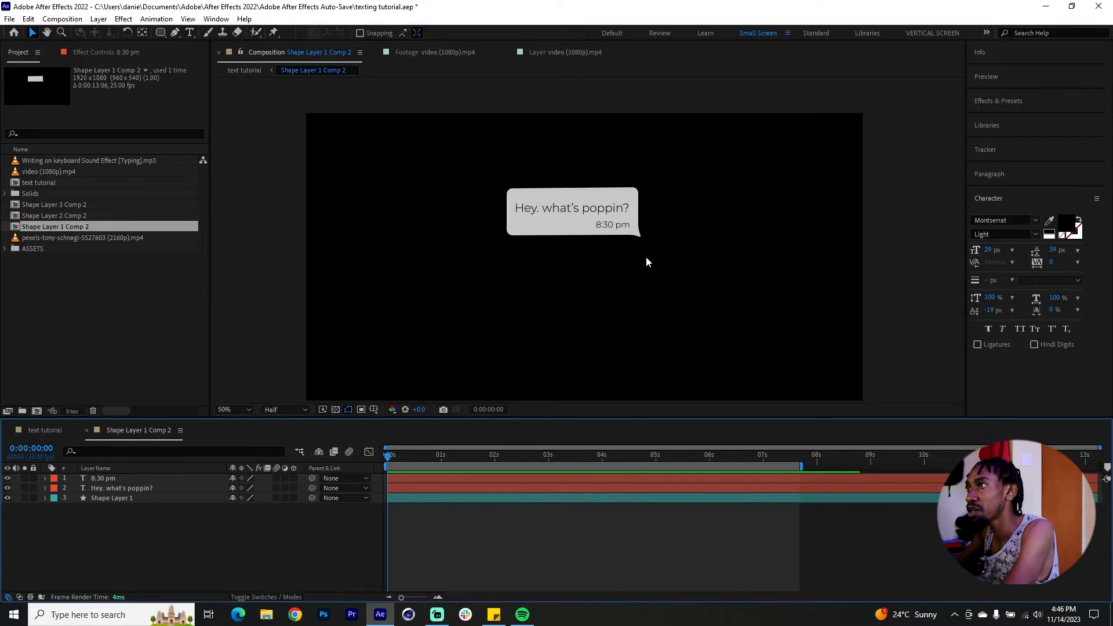
left_click_drag(607, 221, 605, 221)
left_click(903, 523)
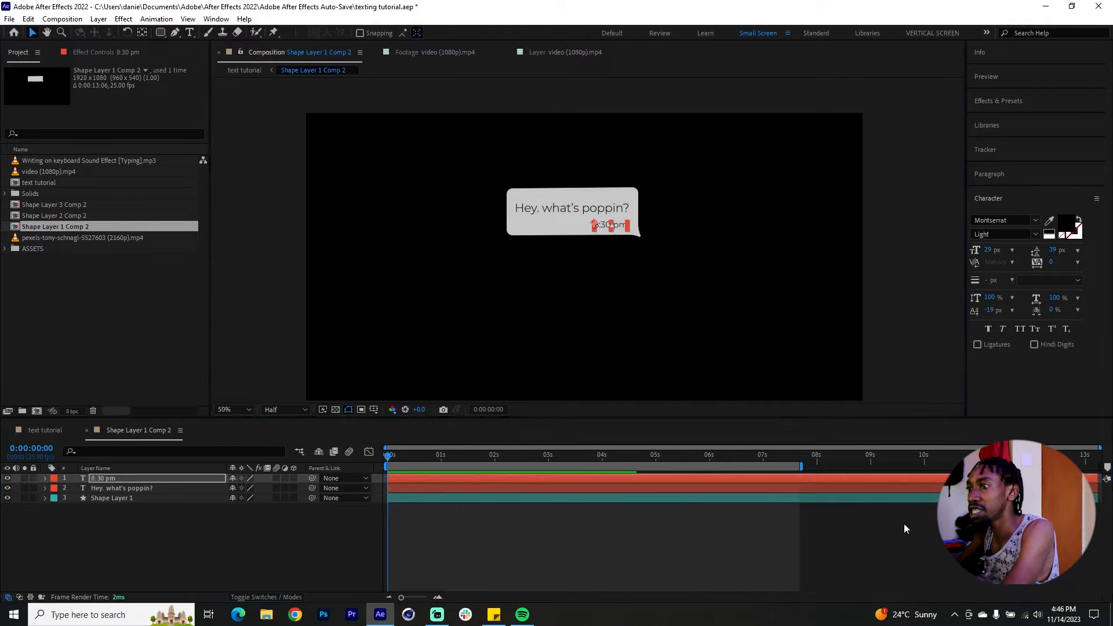
Try the Regular font style on the 8:30 pm text and switch it back to Light.
left_click(512, 477)
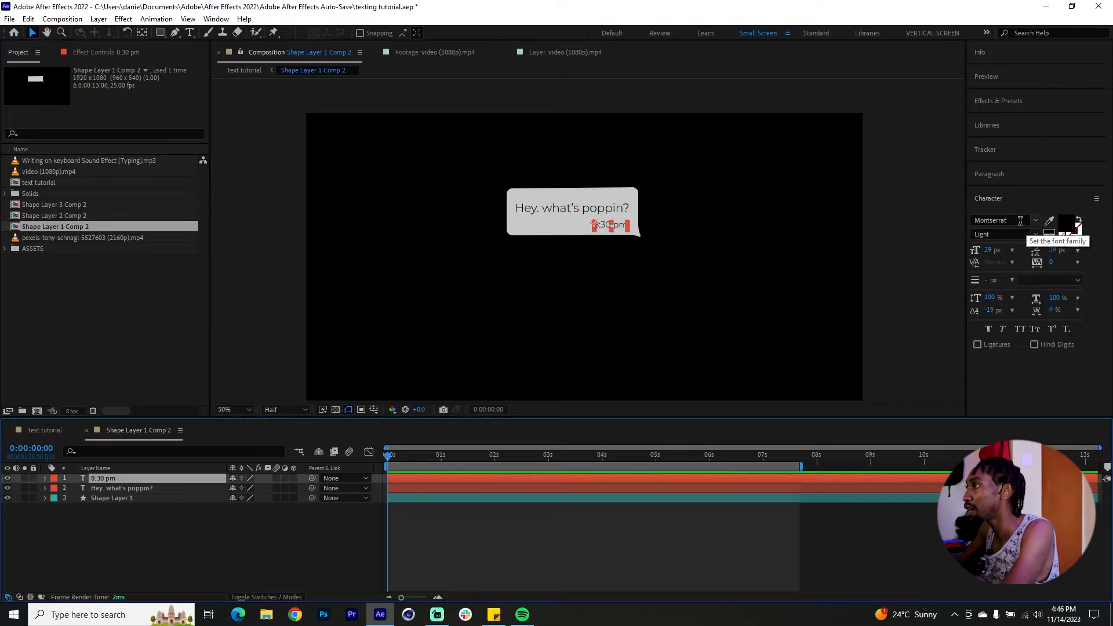
left_click(1035, 235)
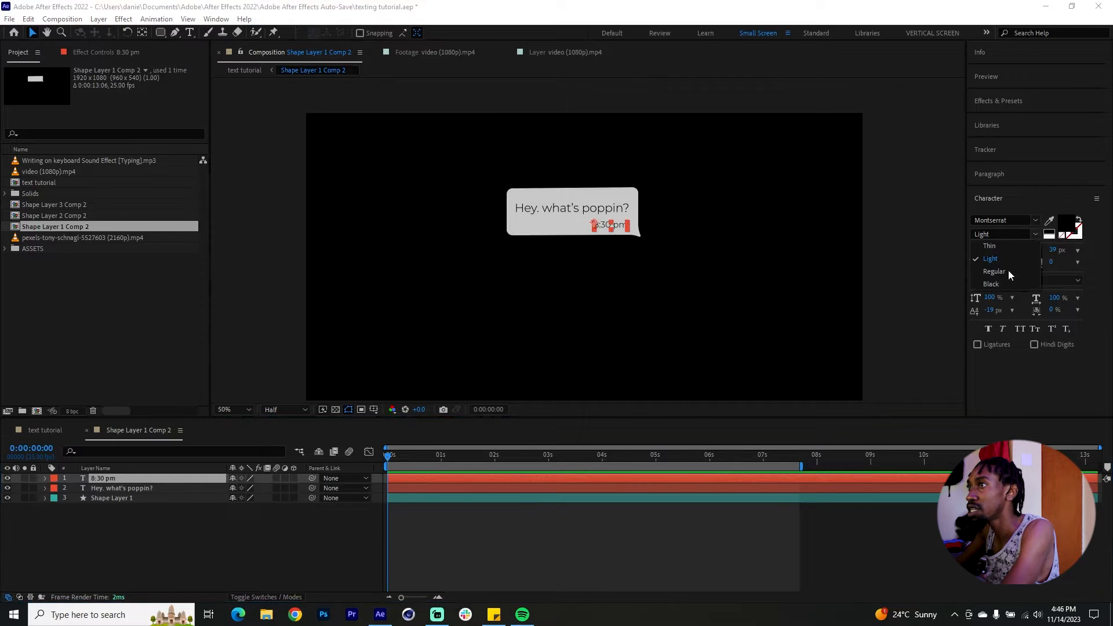
left_click(1007, 270)
left_click(1033, 235)
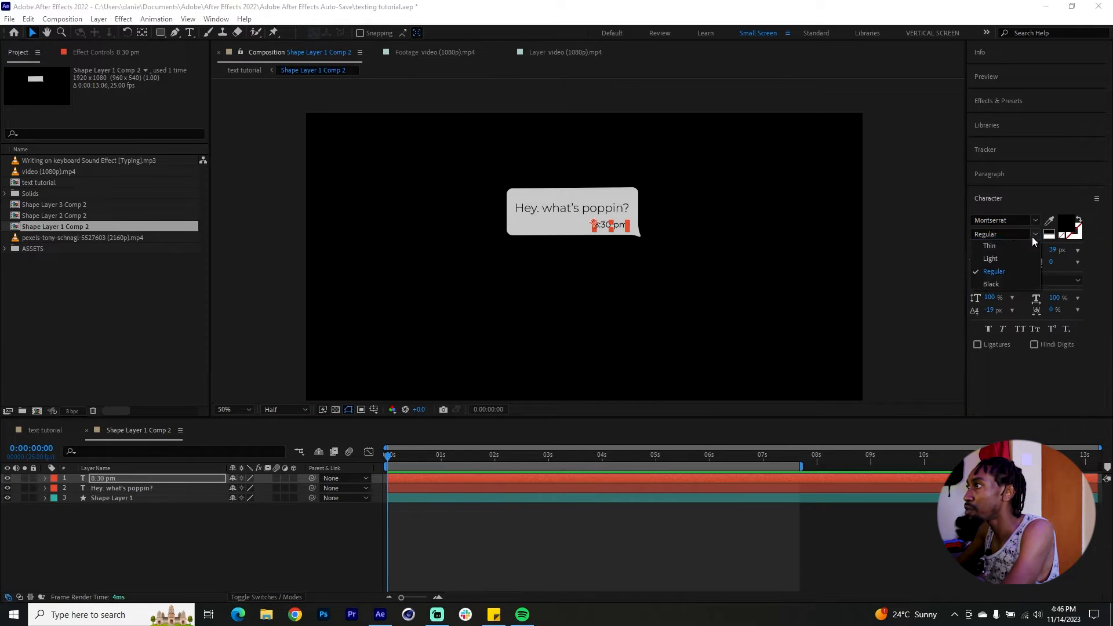
left_click(1006, 258)
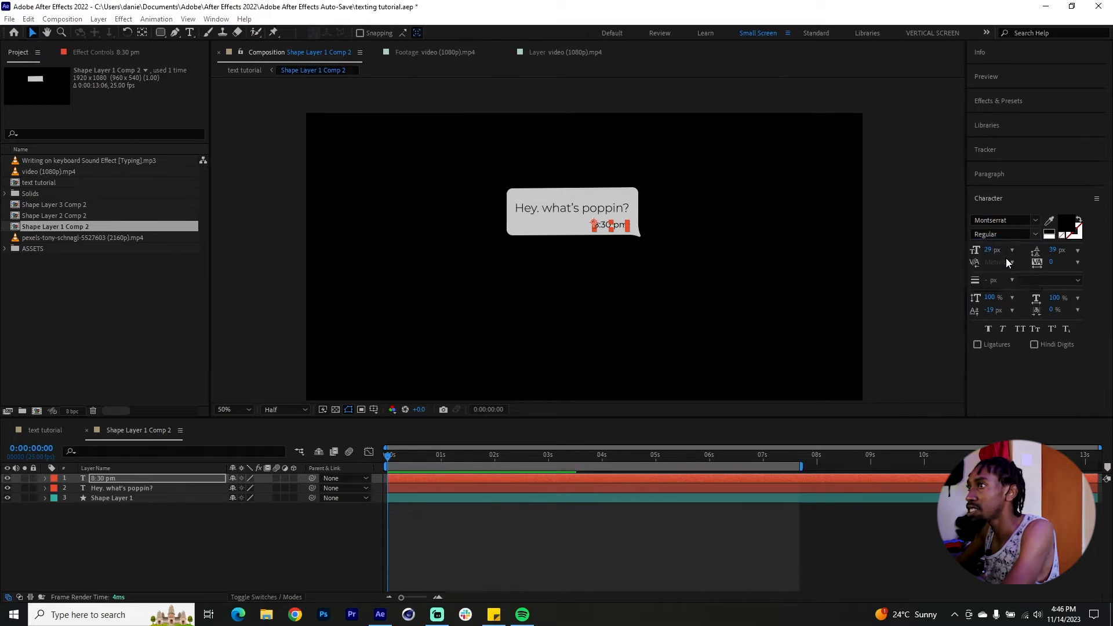
Set the font style of the "Hey. what's poppin?" message text to Regular.
left_click(605, 212)
left_click(1034, 236)
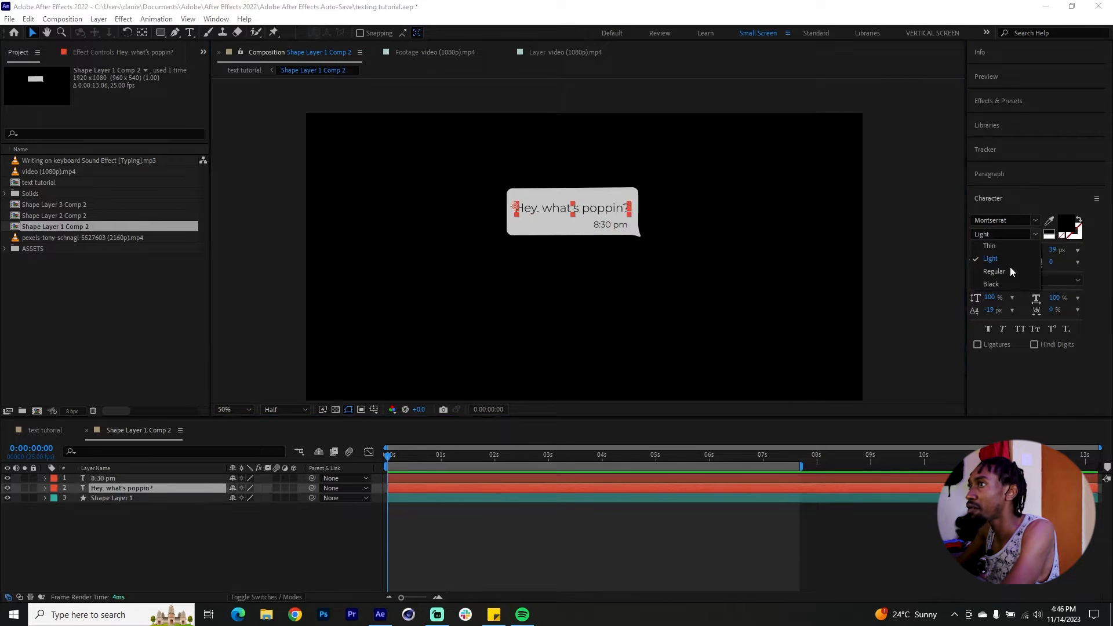
left_click(1005, 269)
left_click(930, 496)
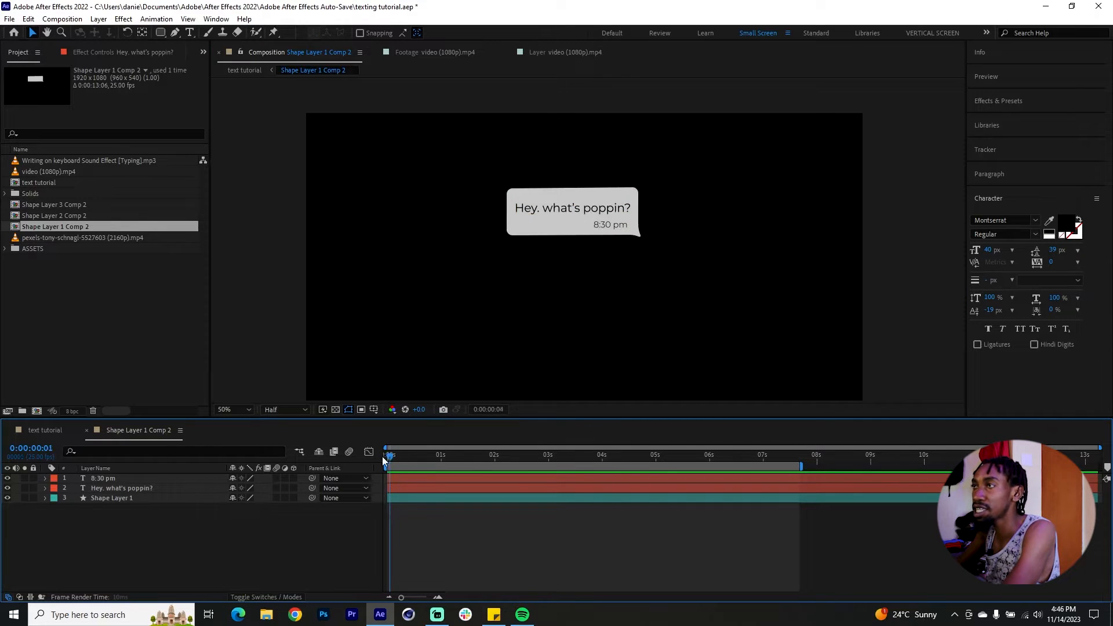
Apply the Typewriter animation preset to the "Hey. what's poppin?" text layer at the start of the composition.
left_click(127, 488)
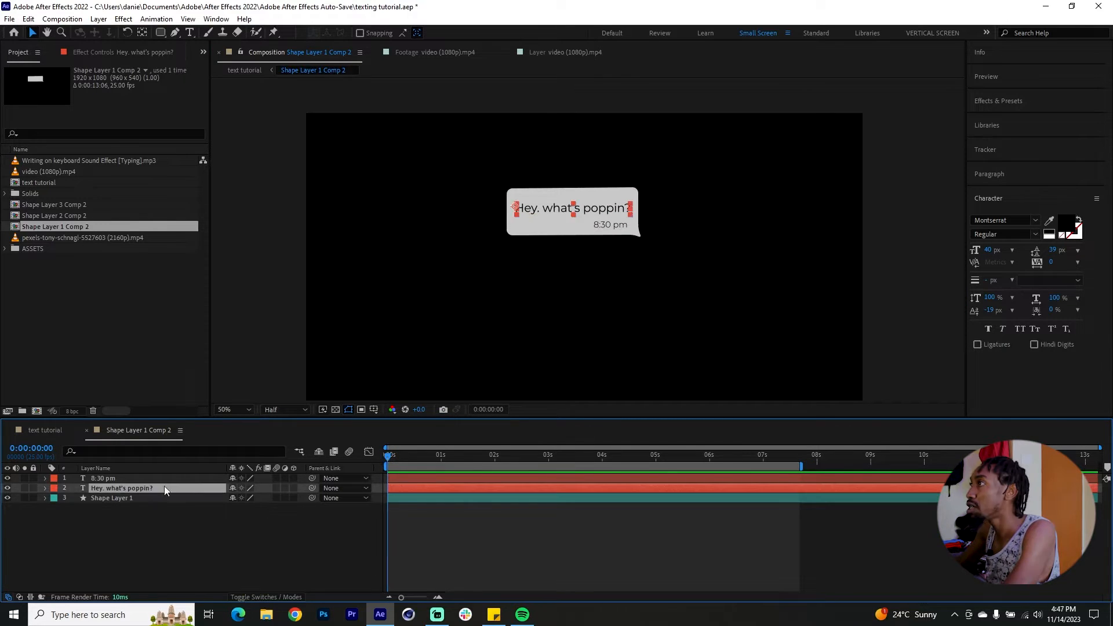
left_click(1018, 101)
left_click(1012, 118)
type("typewr")
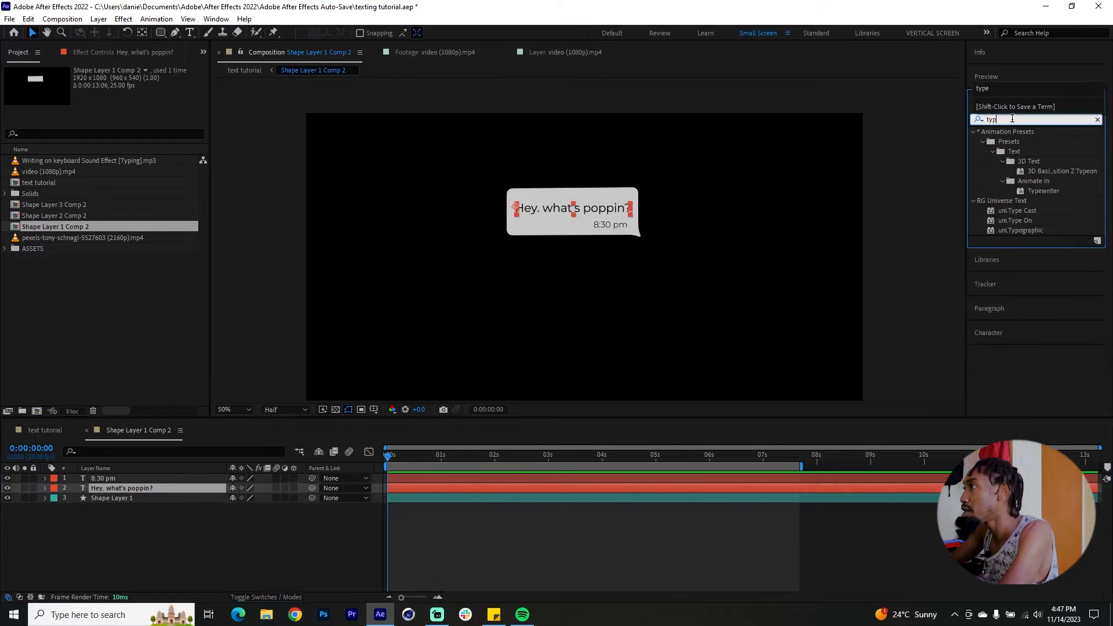
left_click_drag(1055, 169, 198, 491)
Speed up the typewriter reveal by moving the Range Selector's end Start keyframe earlier, to about half a second.
left_click(44, 488)
left_click(44, 488)
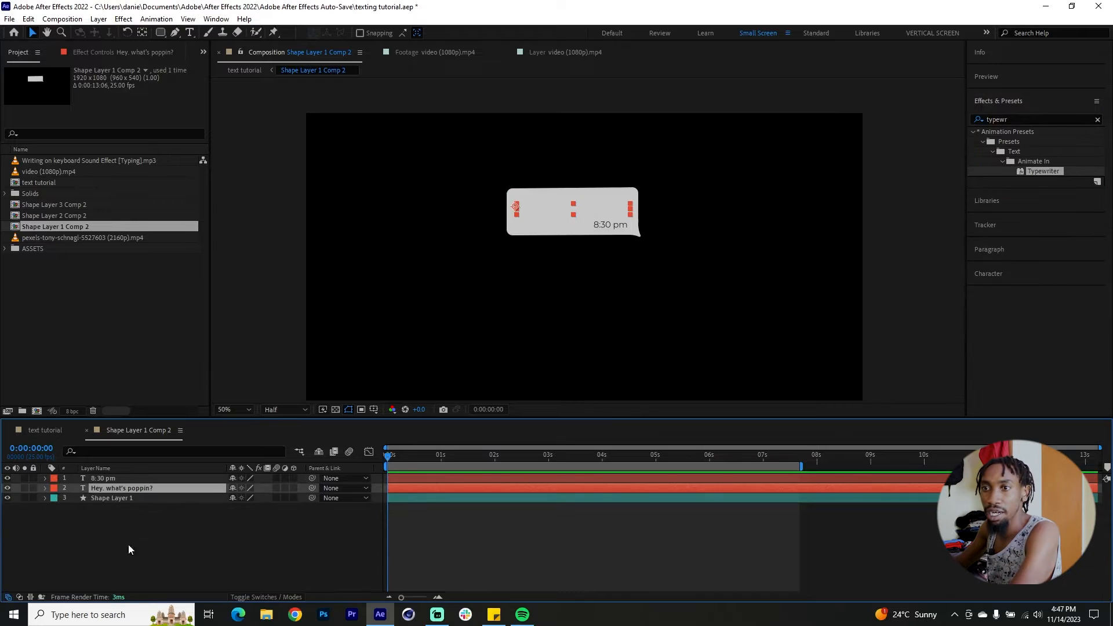
left_click(116, 536)
left_click(45, 488)
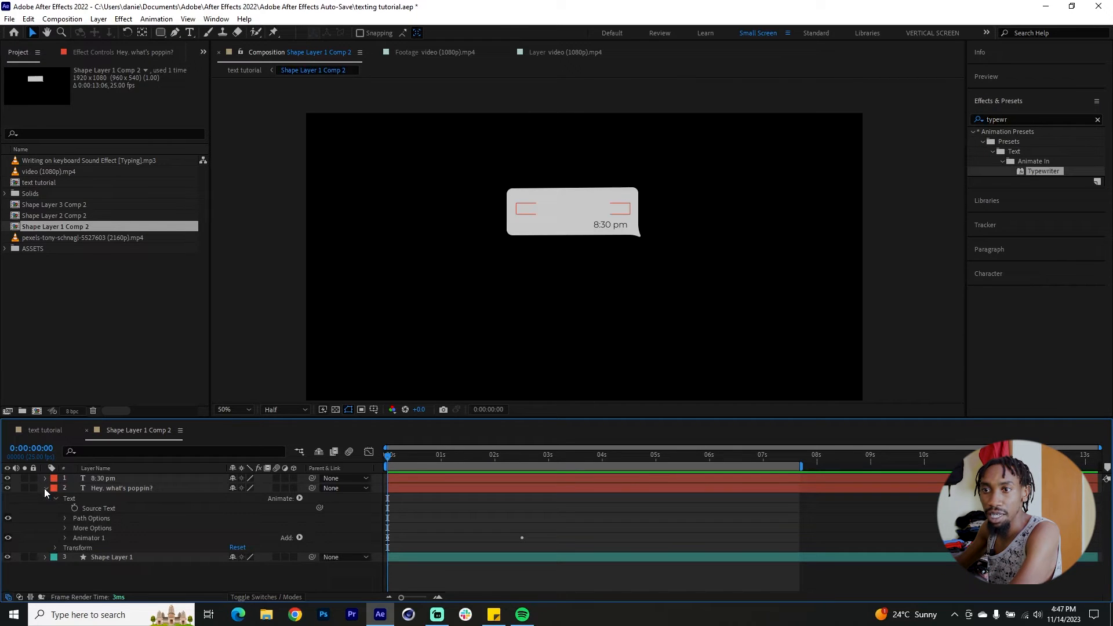
left_click(55, 497)
left_click(55, 498)
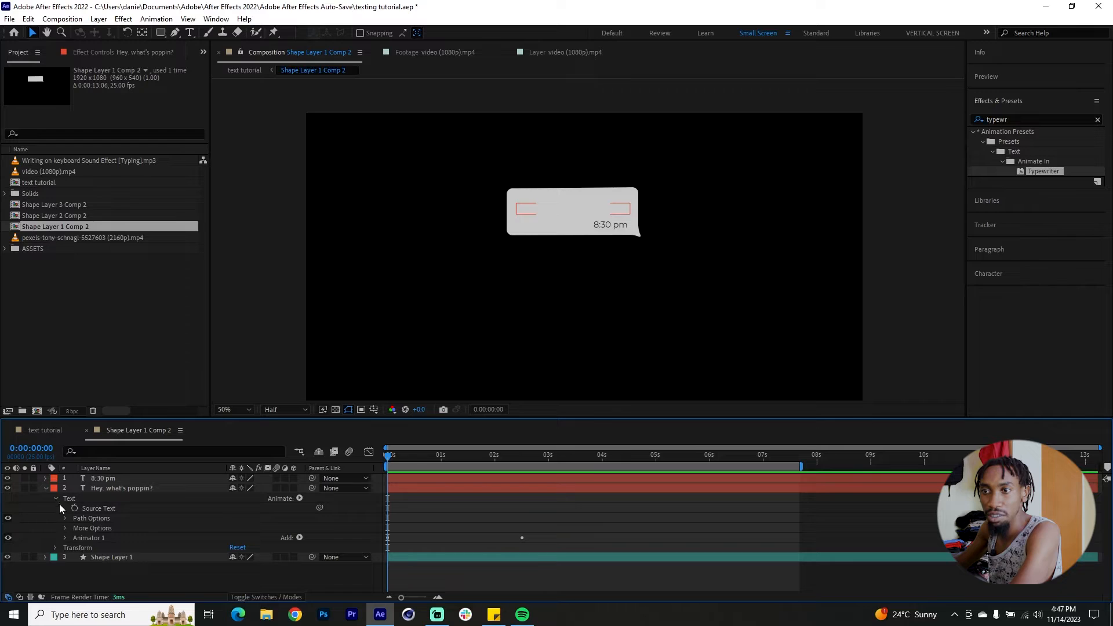
left_click(64, 536)
left_click(74, 548)
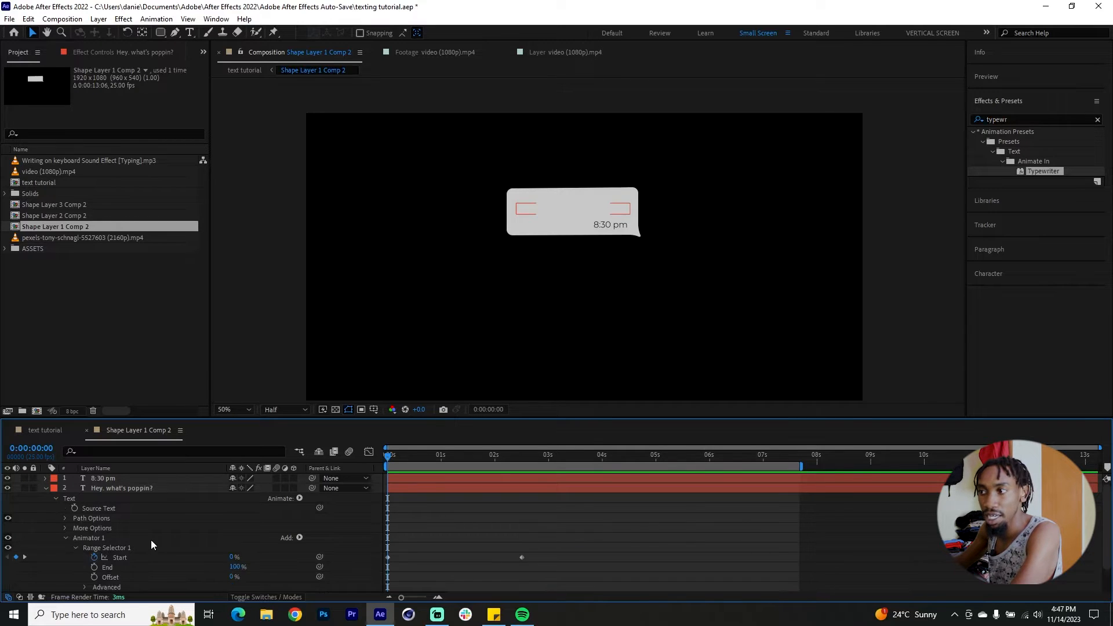
scroll(200, 537, "down", 1)
left_click_drag(522, 528, 419, 527)
mouse_move(392, 461)
left_mouse_down()
mouse_move(425, 464)
mouse_move(413, 465)
left_mouse_up()
Examine the Anchor Point Grouping choices in the message text's More Options and scrub through the letter reveal.
scroll(112, 525, "up", 2)
left_click(113, 525)
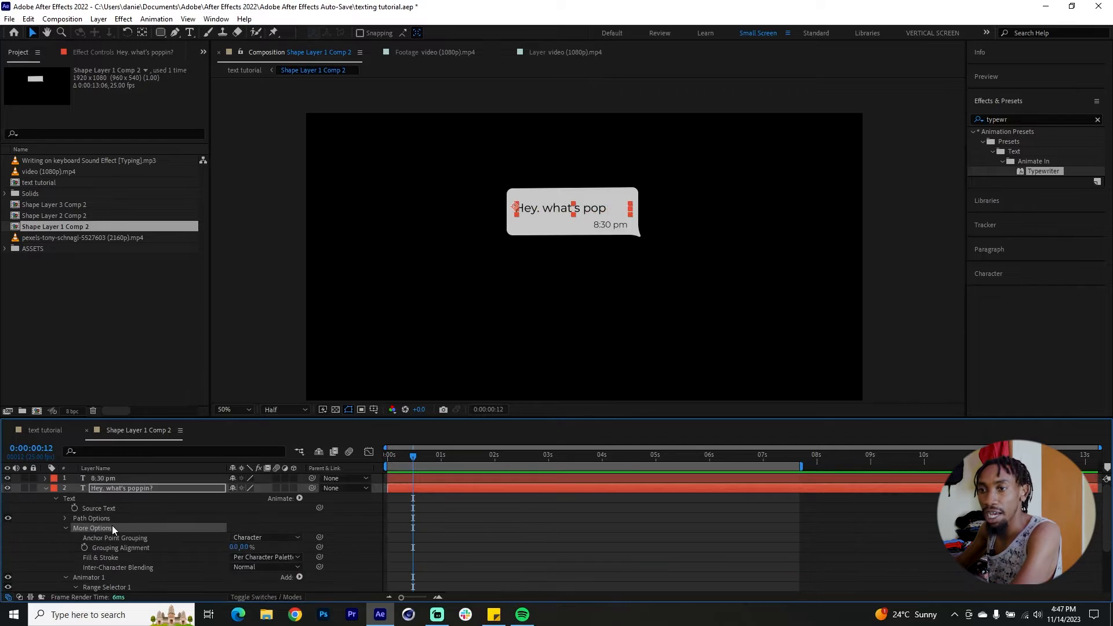
left_click(266, 538)
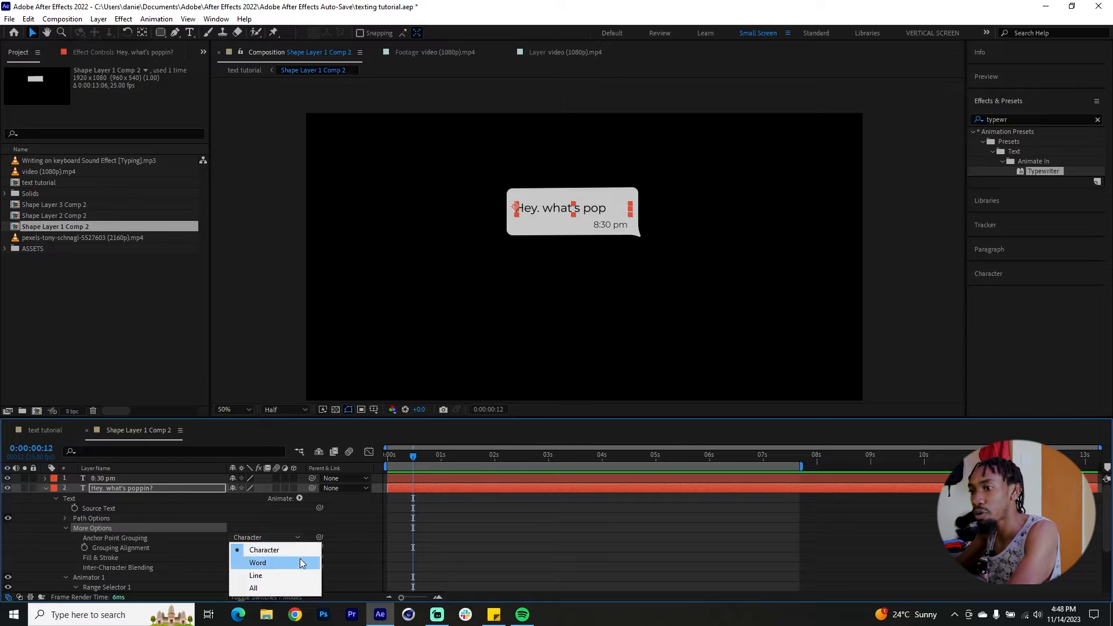
left_click(387, 462)
left_click_drag(388, 462, 417, 462)
left_click(395, 462)
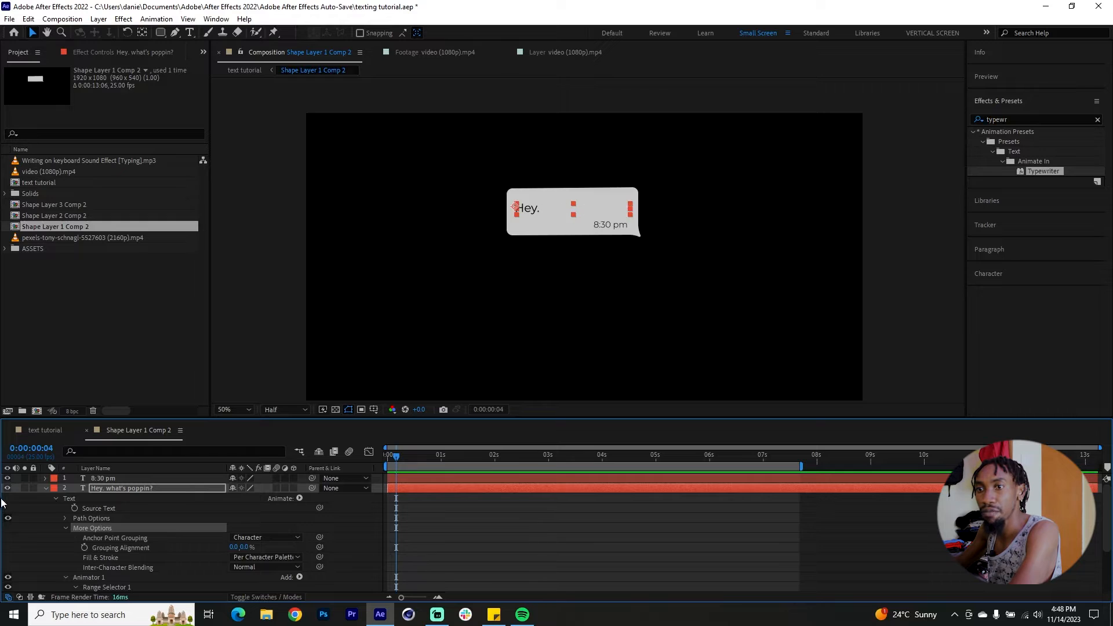
Collapse the message layer's properties and play back the typewriter animation from the start.
left_click(46, 488)
left_click(387, 462)
key("space")
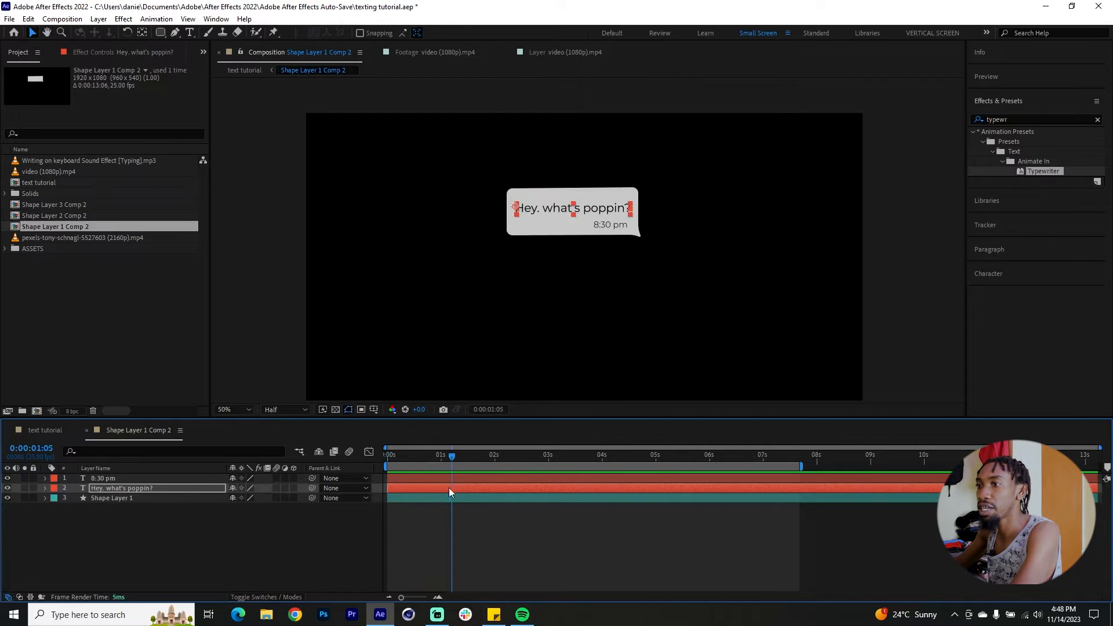
key("space")
Animate the 8:30 pm text's Opacity from 5% at 0:00:01:01 to 100% about six frames on.
left_click(447, 476)
left_click(445, 475)
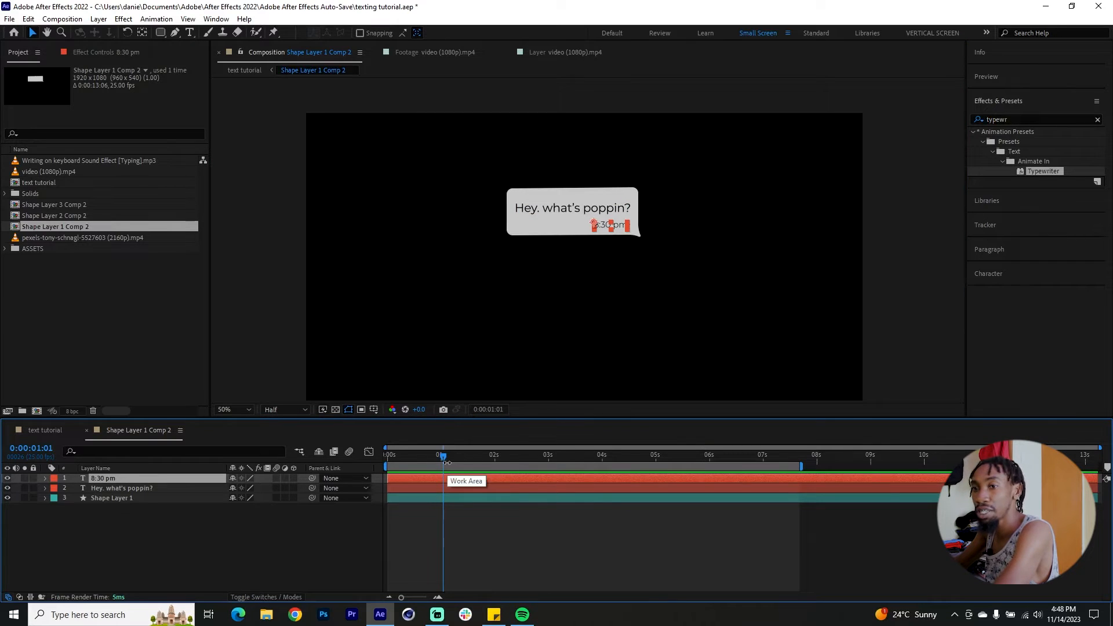
key("t")
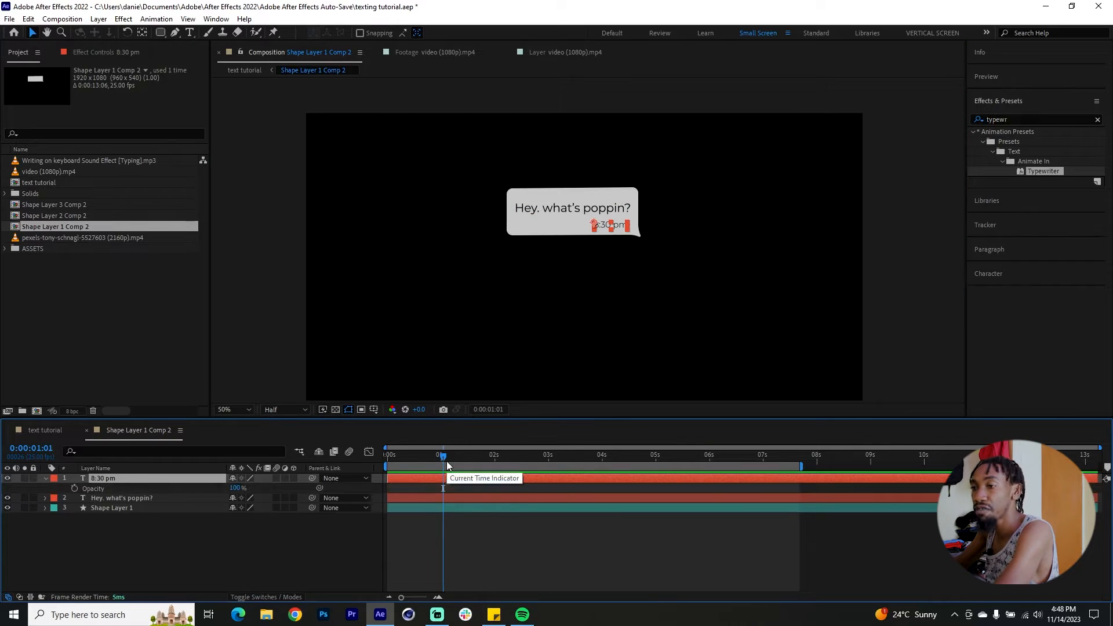
left_click(74, 488)
left_click_drag(443, 488, 455, 492)
left_click(230, 488)
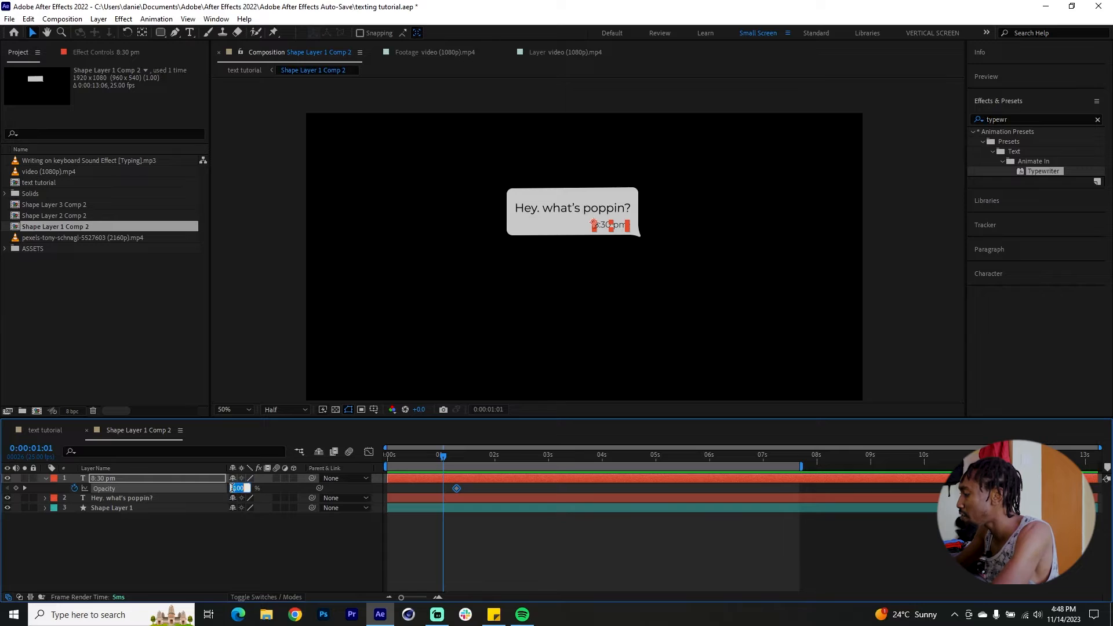
type("5")
key("Return")
Preview the timestamp's fade-in and shift both Opacity keyframes earlier so the fade ends at about 1 second.
left_click_drag(451, 454, 375, 467)
key("space")
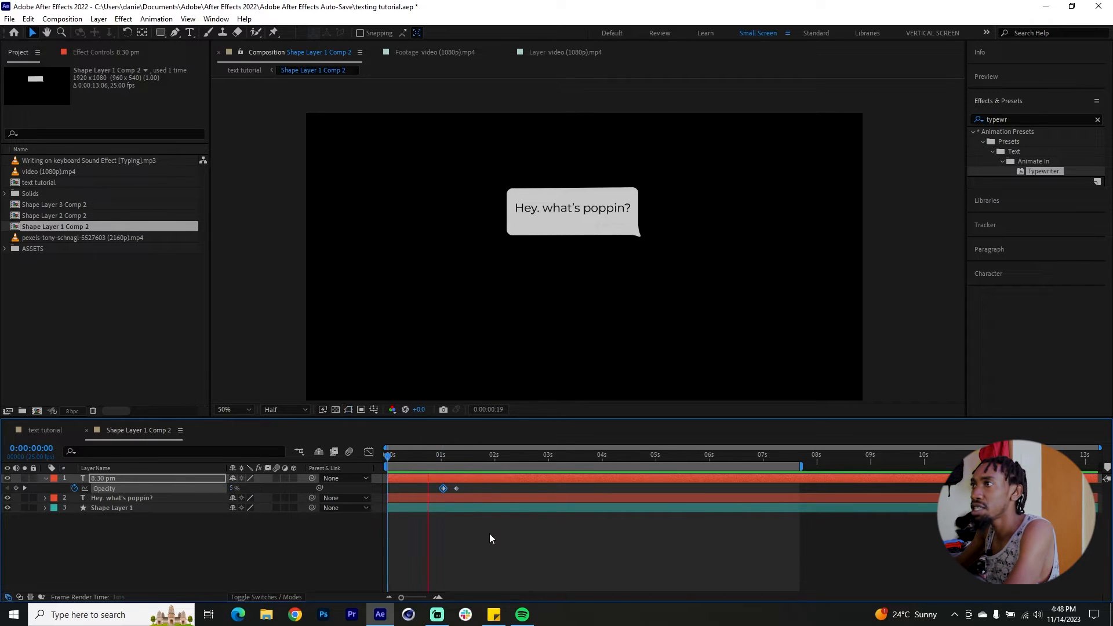
key("space")
left_click(456, 489)
left_click_drag(455, 489, 433, 489)
left_click(406, 458)
key("Home")
key("space")
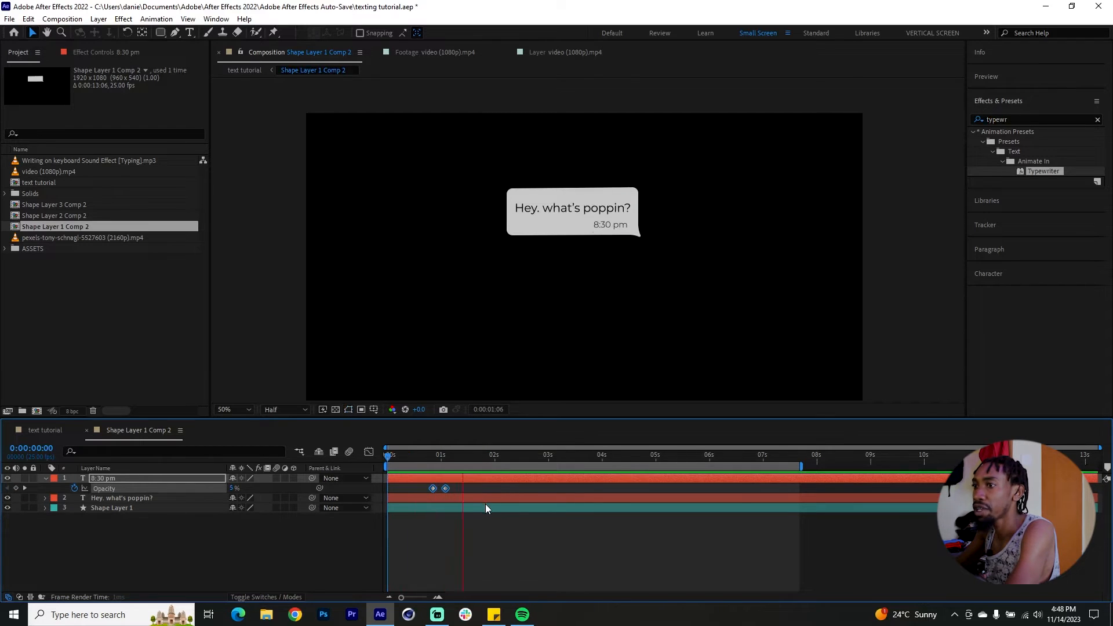
key("space")
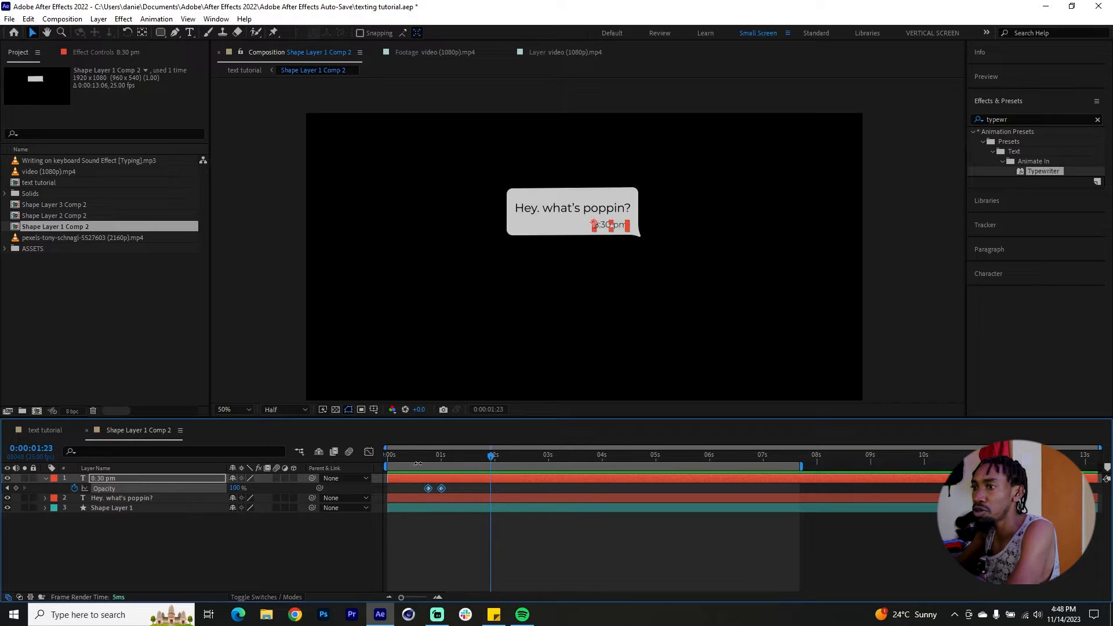
Replay the first bubble's animation from the start to check the timing of the message and timestamp.
key("Home")
key("space")
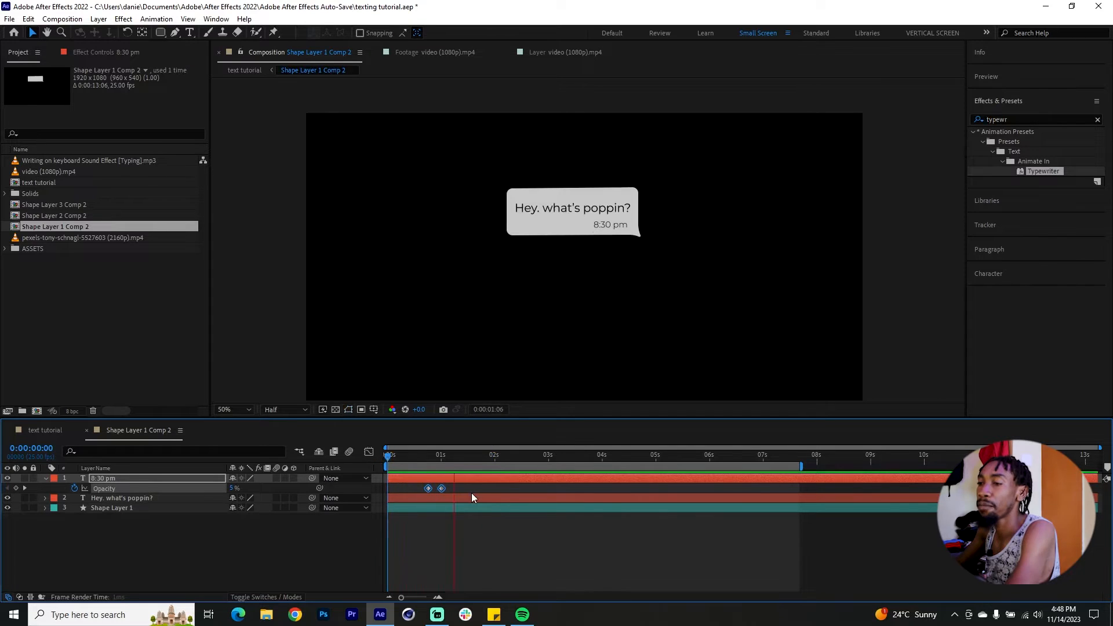
key("space")
key("Home")
key("space")
key("space")
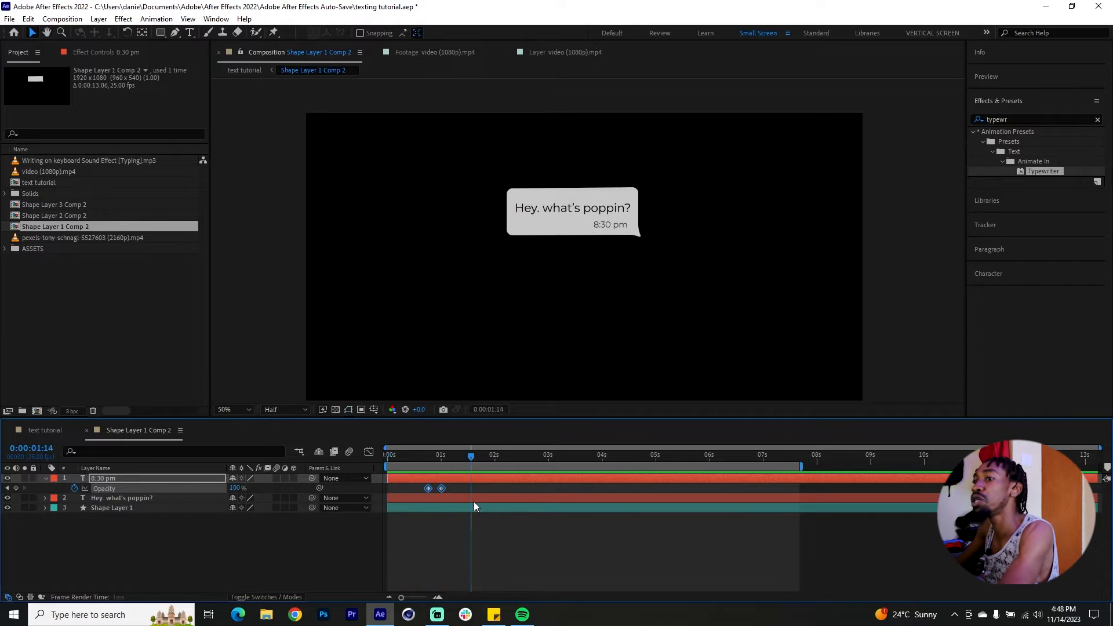
left_click_drag(430, 457, 387, 464)
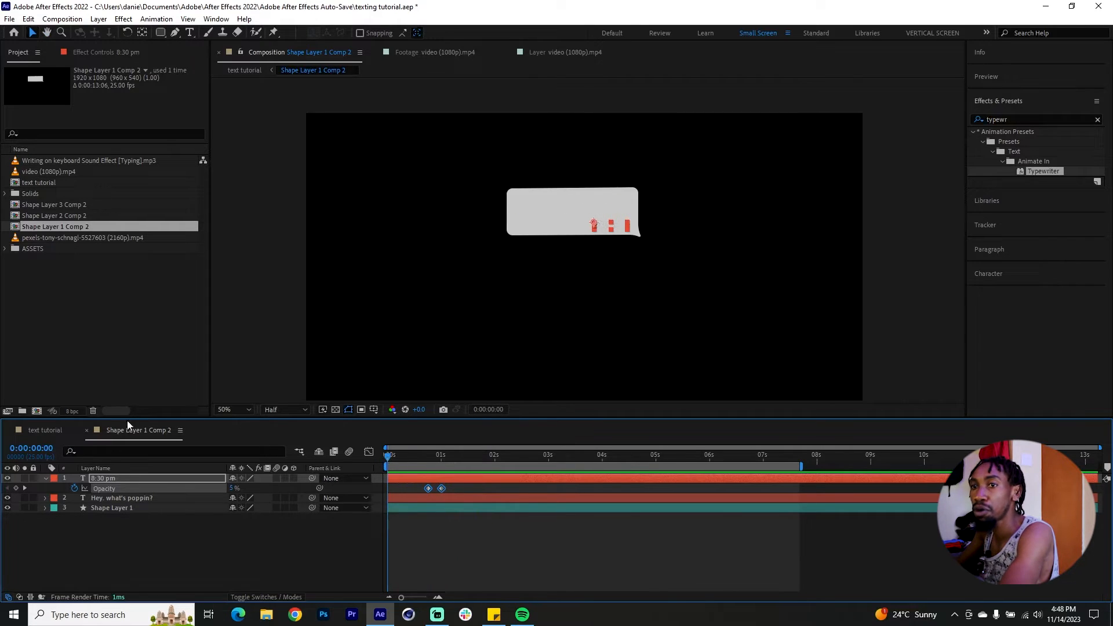
Copy the message and 8:30 pm text layers from Shape Layer 1 Comp 2 into Shape Layer 2 Comp 2 and place them over its bubble.
left_click(45, 430)
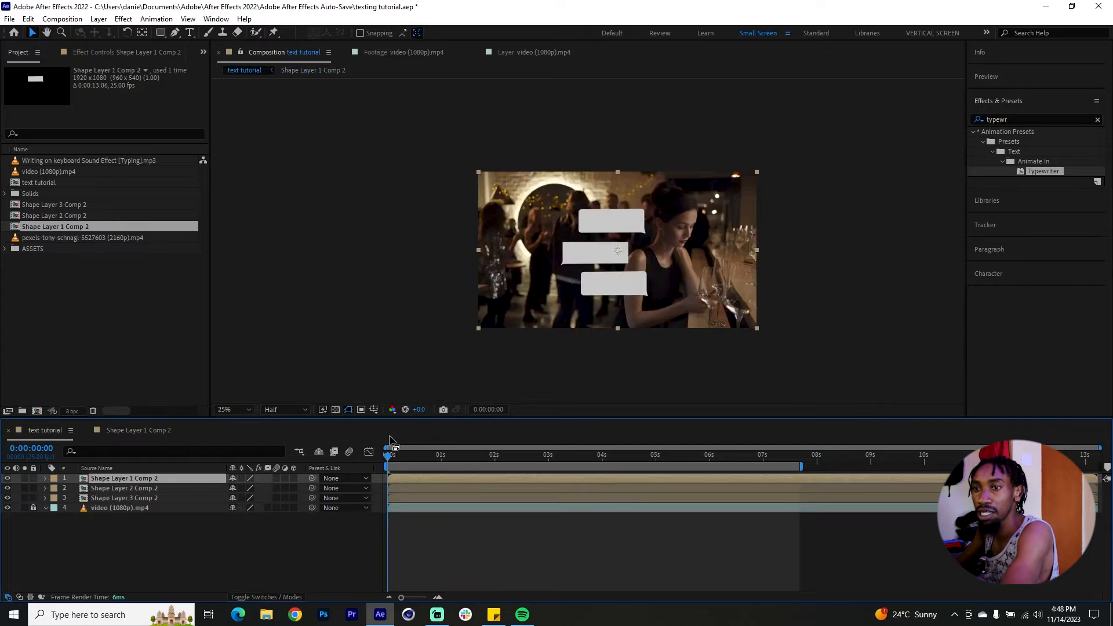
double_click(122, 478)
left_click(44, 478)
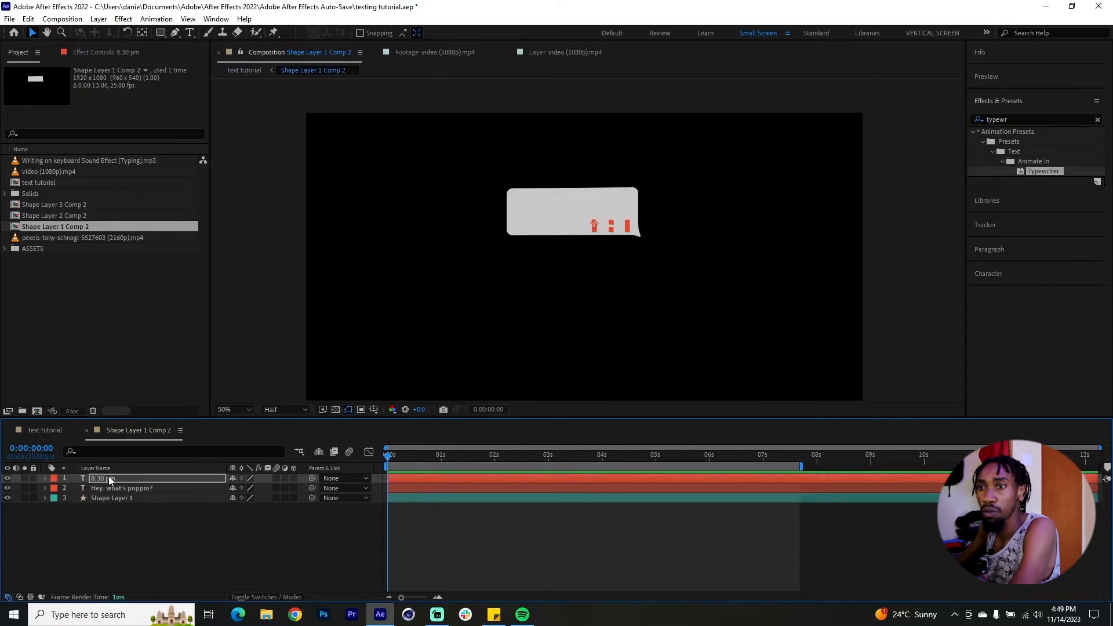
left_click(124, 488)
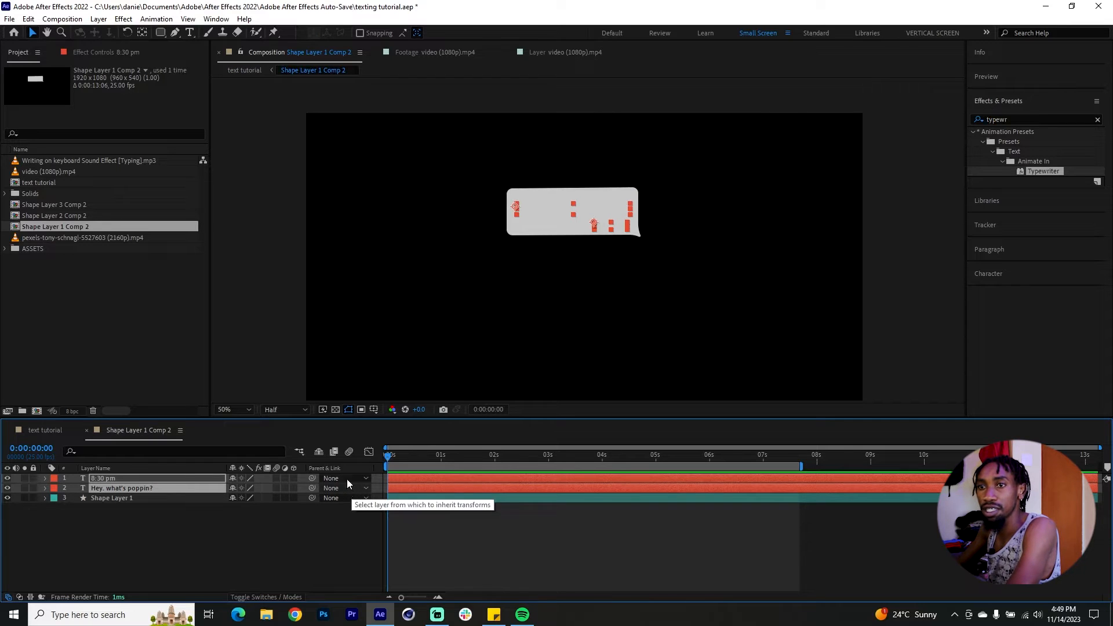
left_click(55, 430)
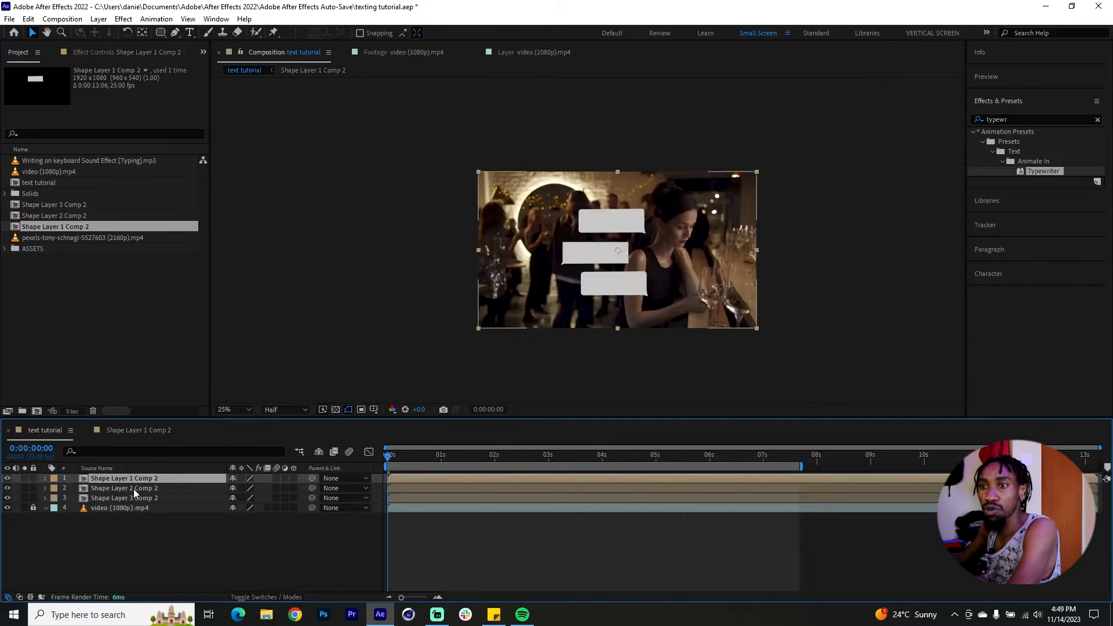
double_click(144, 489)
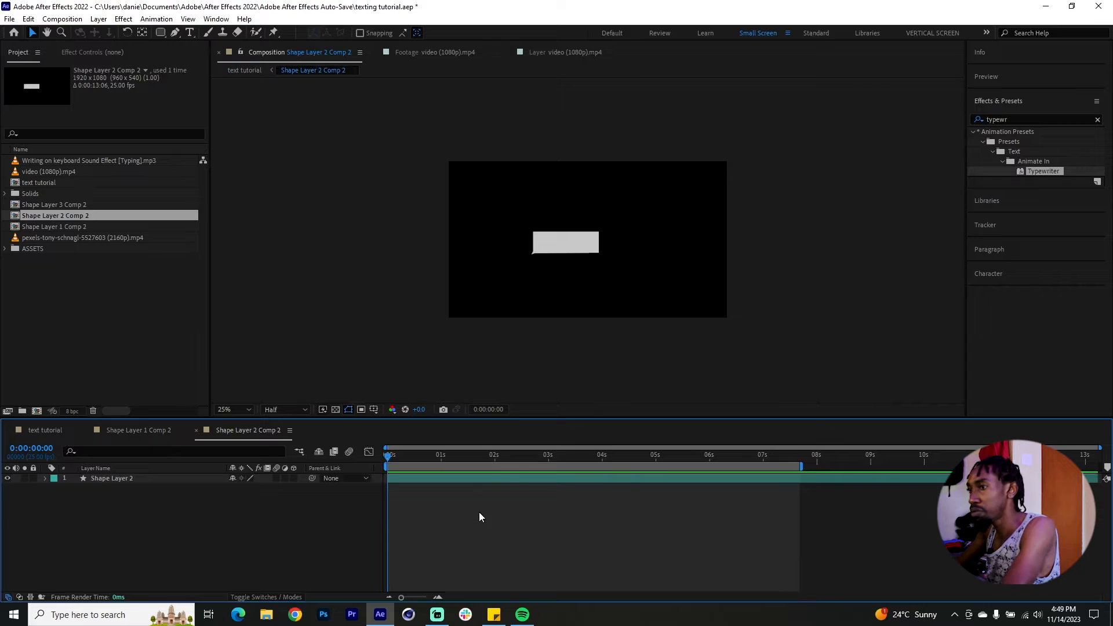
key("ctrl+v")
left_click_drag(598, 212, 575, 242)
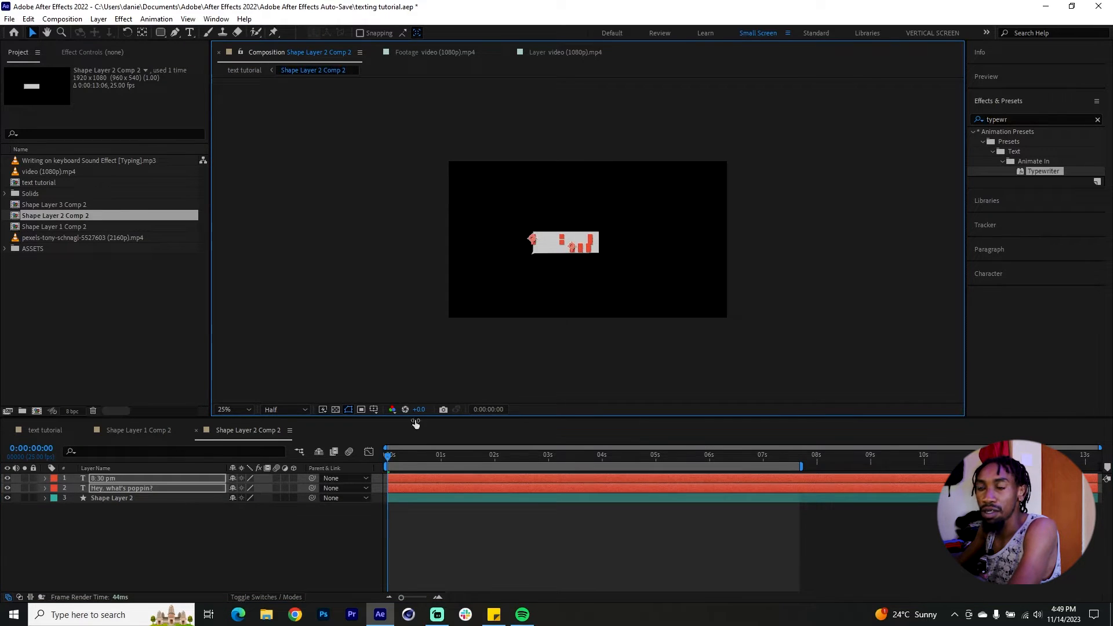
Replace the second bubble's message with "Just got off work.".
left_click(456, 456)
double_click(153, 488)
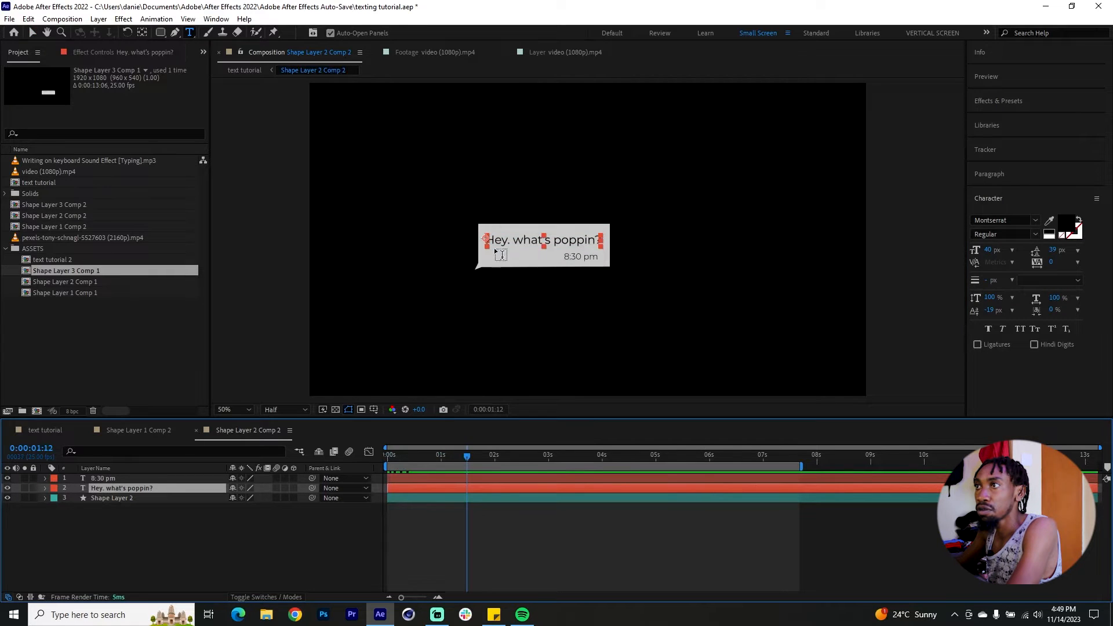
double_click(499, 239)
type("Just")
type(" got off work")
key("Right")
key("shift+End")
key("Delete")
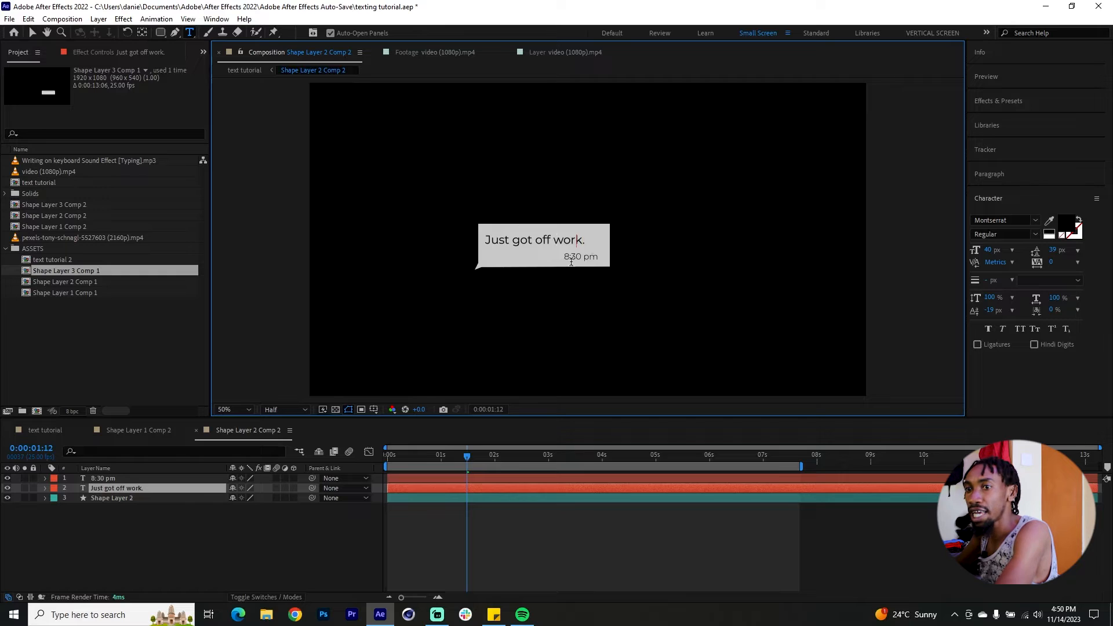
Change the second bubble's timestamp text to "8:31 pm".
double_click(137, 478)
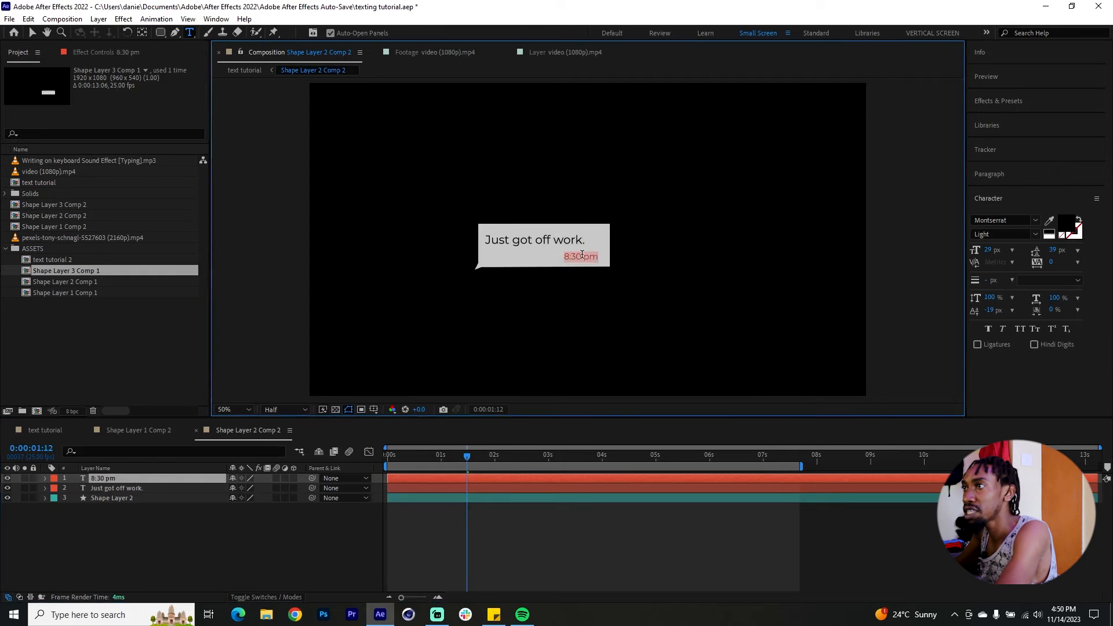
left_click(582, 255)
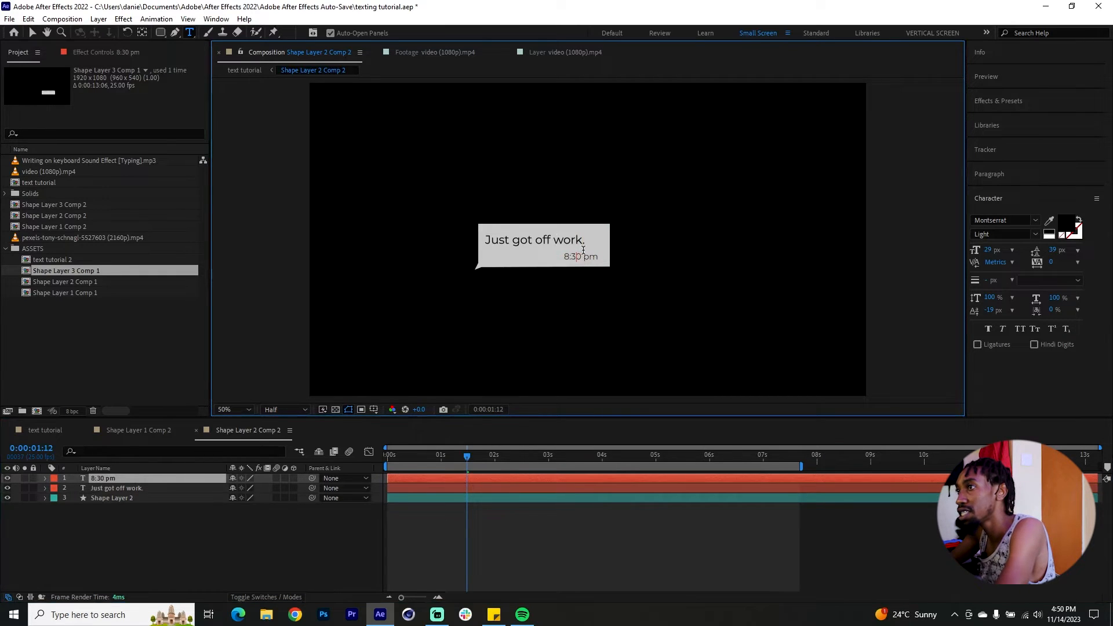
key("Delete")
type("1")
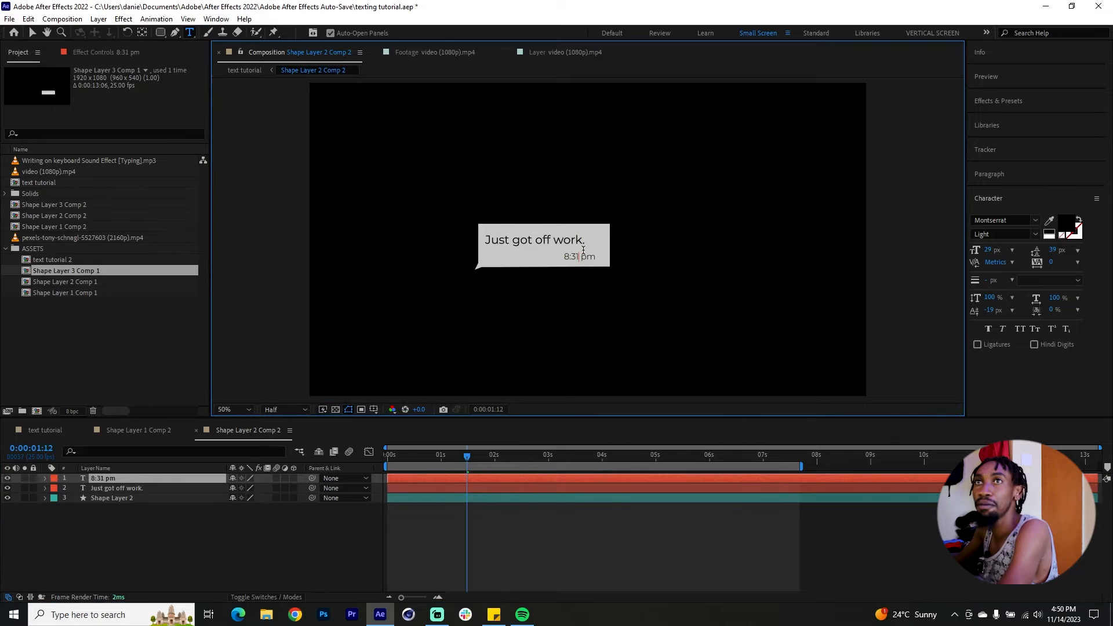
left_click(580, 529)
Change the fill of the "Just got off work." bubble shape in Shape Layer 2 Comp 2 to blue 2367B4.
left_click(130, 497)
key("v")
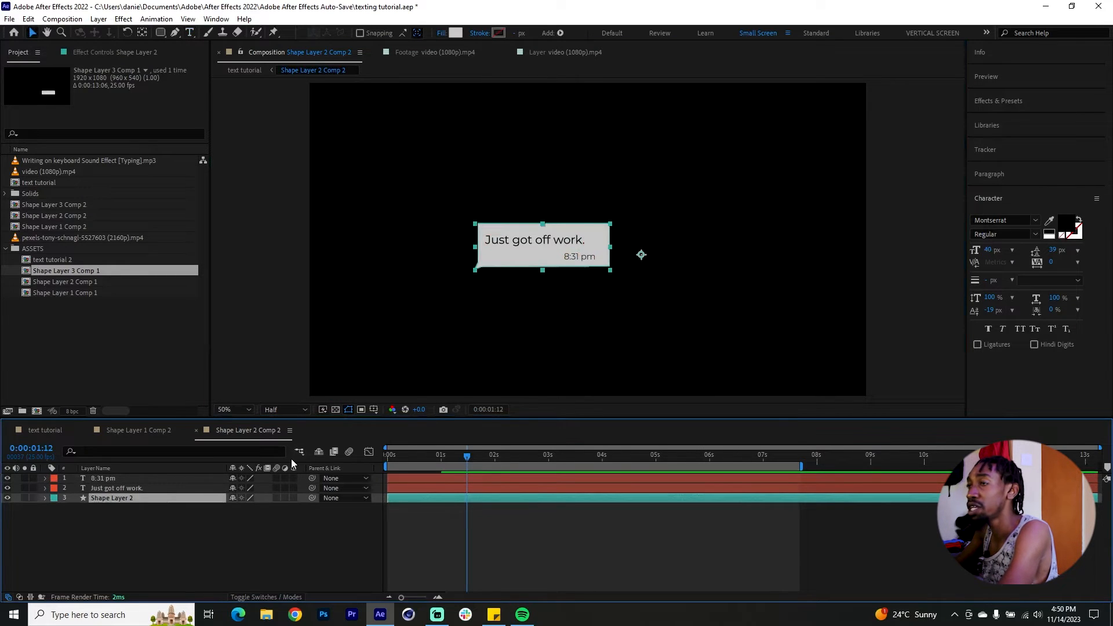
left_click(158, 488)
left_click(158, 496)
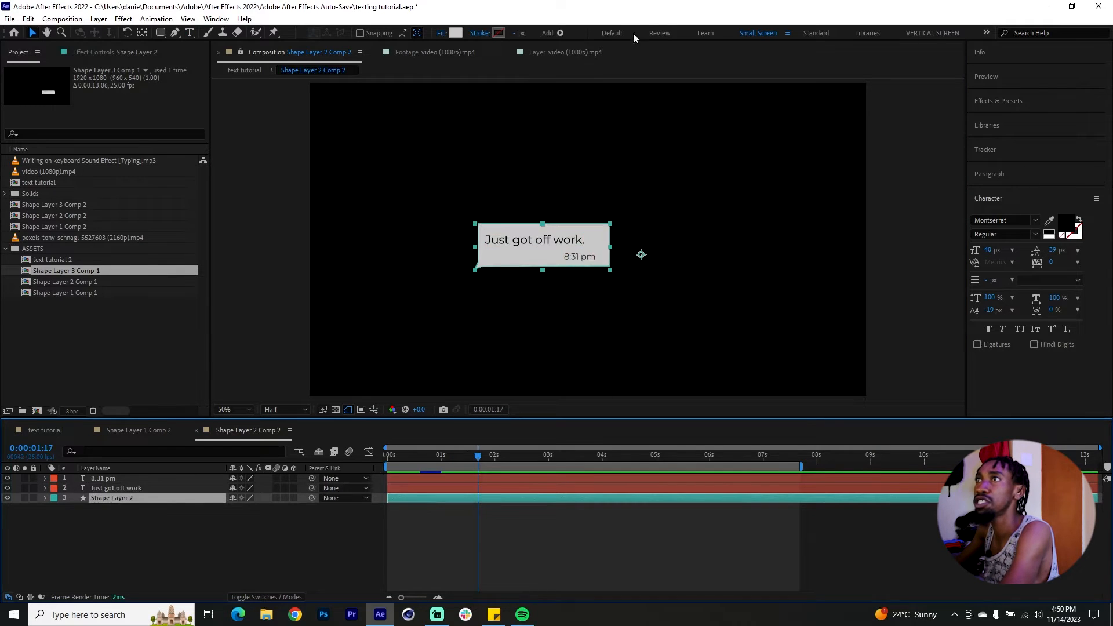
left_click(455, 32)
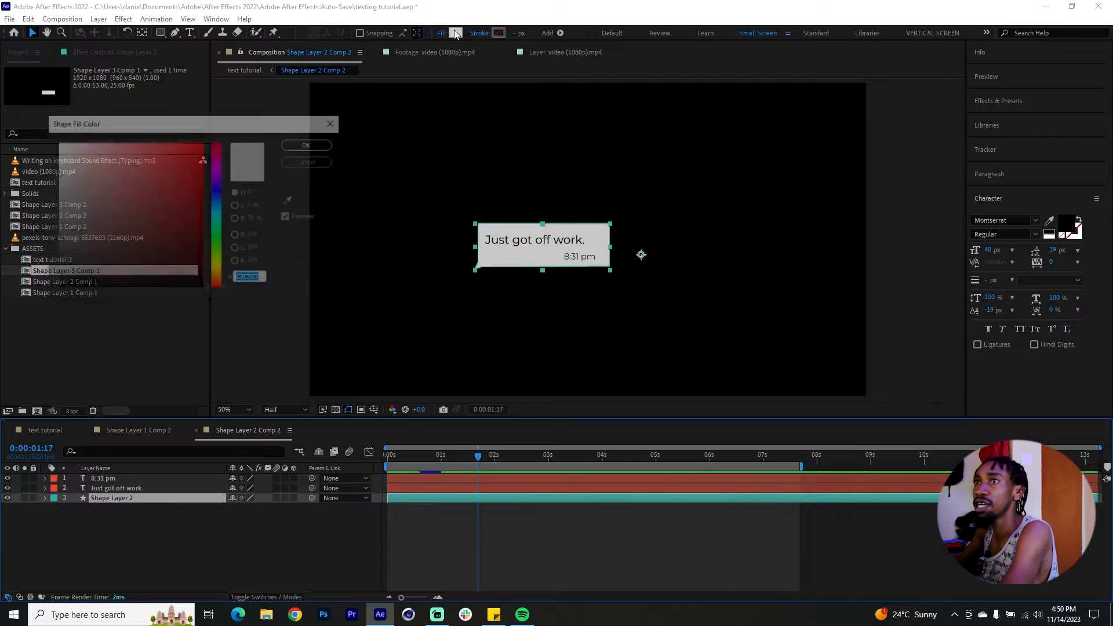
left_click(215, 202)
left_click_drag(92, 203, 176, 185)
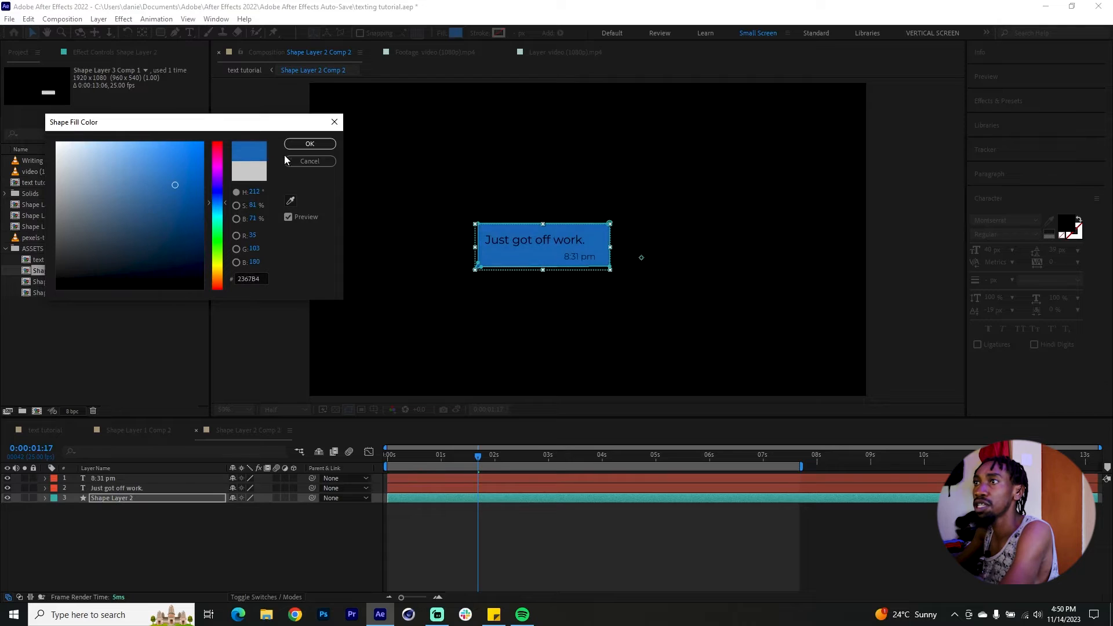
left_click(309, 143)
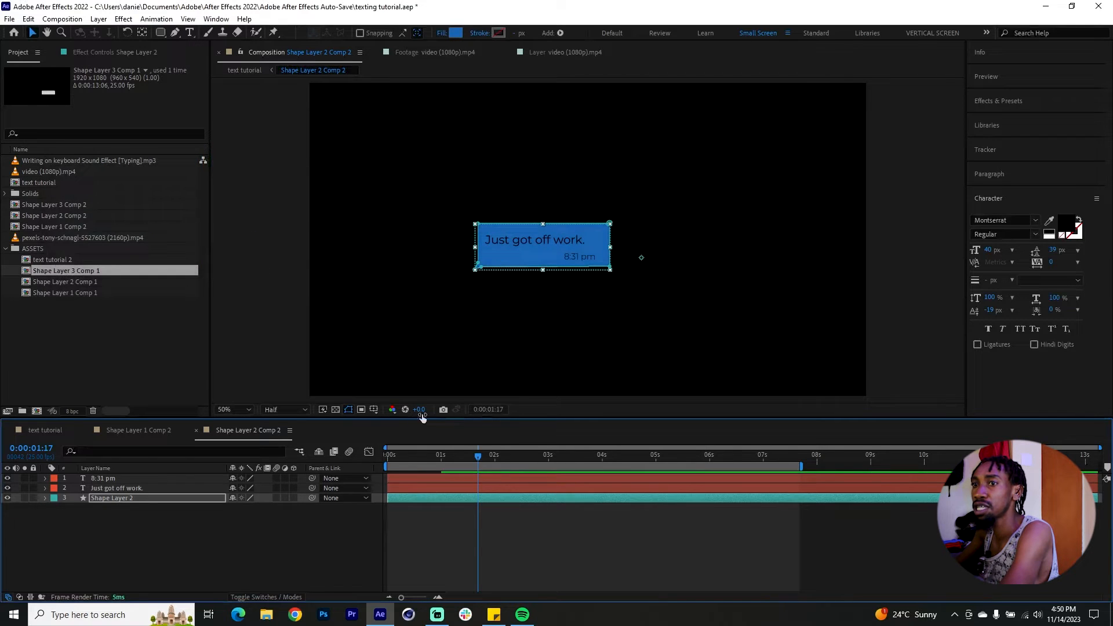
Check the fill colour of the first bubble's shape in Shape Layer 1 Comp 2 at about 2 seconds.
left_click(150, 432)
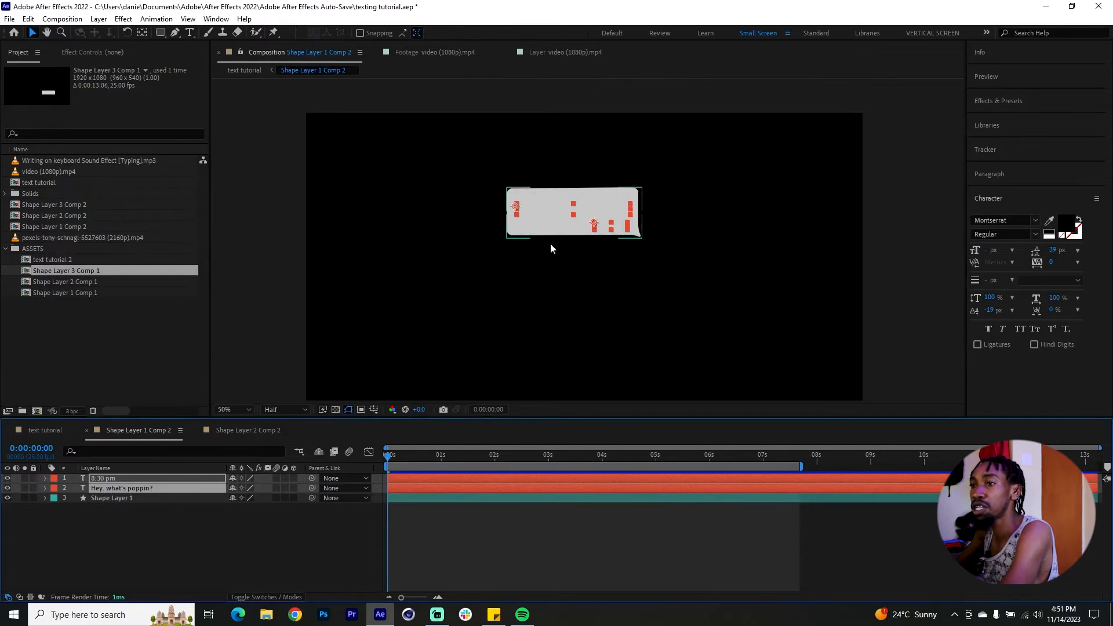
left_click_drag(489, 458, 509, 458)
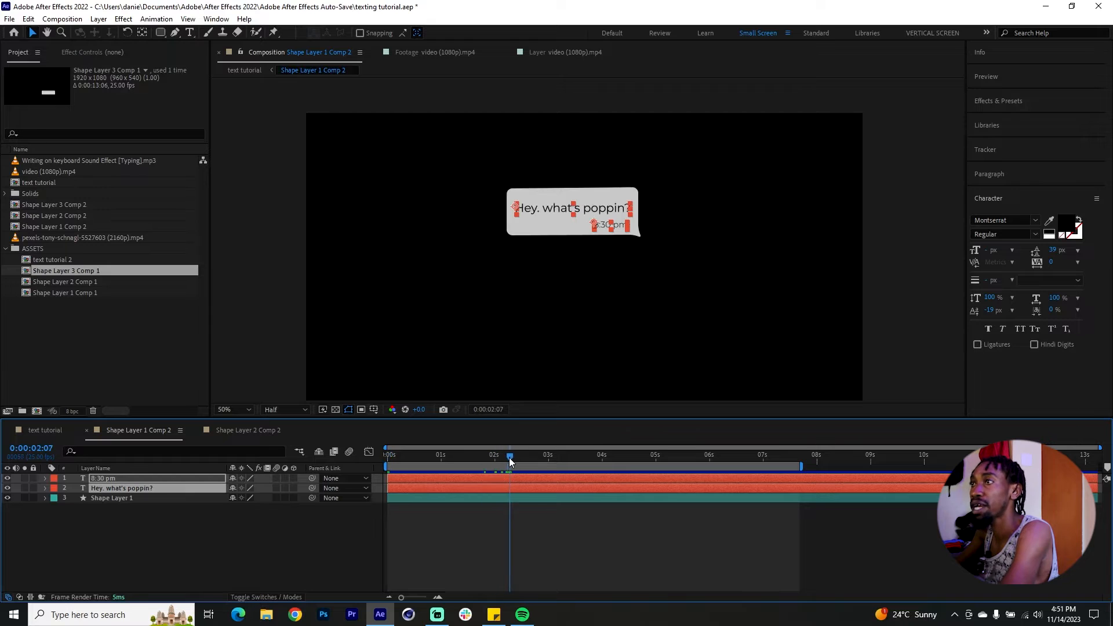
left_click(557, 234)
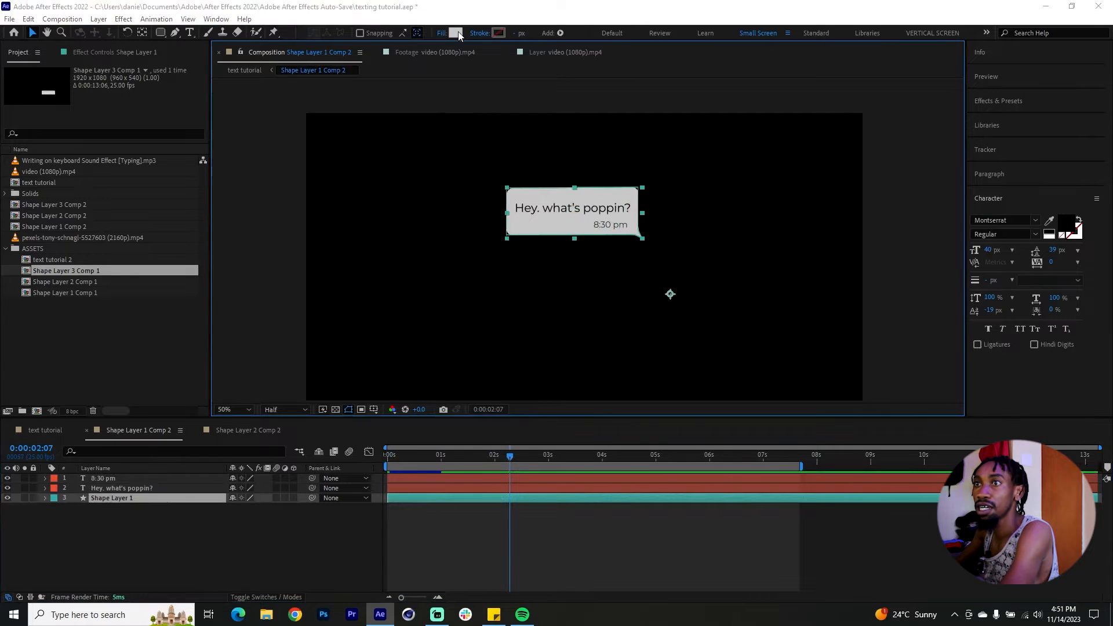
left_click(456, 33)
left_click(261, 278)
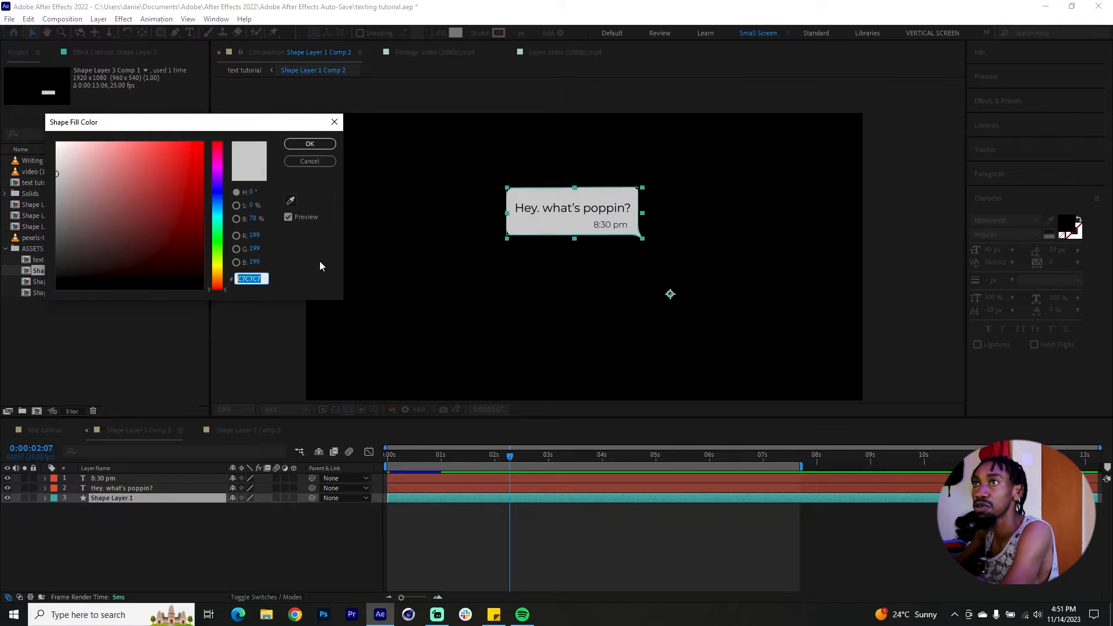
left_click(322, 144)
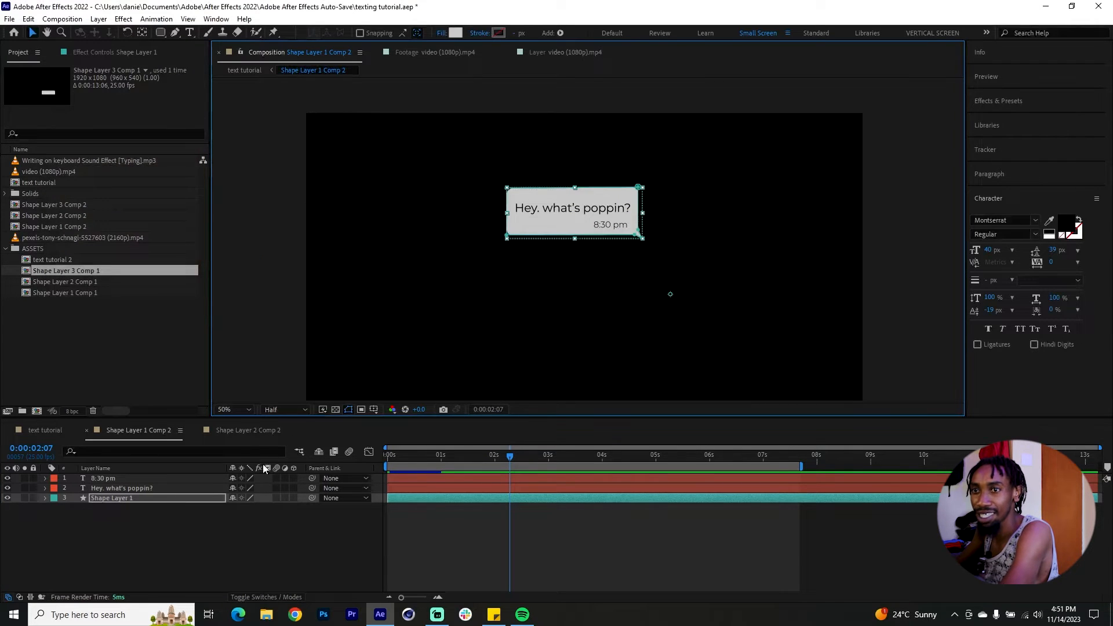
Open the third bubble's composition, Shape Layer 3 Comp 2, from the text tutorial composition.
left_click(248, 430)
left_click(54, 431)
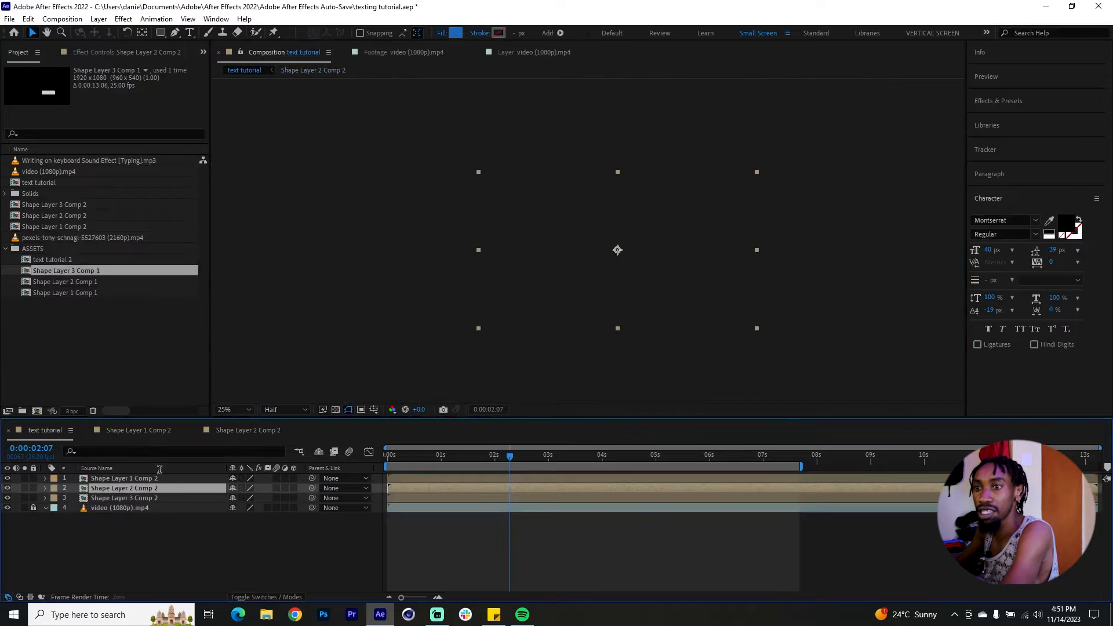
double_click(133, 496)
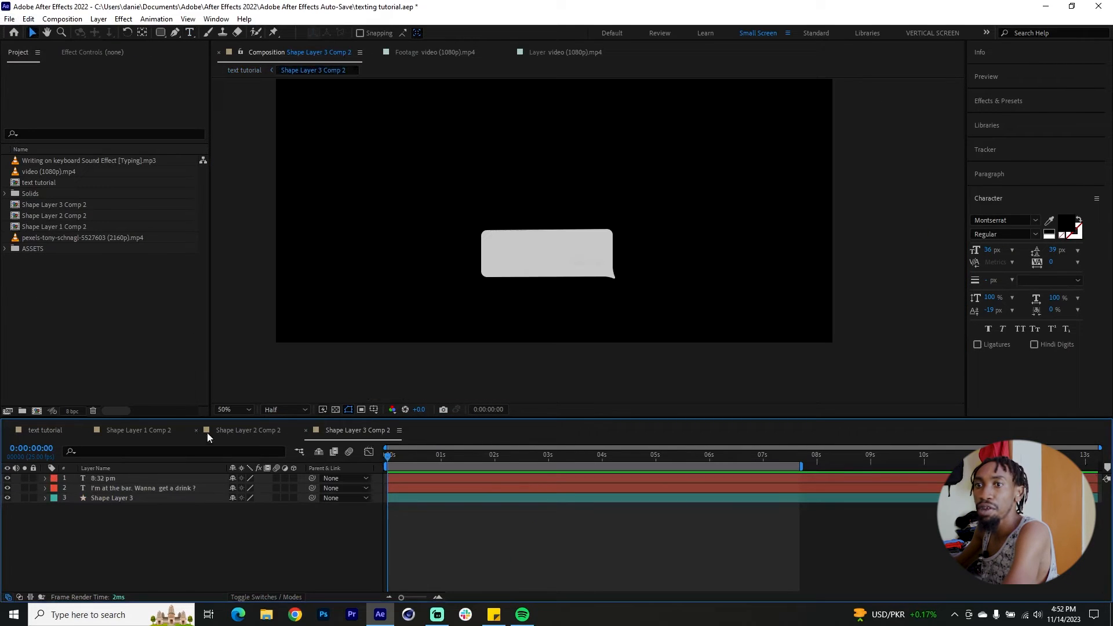
Return to the text tutorial composition and preview all three bubbles' text animations from the start.
left_click(42, 430)
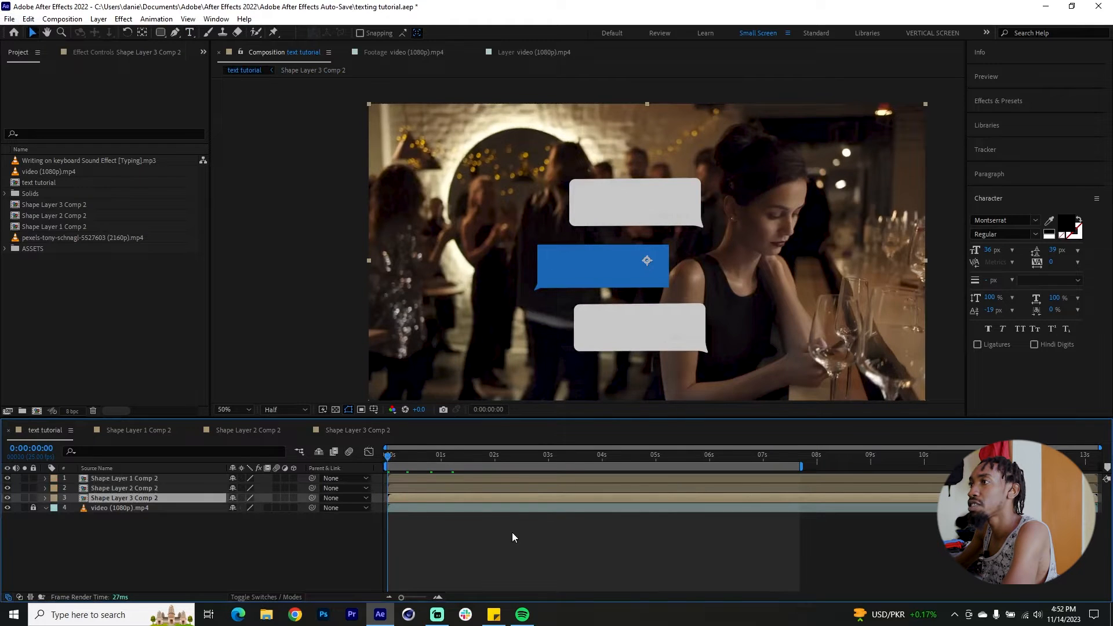
key("space")
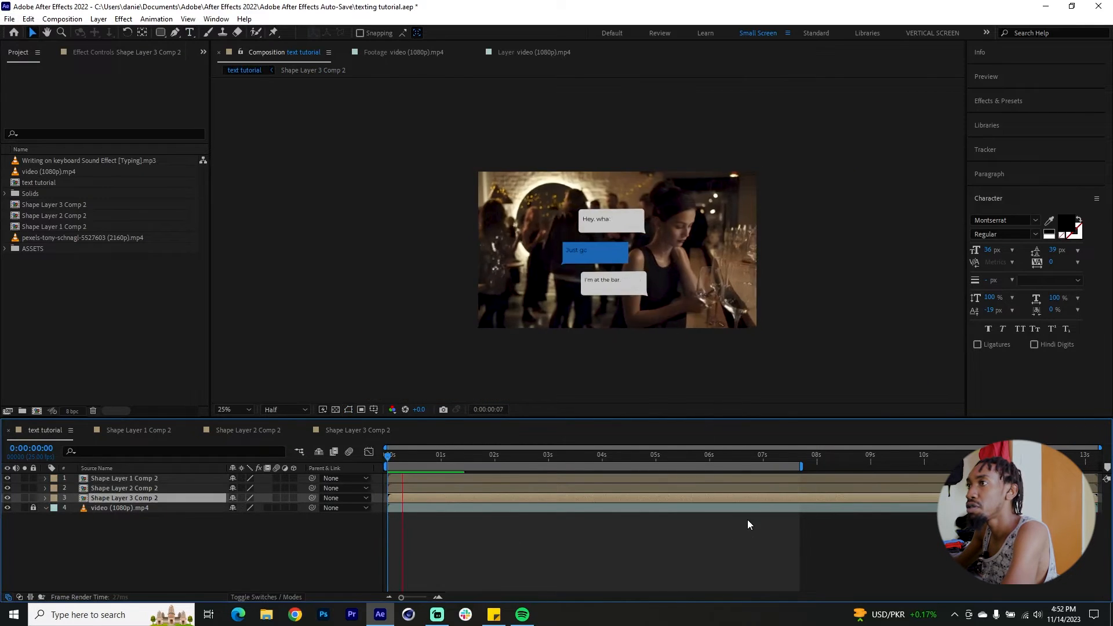
key("space")
key("Home")
key("space")
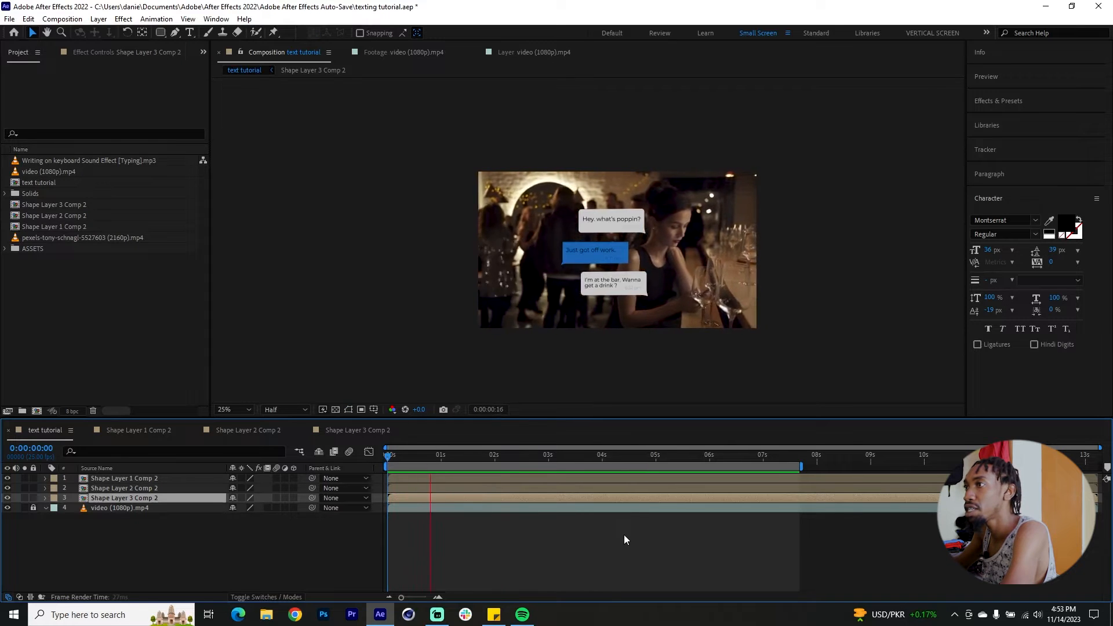
key("space")
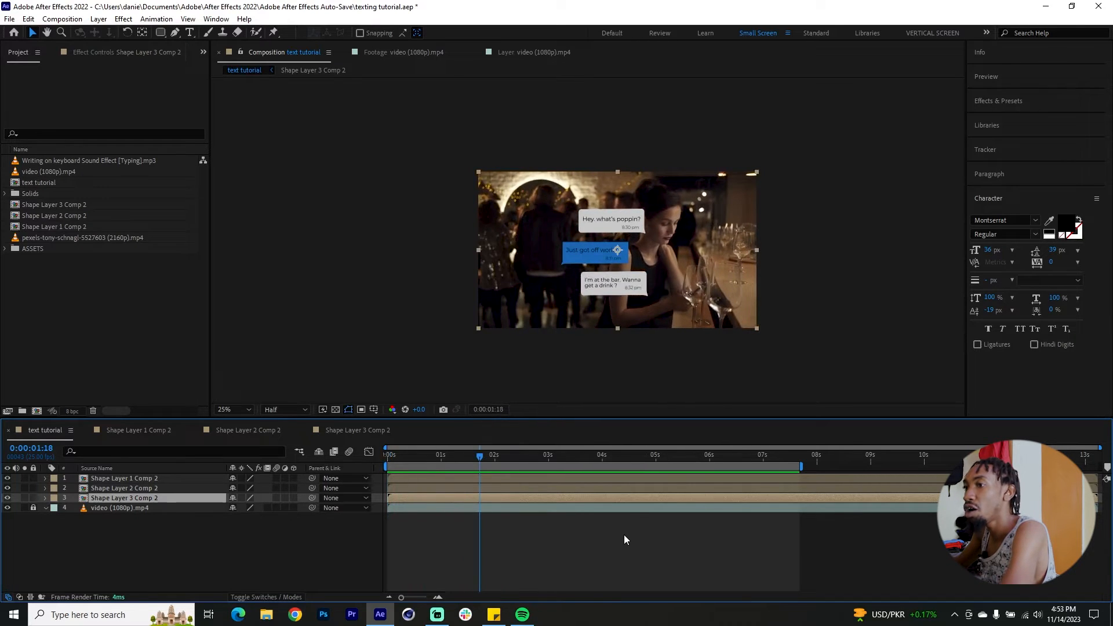
Stagger Shape Layer 2 Comp 2 to start at about 1.5 s and Shape Layer 3 Comp 2 at about 2.8 s, and preview the timing.
left_click_drag(436, 486, 495, 485)
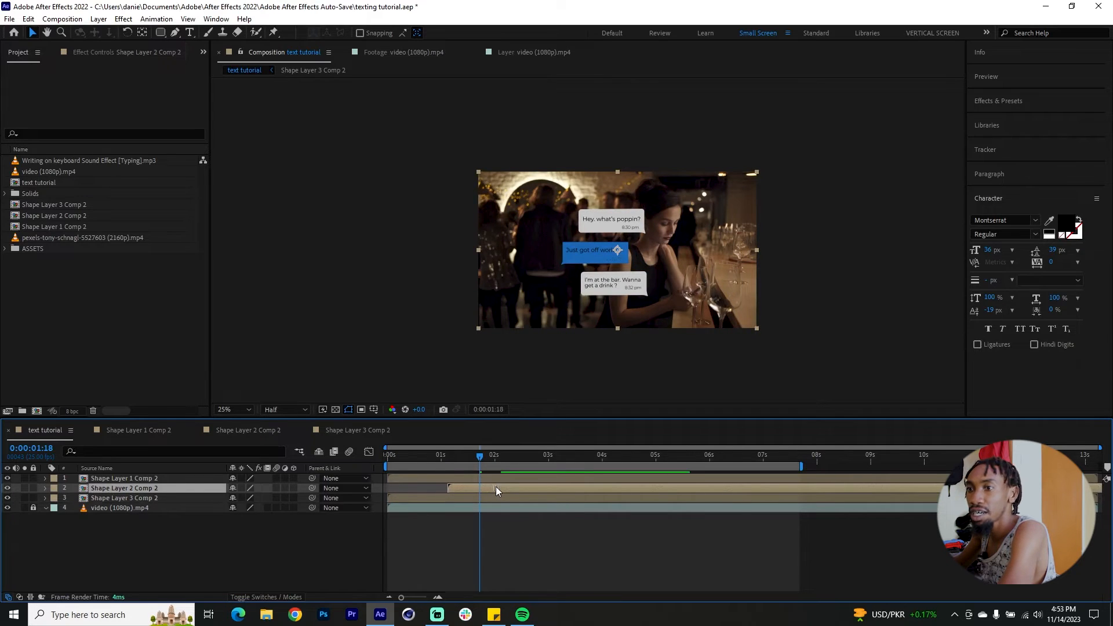
left_click_drag(457, 485, 603, 492)
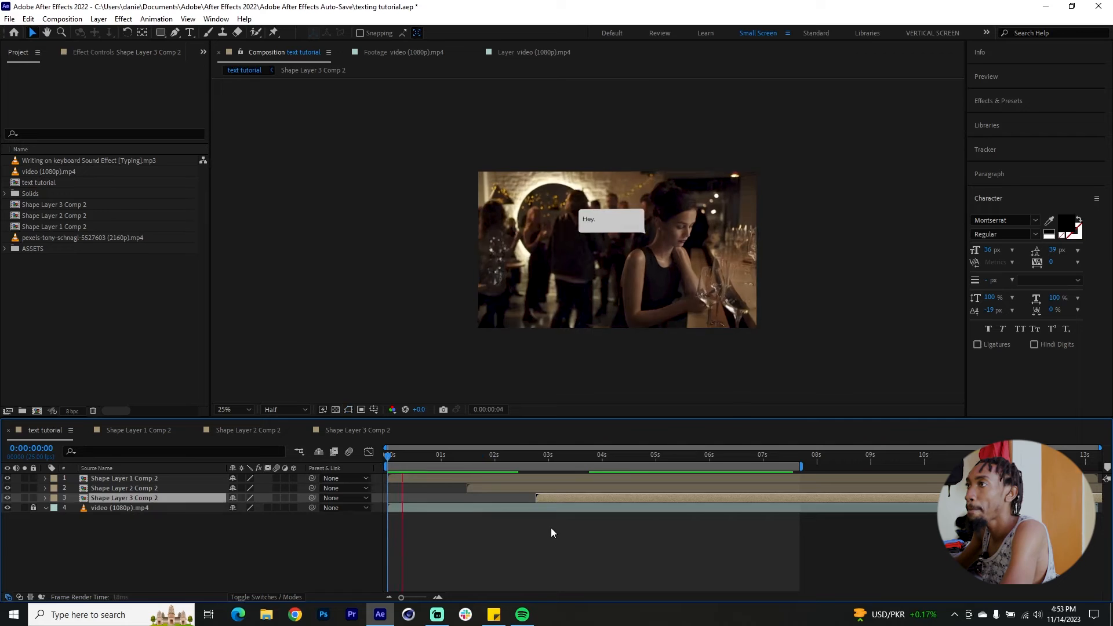
key("space")
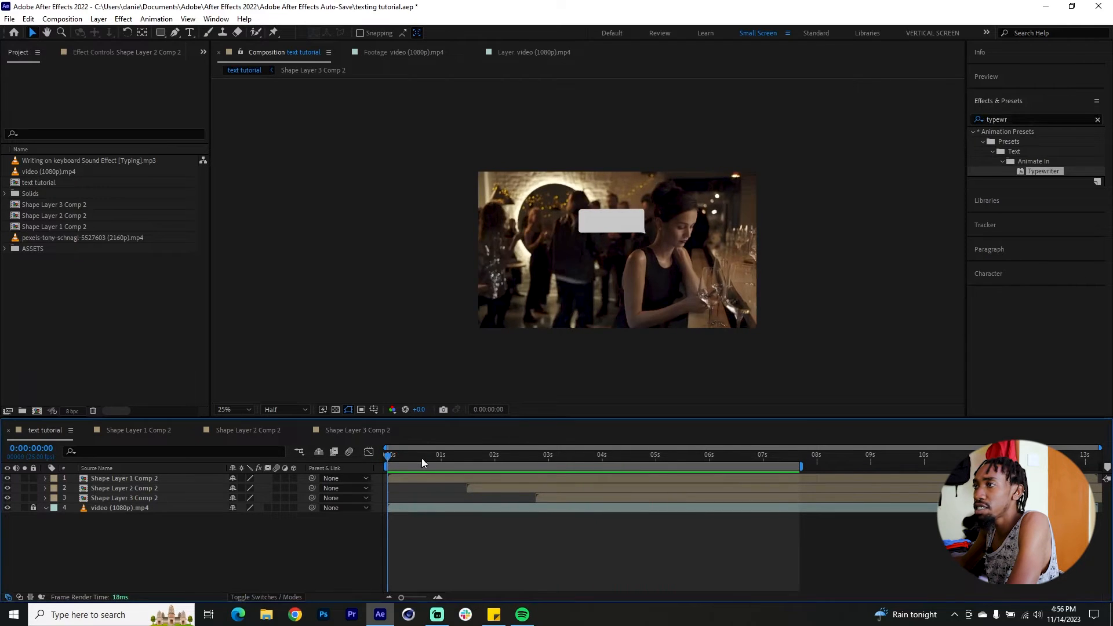
Find the glow effects and apply uni.Glow to Shape Layer 1 Comp 2, viewing the frame at 0:00:00:23.
left_click(436, 457)
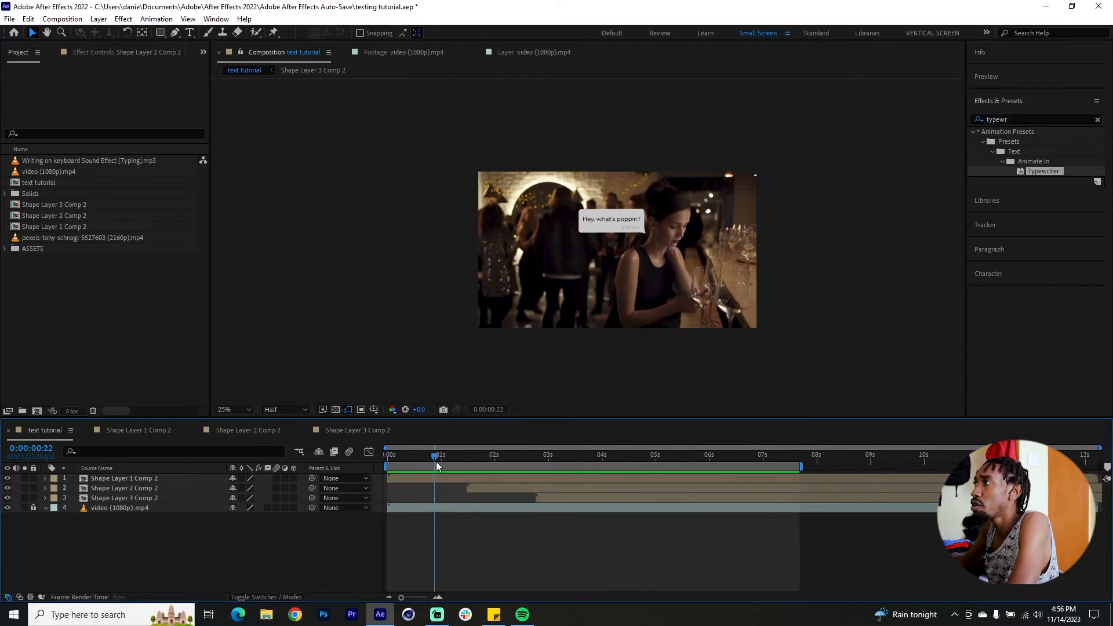
double_click(1007, 119)
type("glow")
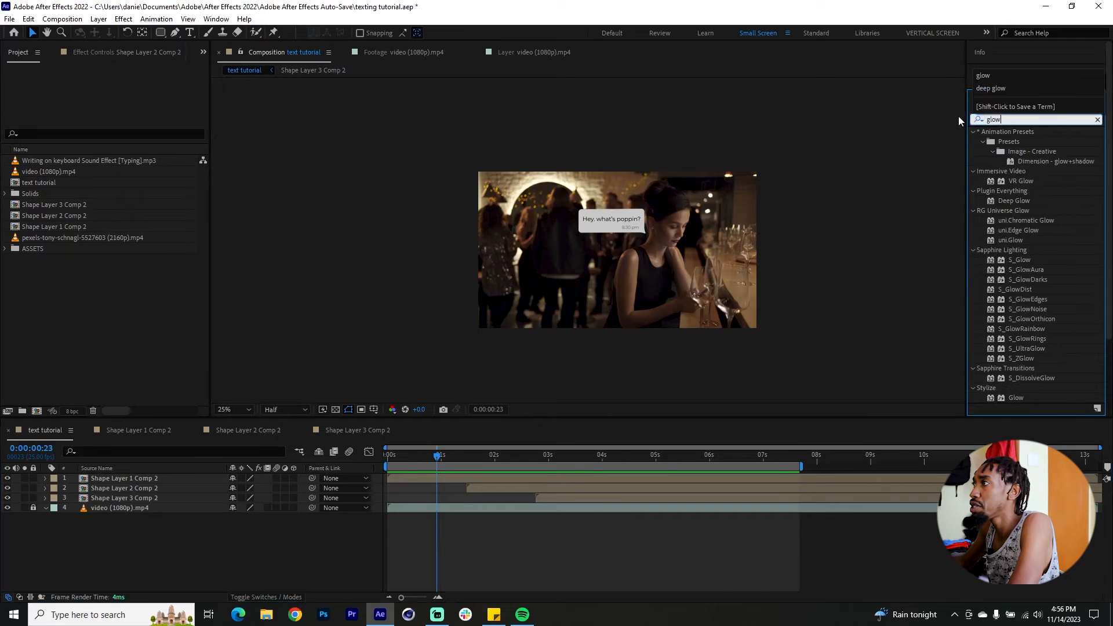
left_click_drag(1035, 243, 589, 479)
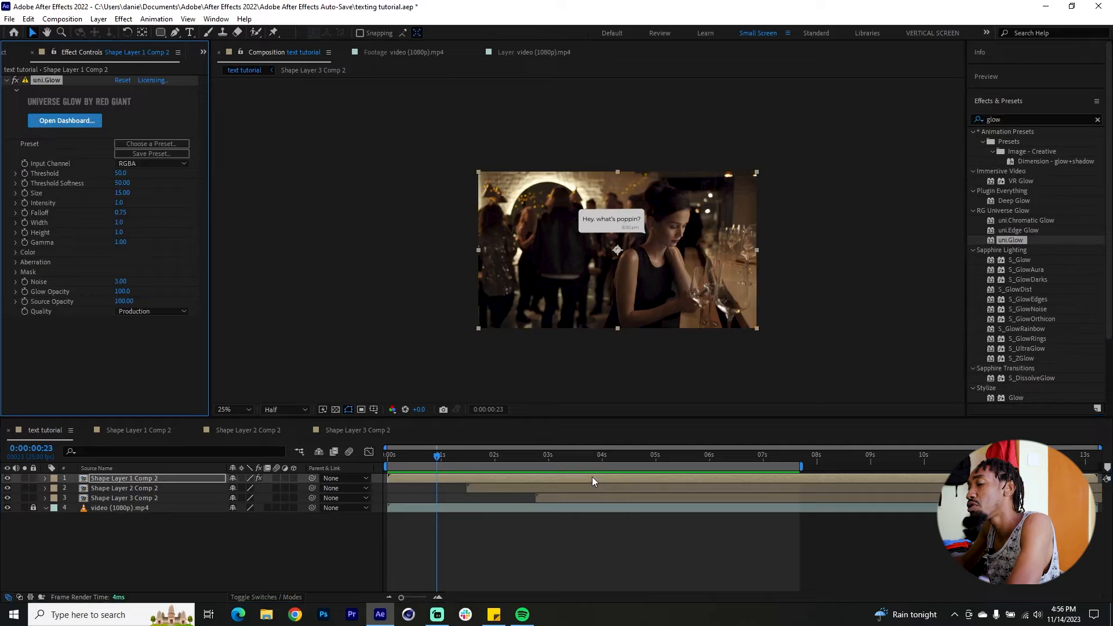
Find the Drop Shadow effect and apply it to Shape Layer 1 Comp 2.
left_click(1022, 120)
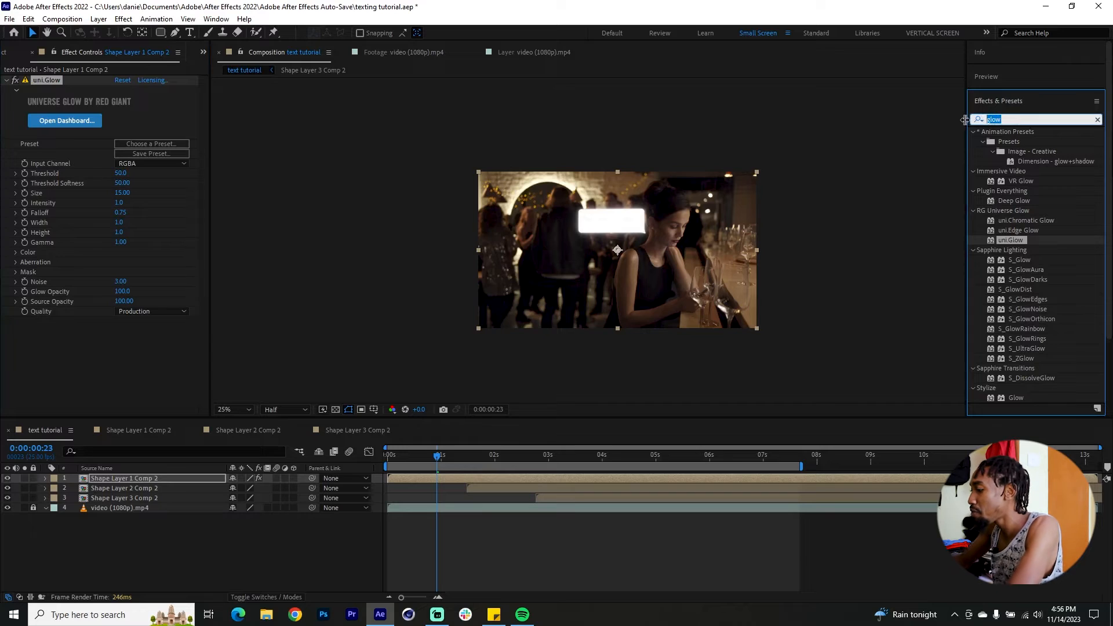
type("drop shad")
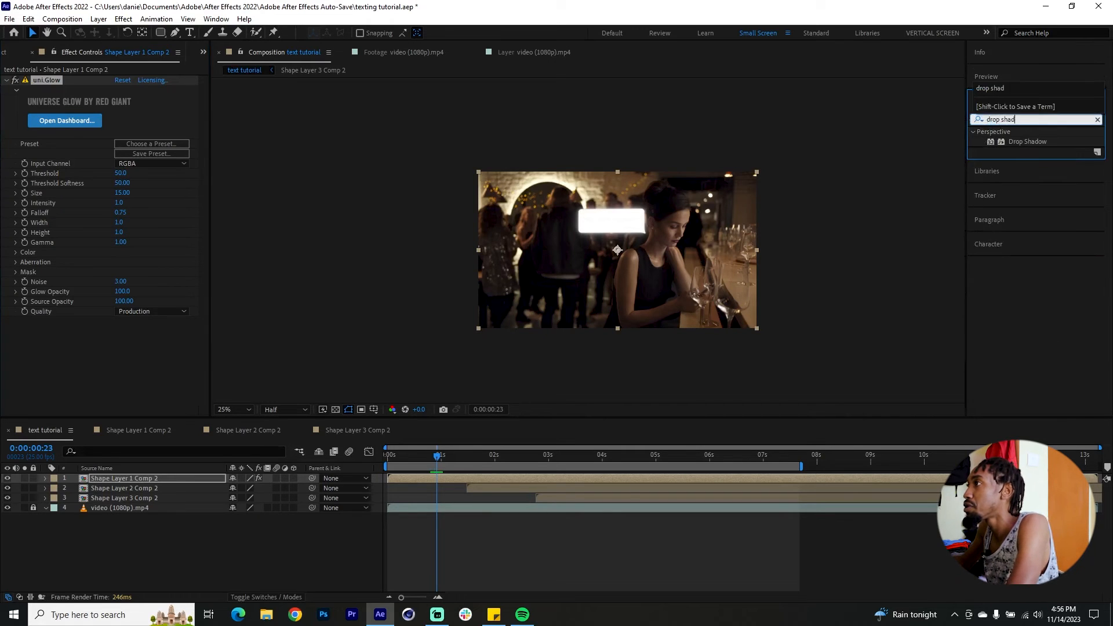
left_click_drag(1027, 141, 535, 479)
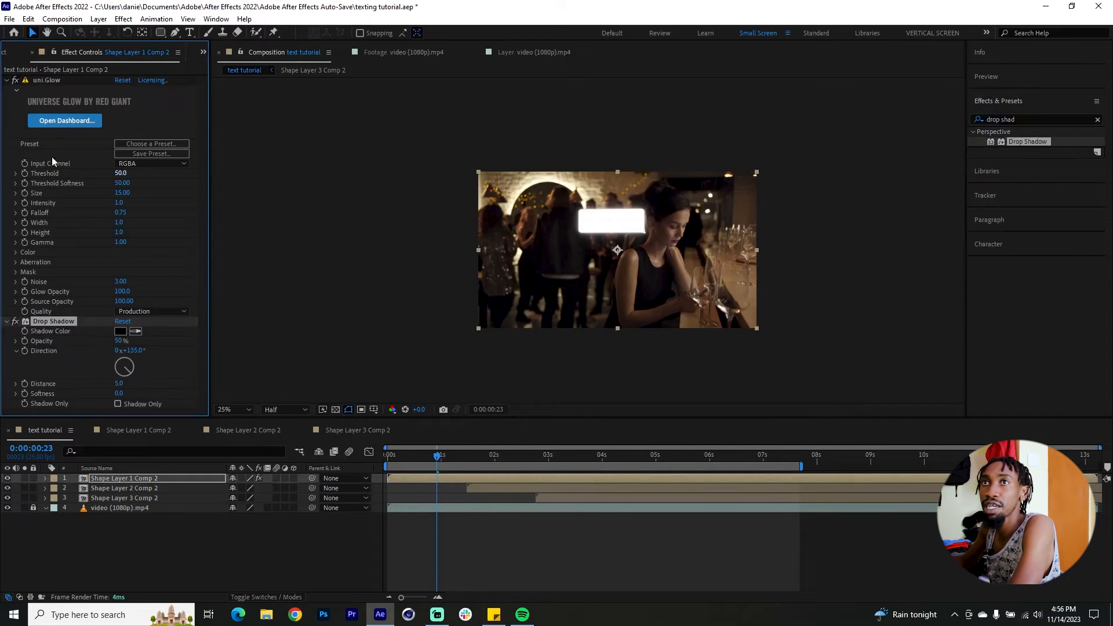
Disable Drop Shadow temporarily and set uni.Glow's Threshold to 85.0 and Size to 2.26 on Shape Layer 1 Comp 2.
left_click(7, 81)
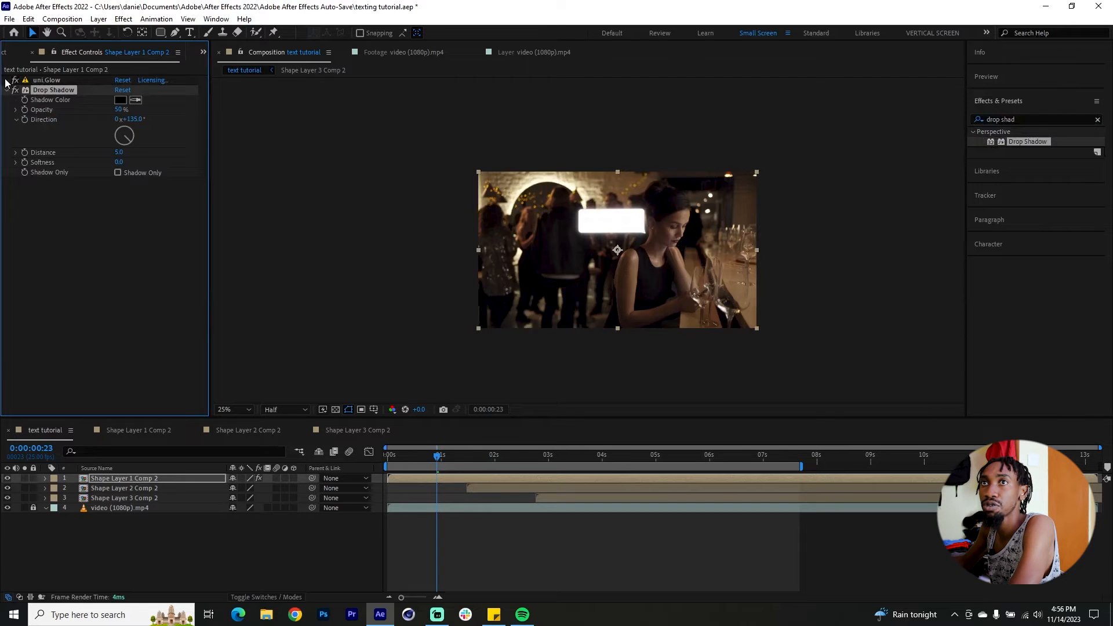
left_click(6, 90)
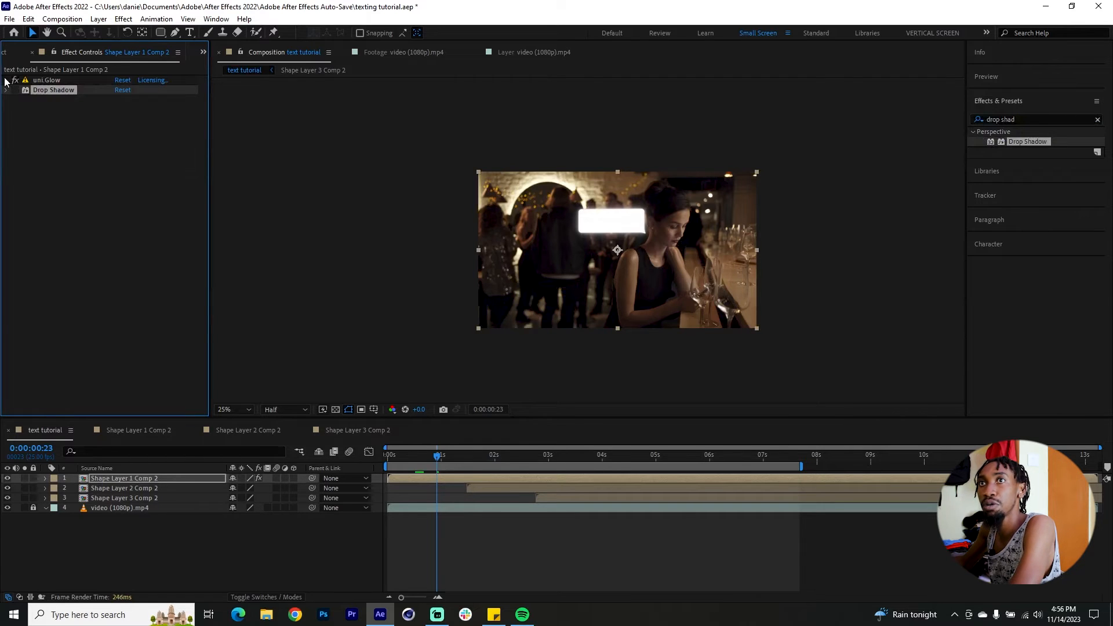
left_click(6, 81)
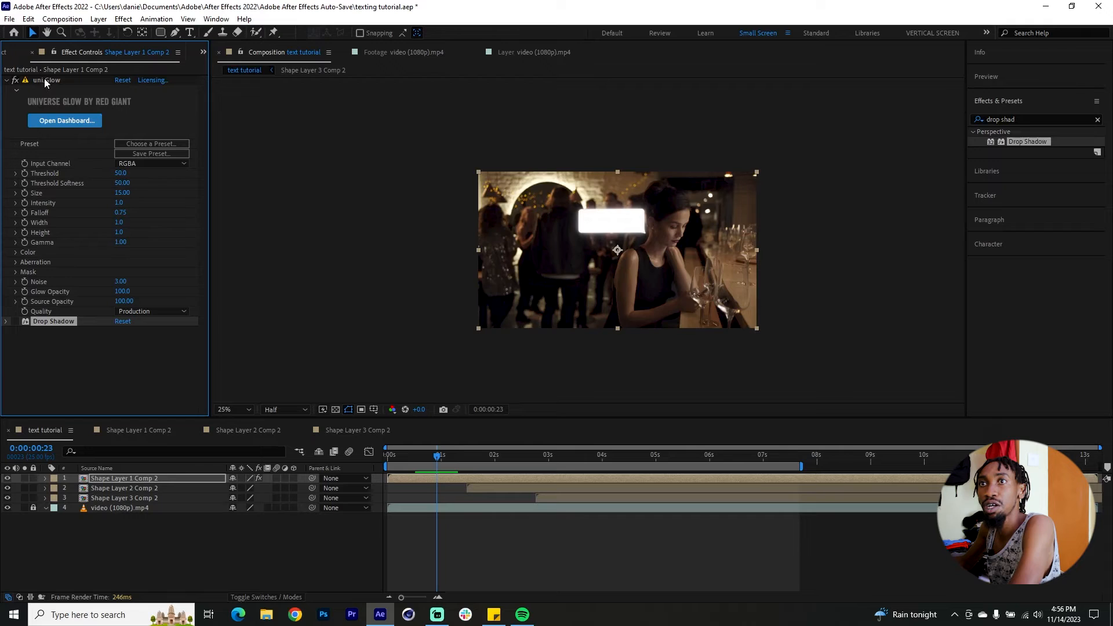
left_click_drag(129, 172, 136, 171)
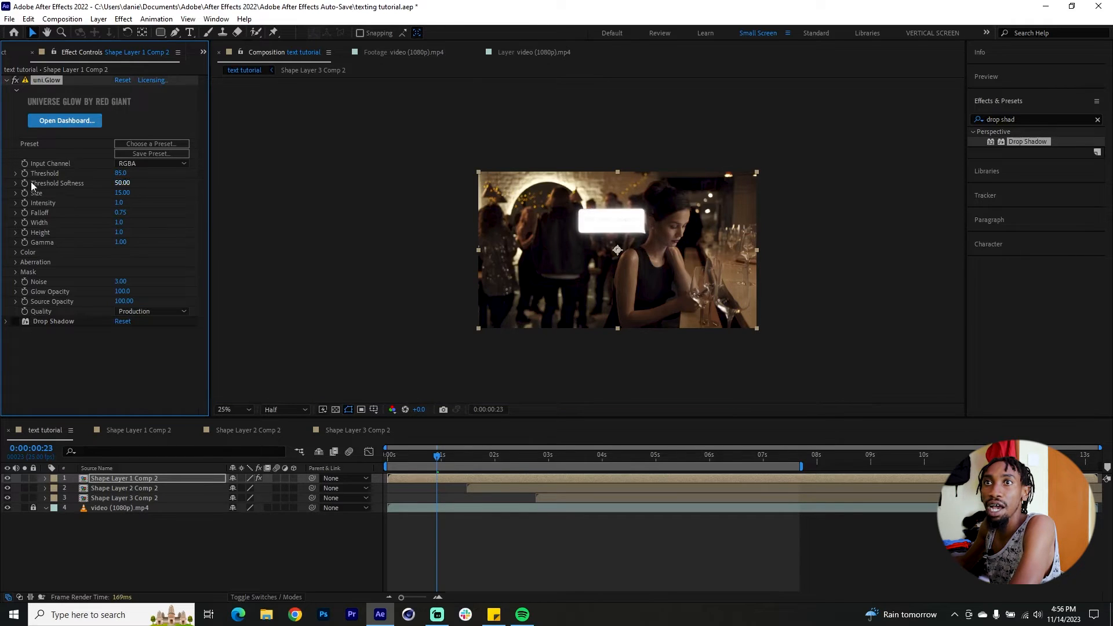
left_click(15, 193)
left_click_drag(47, 206, 36, 207)
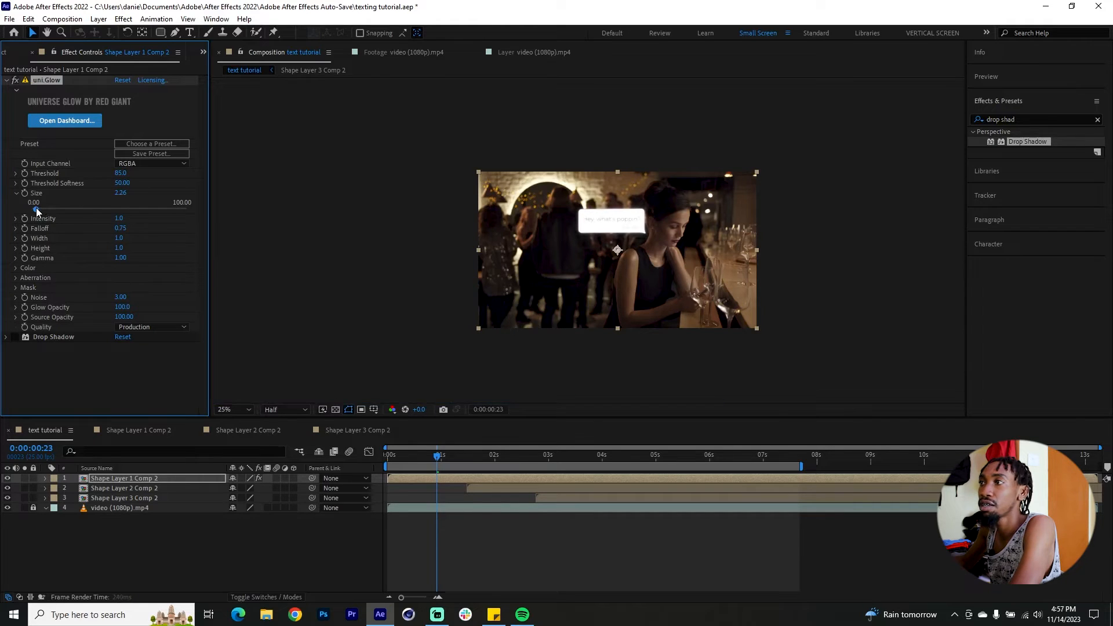
Reduce the Intensity of uni.Glow on Shape Layer 1 Comp 2 to 0.5.
left_click(16, 219)
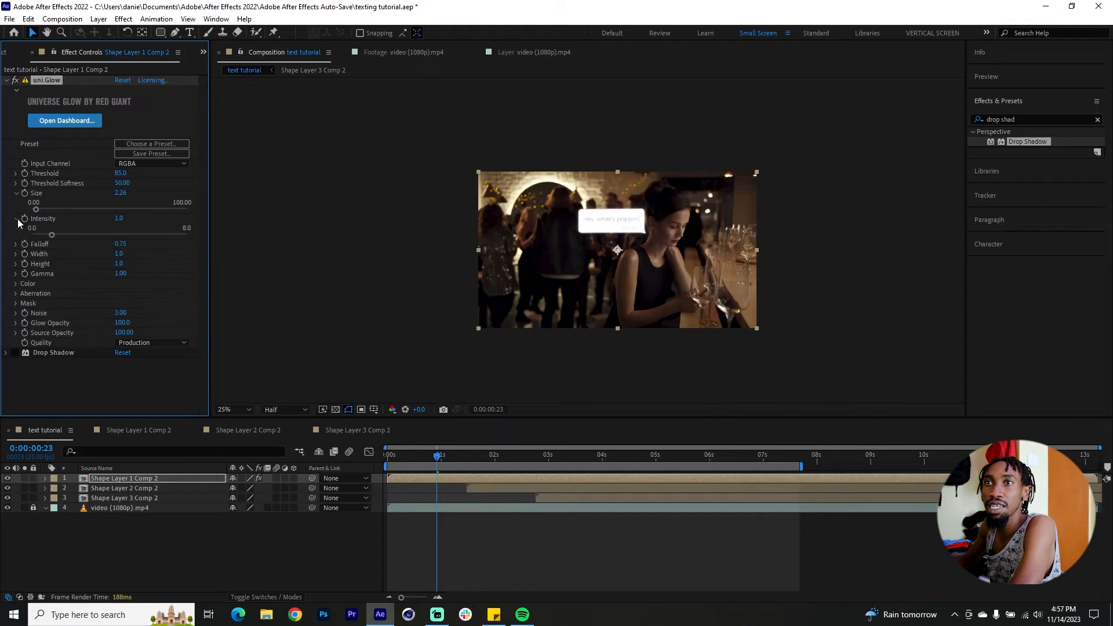
left_click_drag(49, 233, 45, 236)
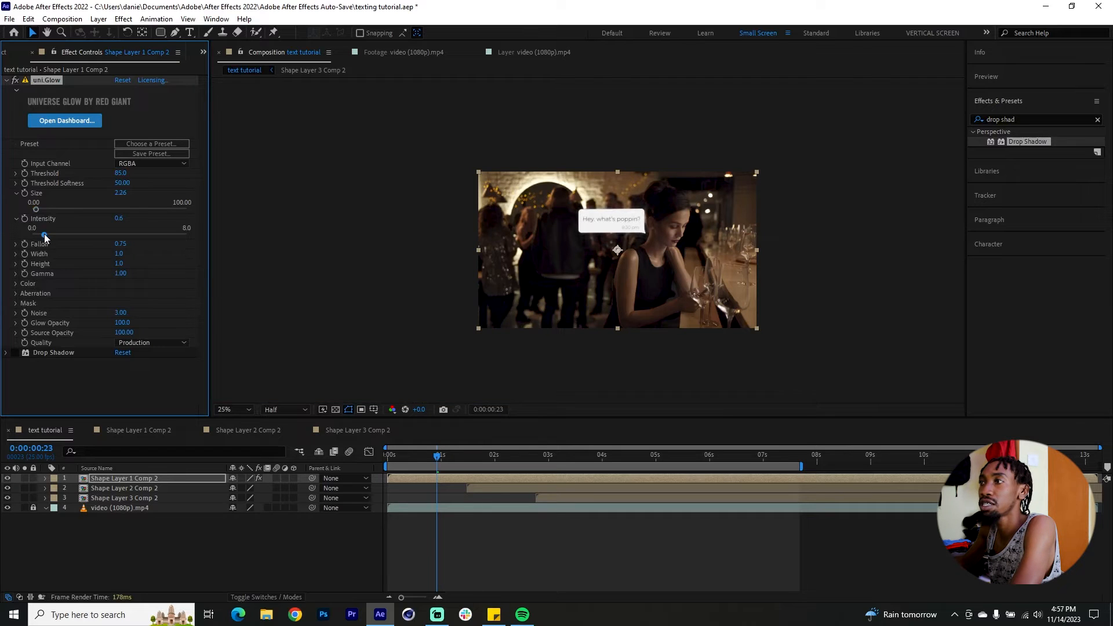
left_click_drag(44, 235, 42, 234)
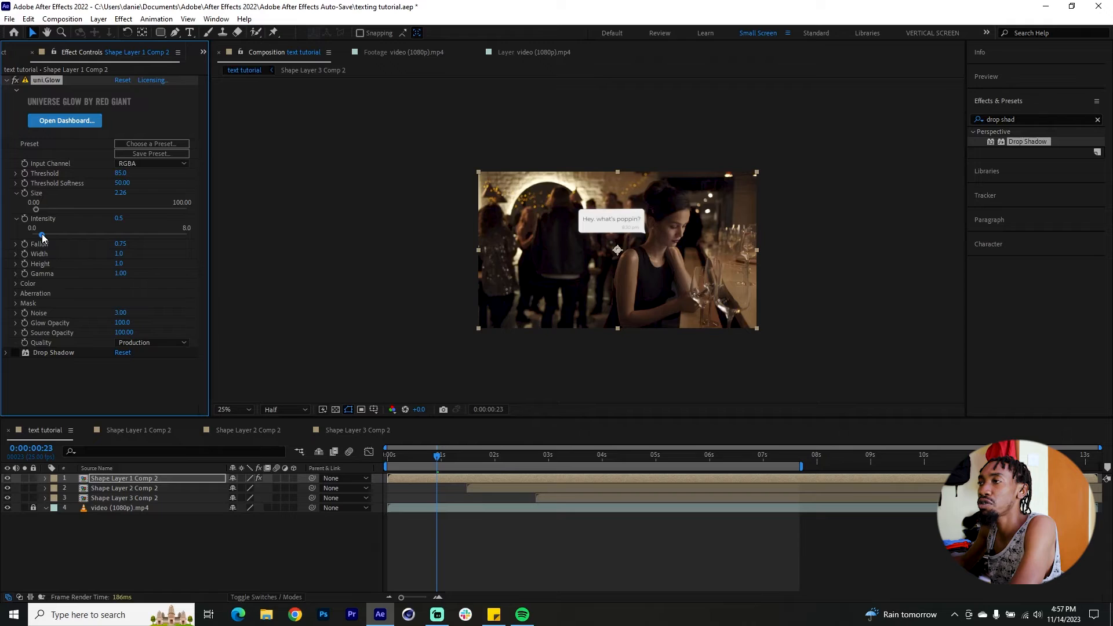
Re-enable Drop Shadow on Shape Layer 1 Comp 2 and set its Direction to 91°.
left_click(5, 80)
left_click(6, 90)
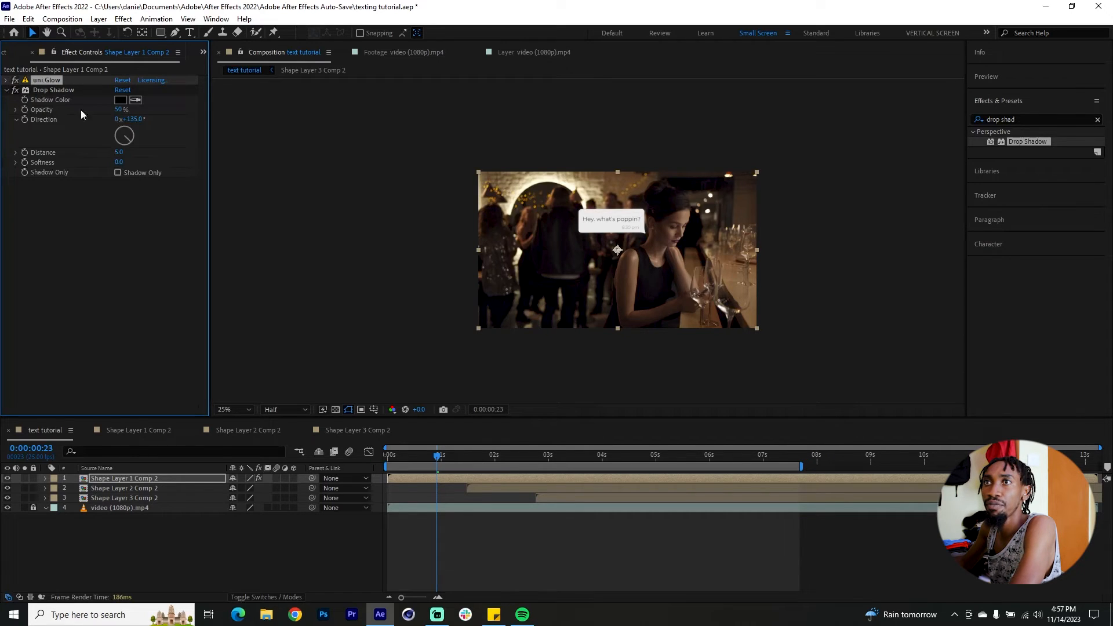
left_click_drag(130, 143, 137, 141)
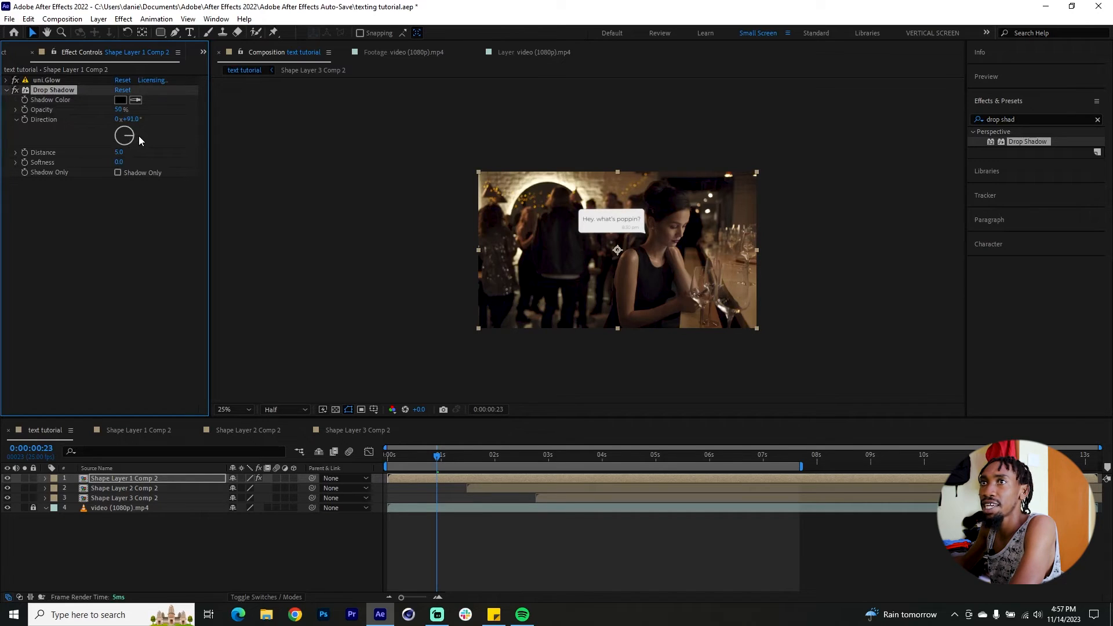
Raise the Drop Shadow Opacity on Shape Layer 1 Comp 2 to 68% and show the composition at 50% zoom in Full resolution.
left_click_drag(117, 109, 144, 109)
scroll(656, 290, "up", 2)
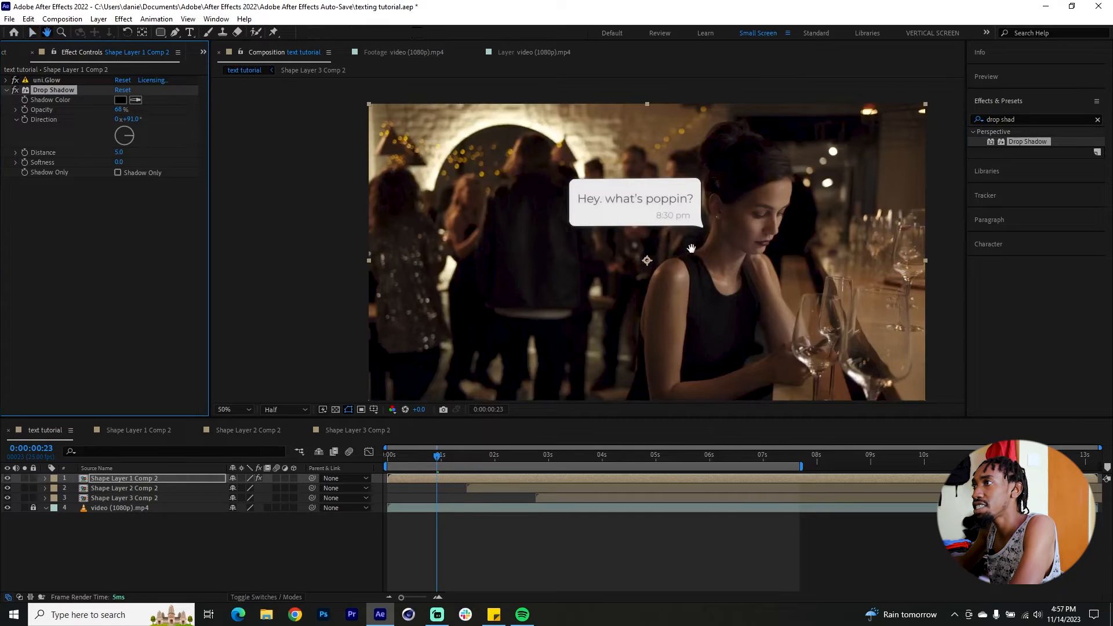
left_click_drag(692, 247, 664, 249)
key("v")
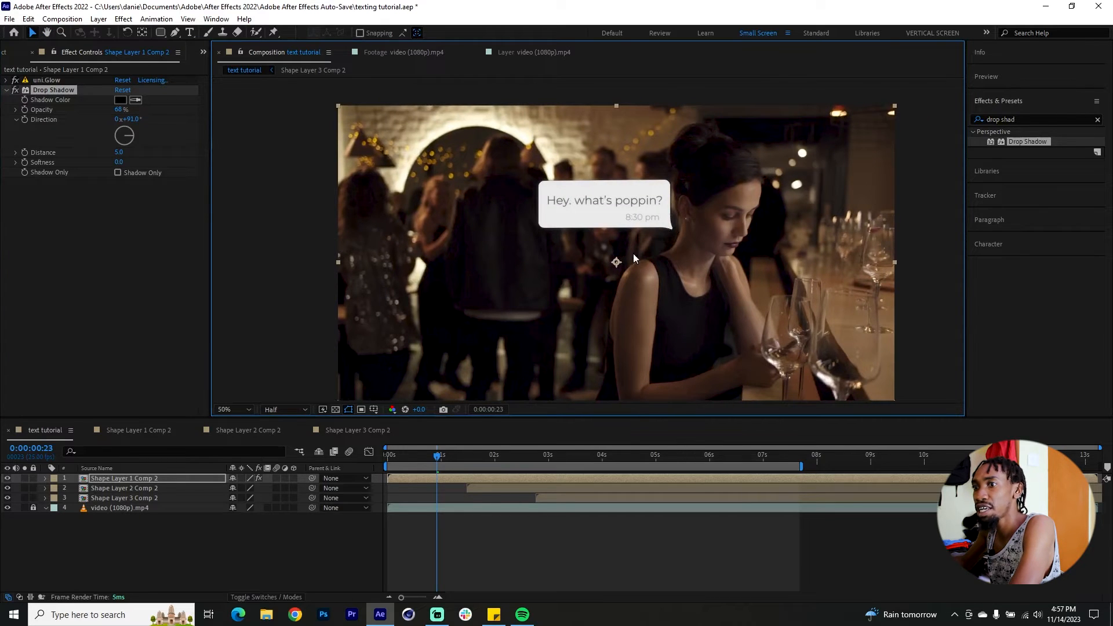
left_click(304, 410)
left_click(291, 432)
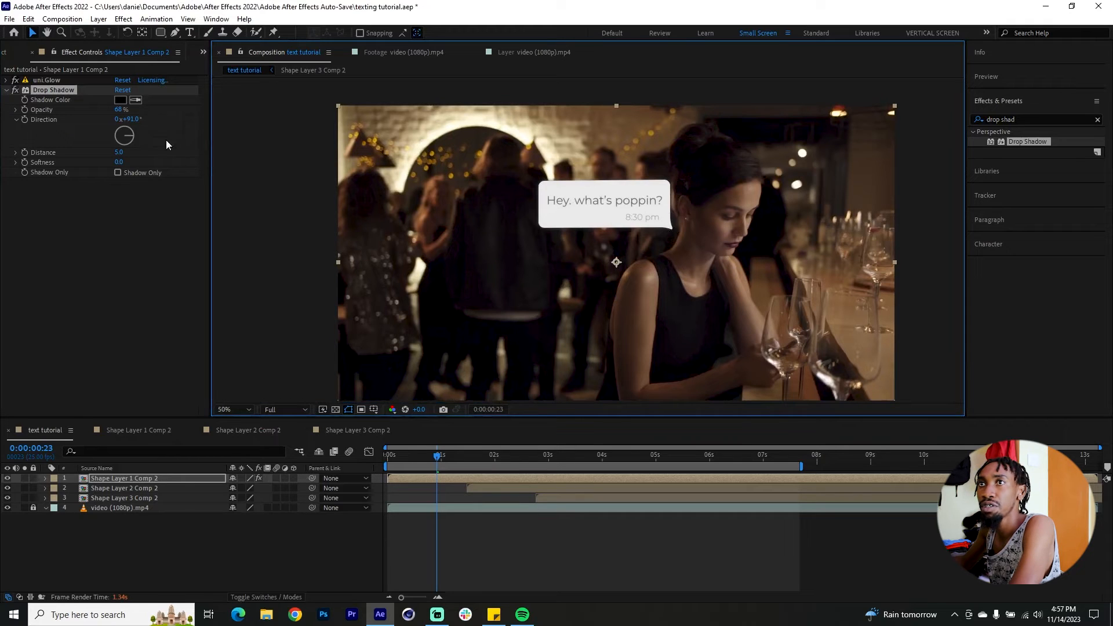
Set Drop Shadow on Shape Layer 1 Comp 2 to 72% Opacity with a Direction of 77°.
left_click_drag(117, 109, 125, 110)
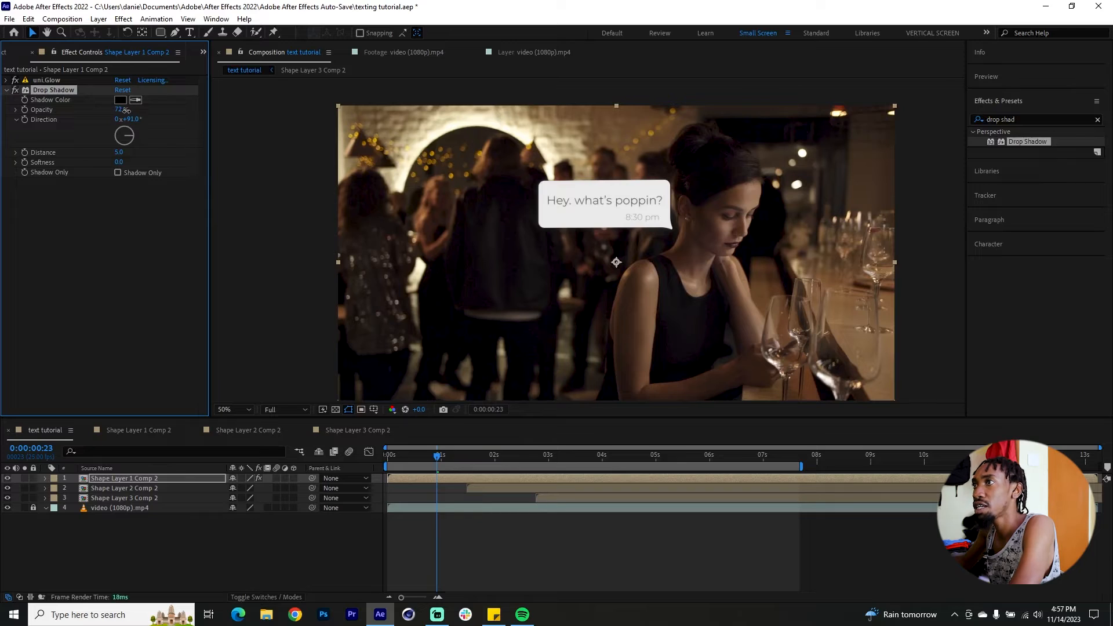
mouse_move(132, 133)
left_mouse_down()
mouse_move(114, 120)
mouse_move(141, 137)
left_mouse_up()
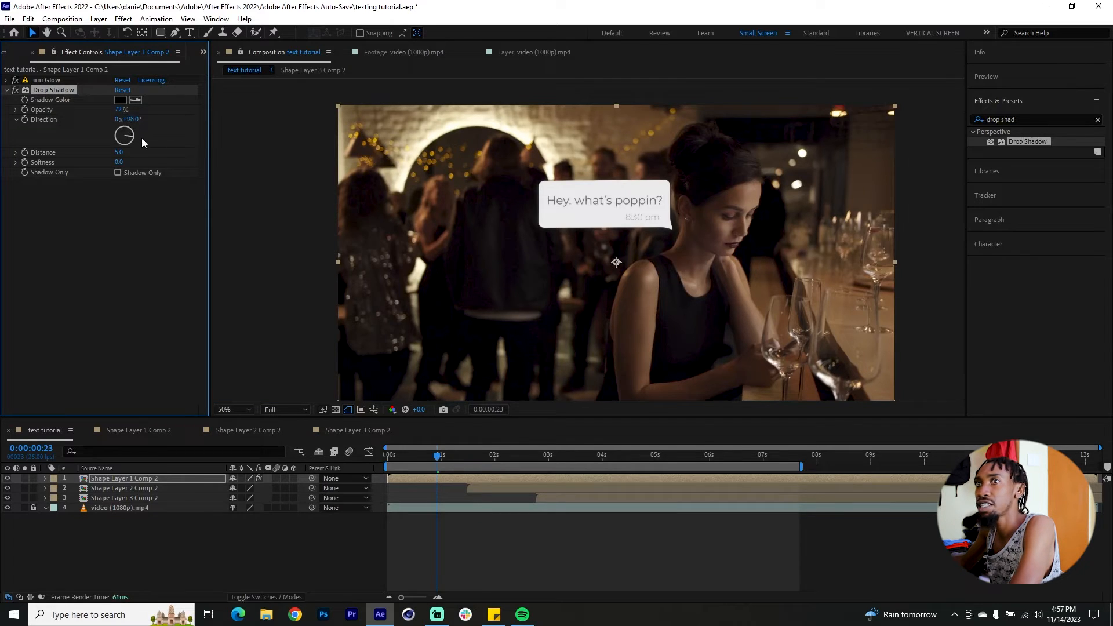
left_click(6, 90)
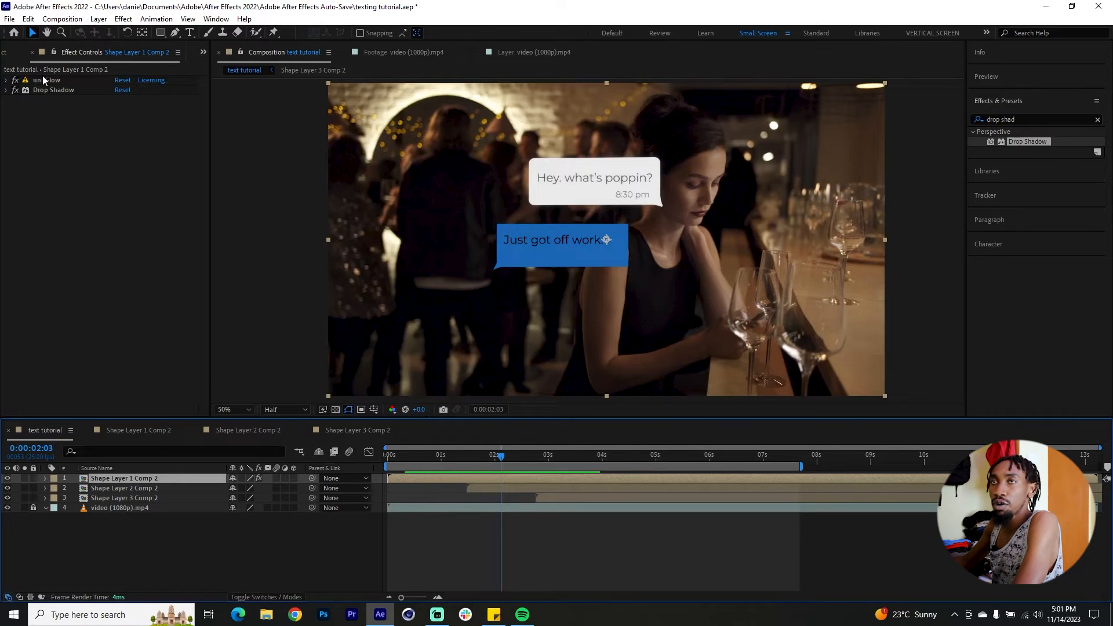
Copy uni.Glow and Drop Shadow together from Shape Layer 1 Comp 2 onto Shape Layer 3 Comp 2.
left_click(46, 80)
left_click(50, 90, "shift")
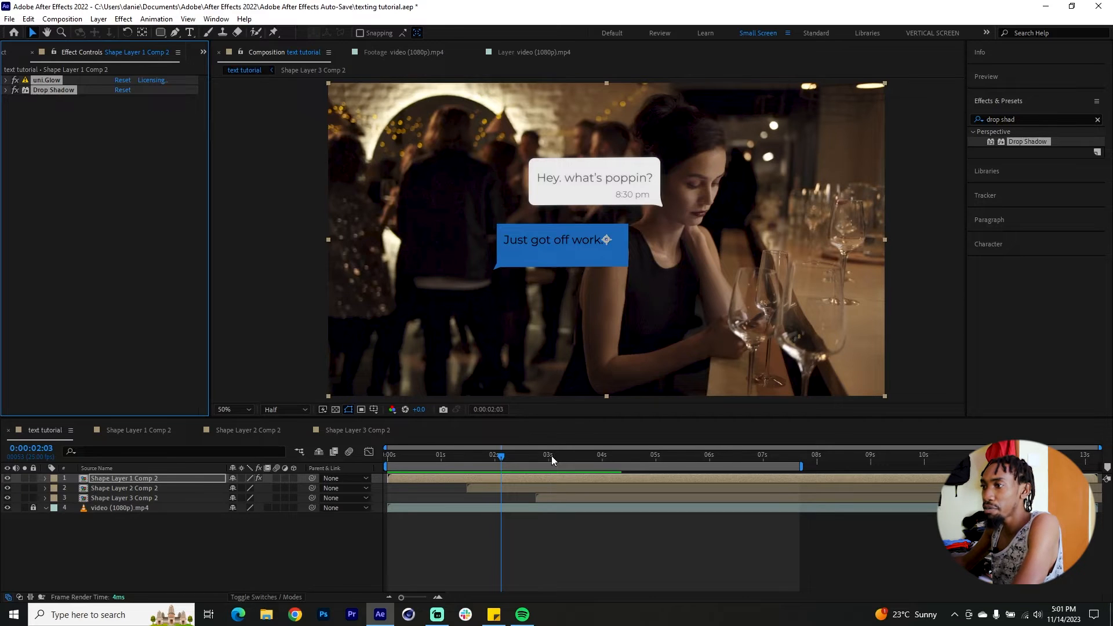
left_click_drag(551, 460, 566, 483)
left_click(572, 499)
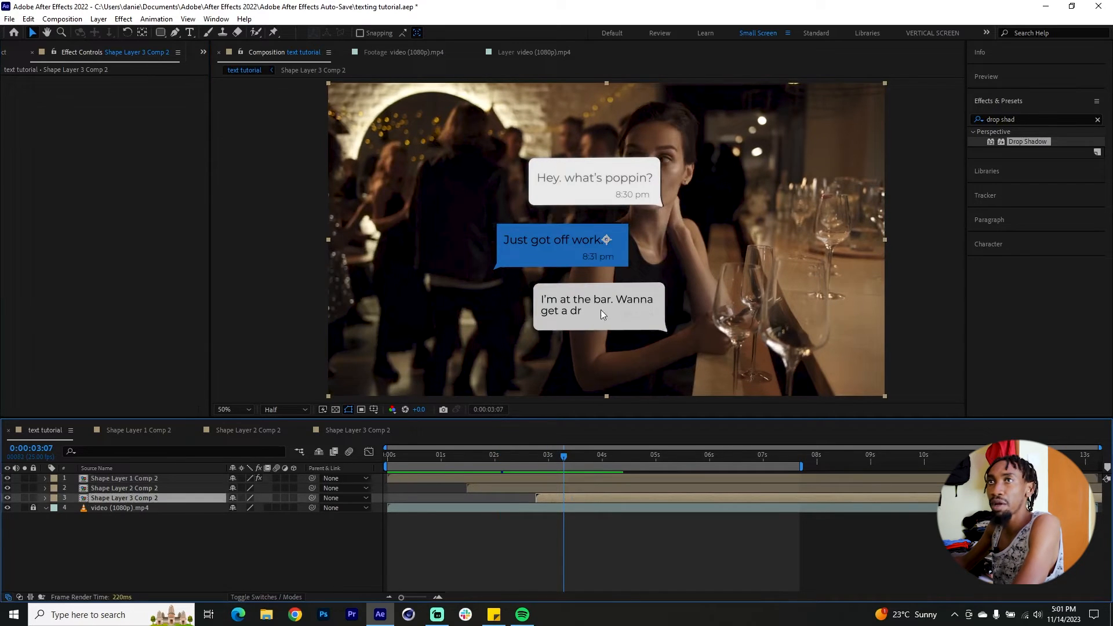
left_click(92, 146)
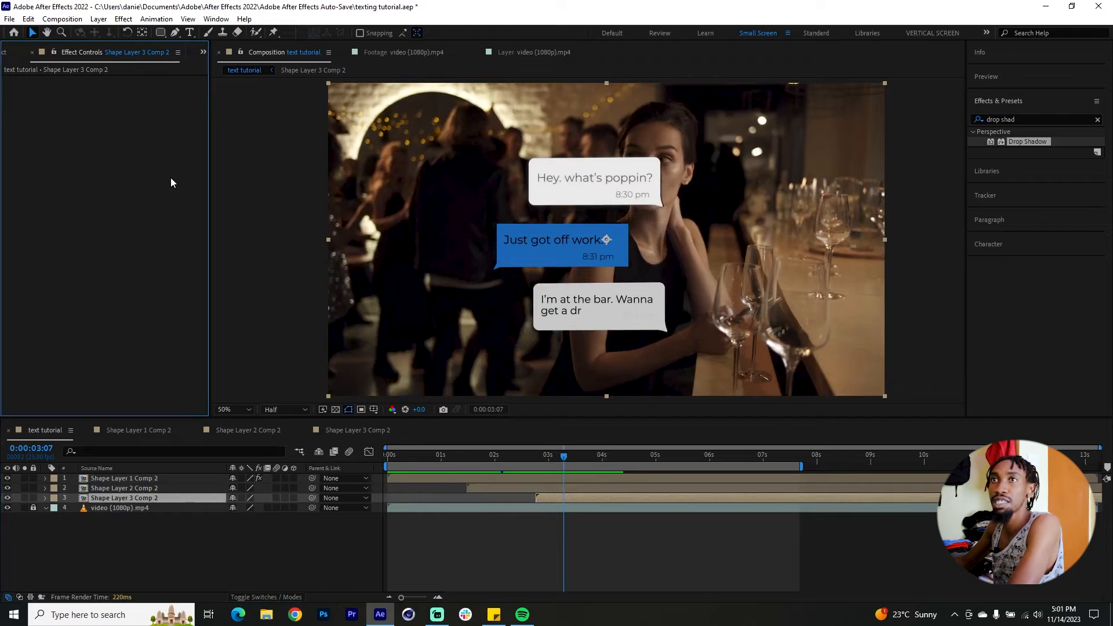
key("ctrl+v")
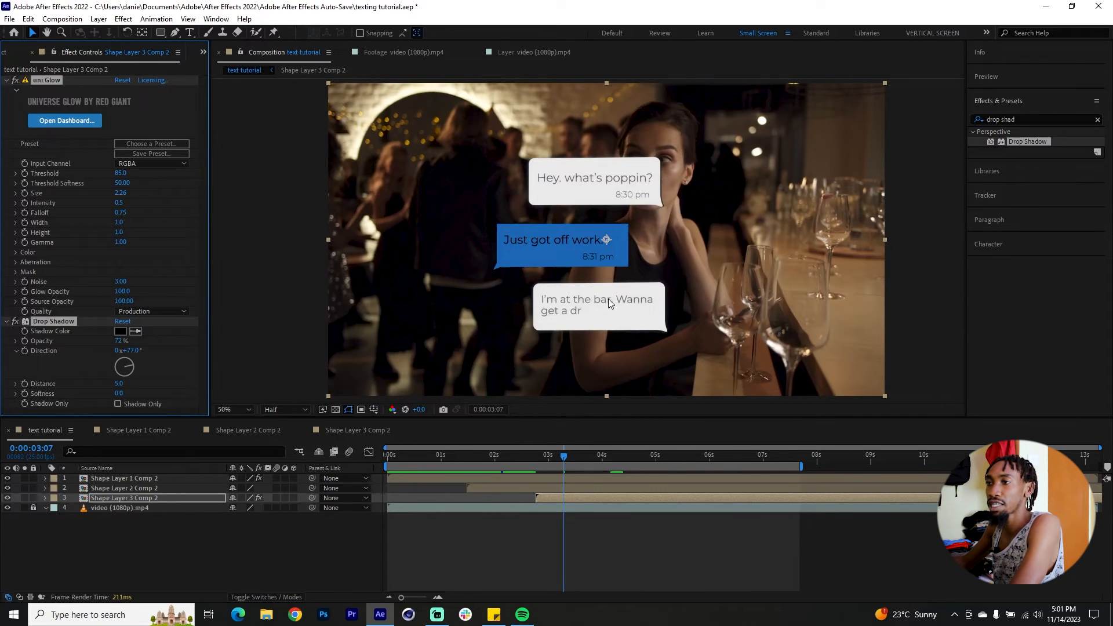
Paste the copied uni.Glow and Drop Shadow effects onto Shape Layer 2 Comp 2.
left_click(512, 486)
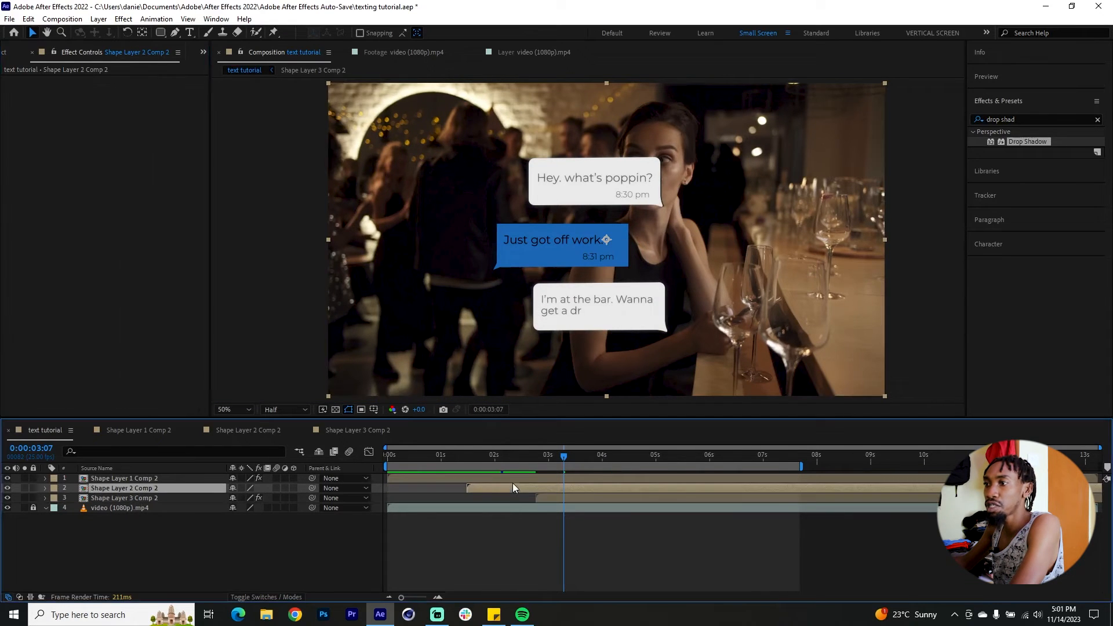
left_click(494, 457)
left_click(81, 127)
key("ctrl+v")
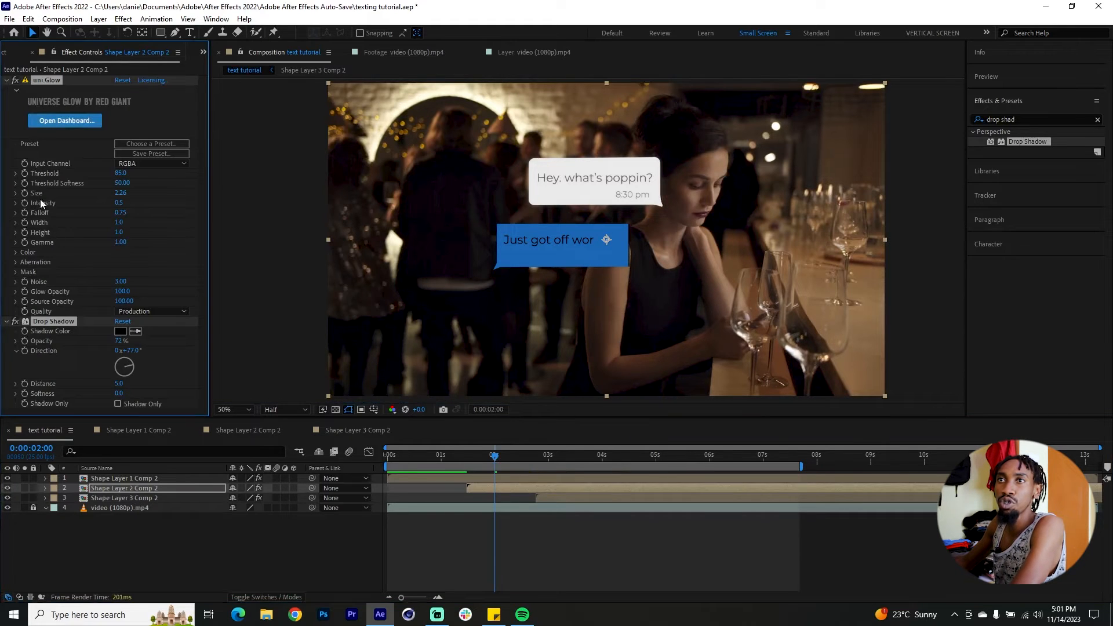
Set uni.Glow's Threshold to 75.9 and Intensity to 0.8 on Shape Layer 2 Comp 2, comparing with the effect switched off.
left_click(16, 173)
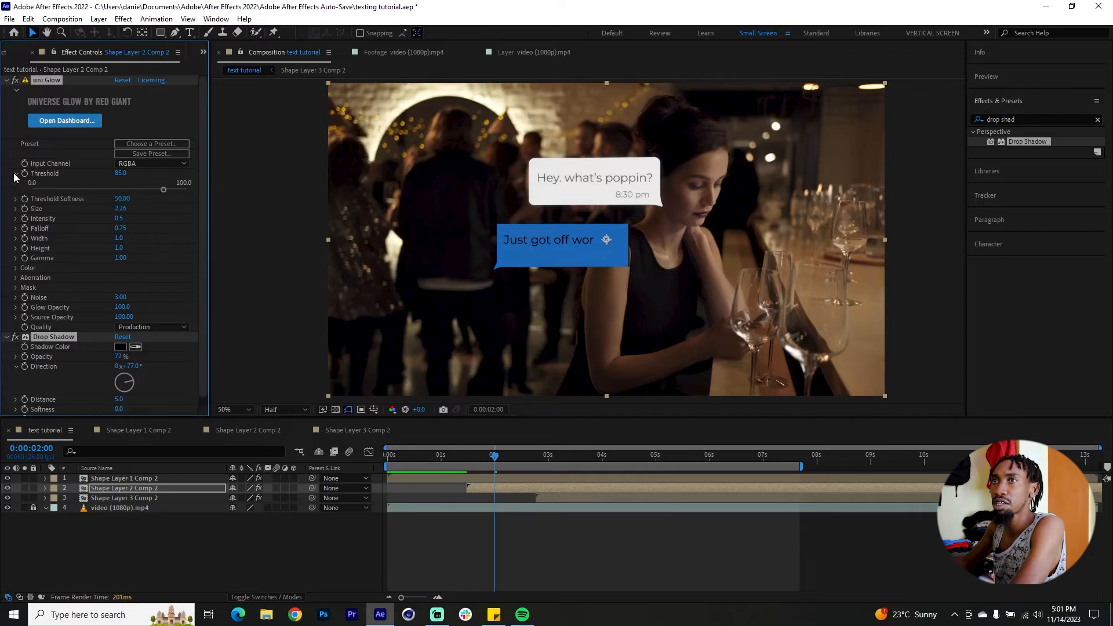
left_click(16, 218)
left_click_drag(163, 192, 149, 189)
left_click(47, 236)
left_click(15, 80)
left_click(14, 80)
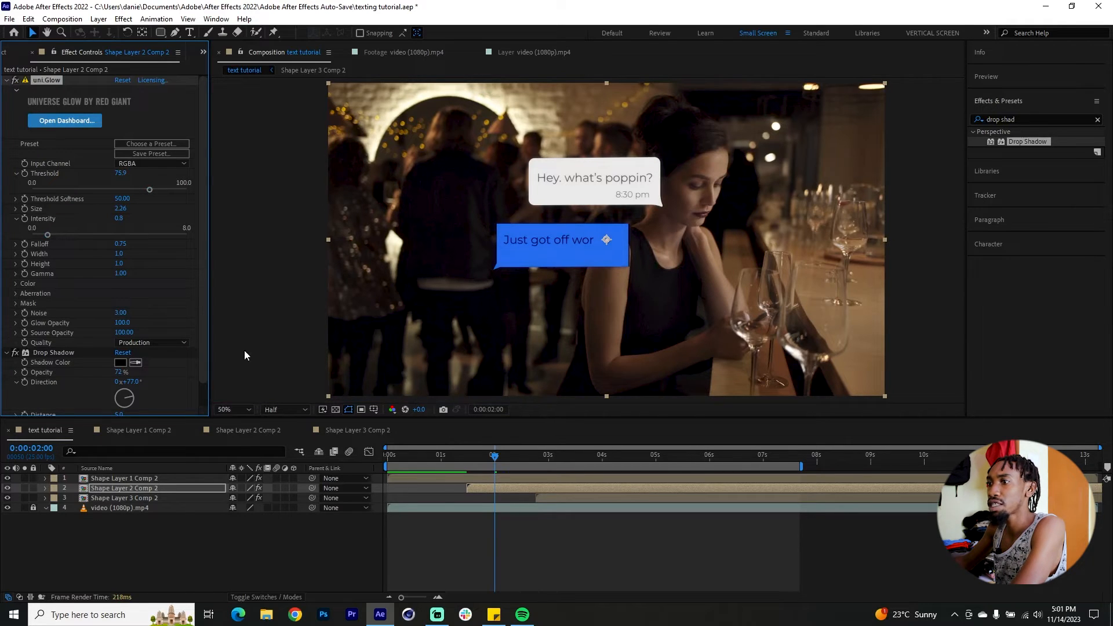
Play back the text tutorial composition from the start to review the styled speech bubbles.
left_click_drag(496, 458, 518, 456)
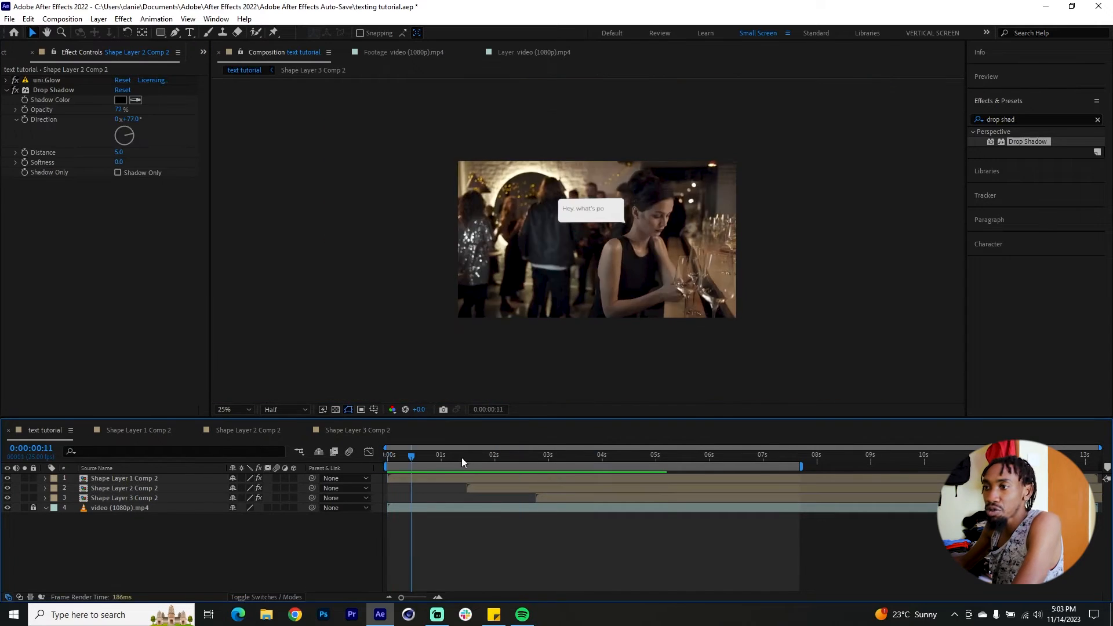
left_click_drag(464, 458, 339, 460)
key("space")
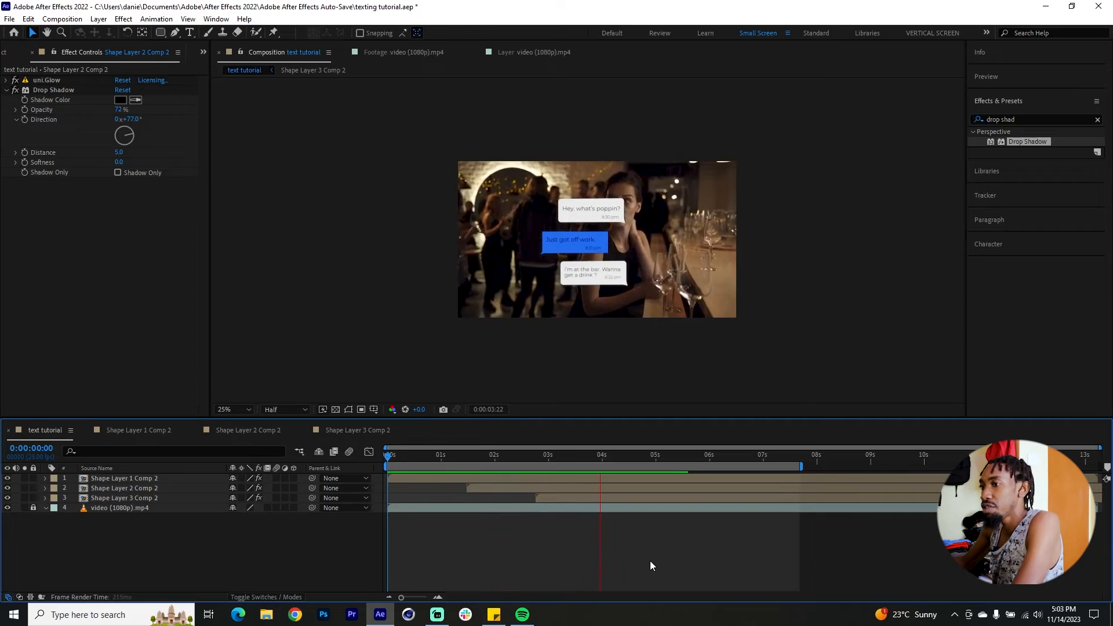
left_click(432, 478)
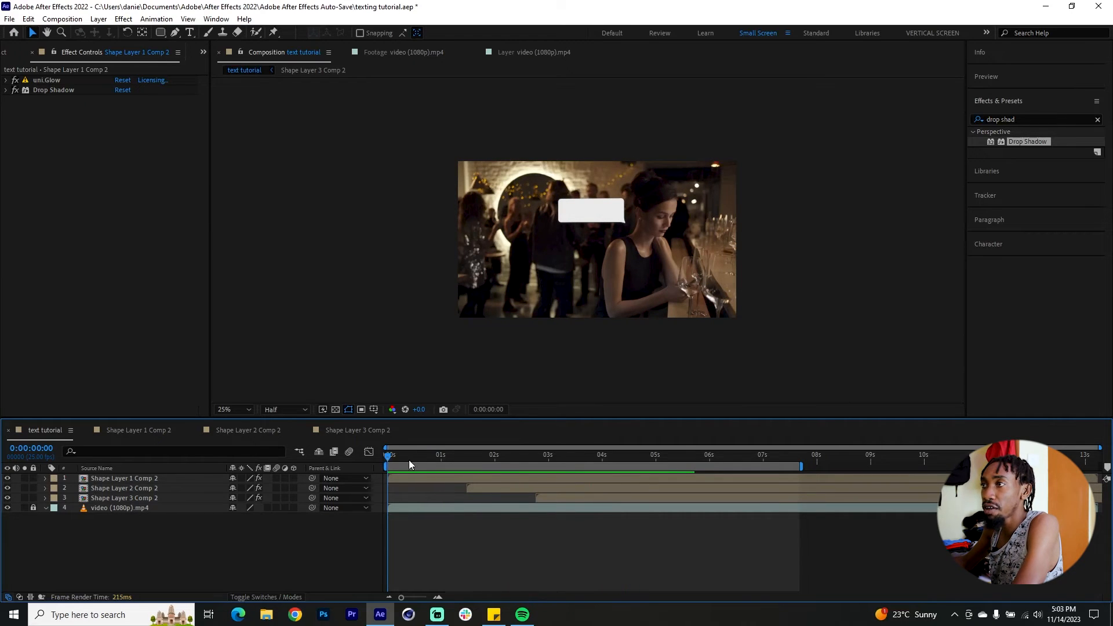
key("space")
key("space")
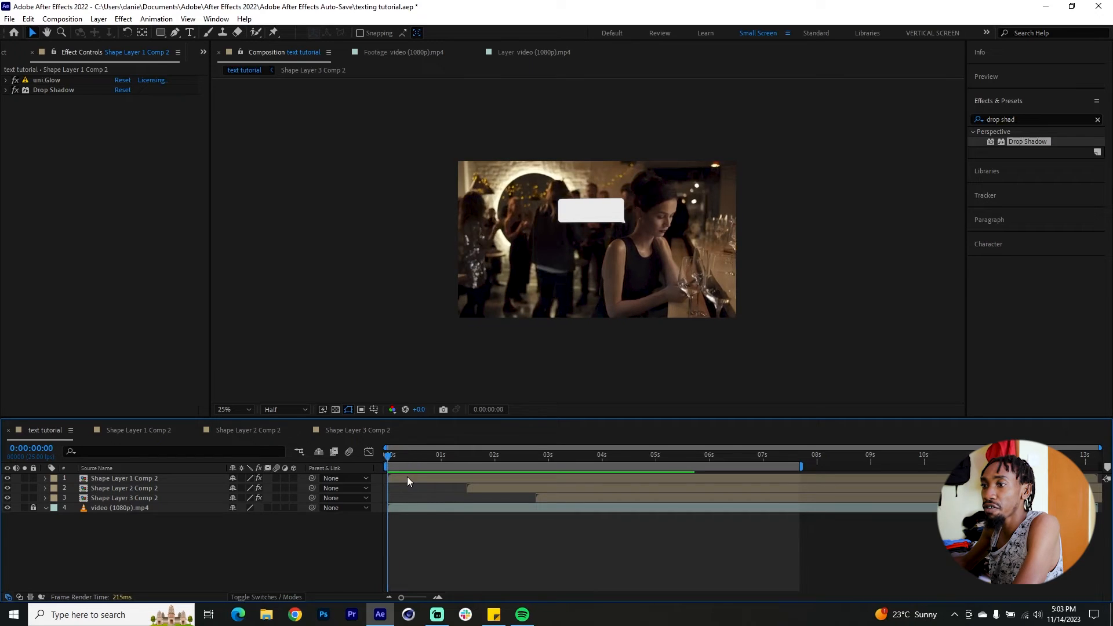
Reveal the Scale of Shape Layer 1 Comp 2 and move its anchor point to the tip of the white bubble's tail.
left_click(407, 476)
key("s")
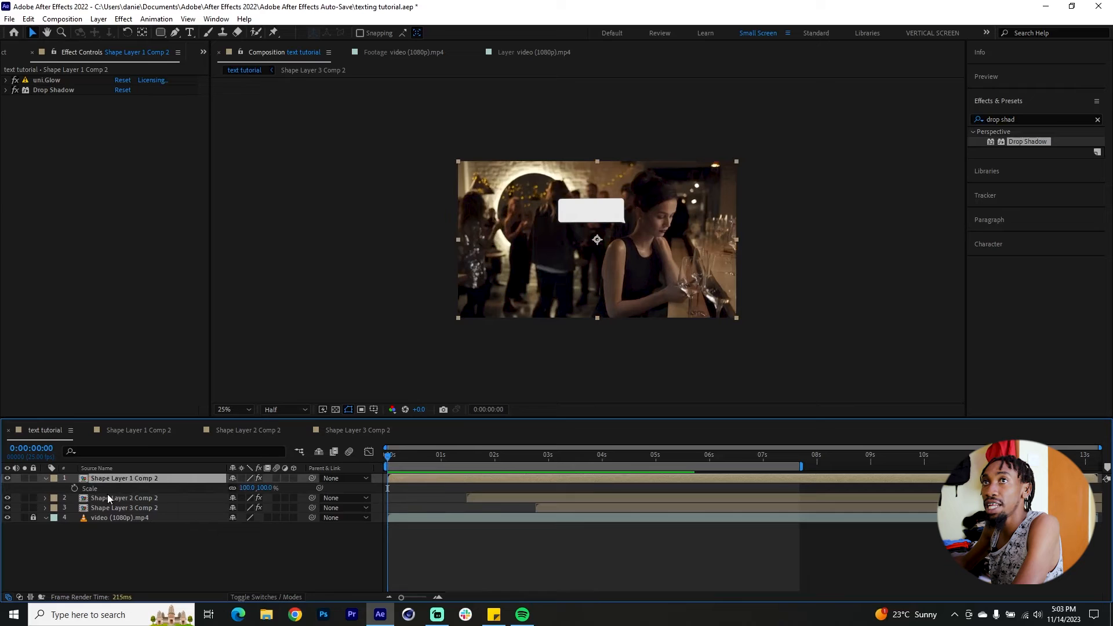
left_click(141, 33)
scroll(673, 245, "up", 1)
left_click_drag(652, 239, 626, 232)
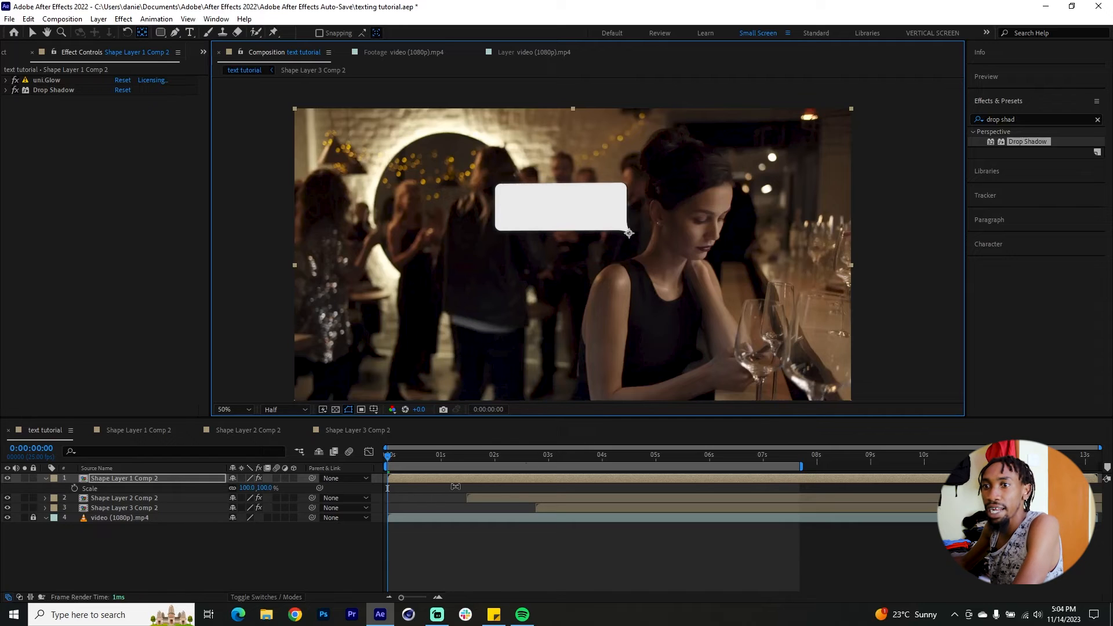
Keyframe the Scale of Shape Layer 1 Comp 2 from 5% at 0:00:00:00 to 100% a few frames on, and preview it.
left_click(75, 489)
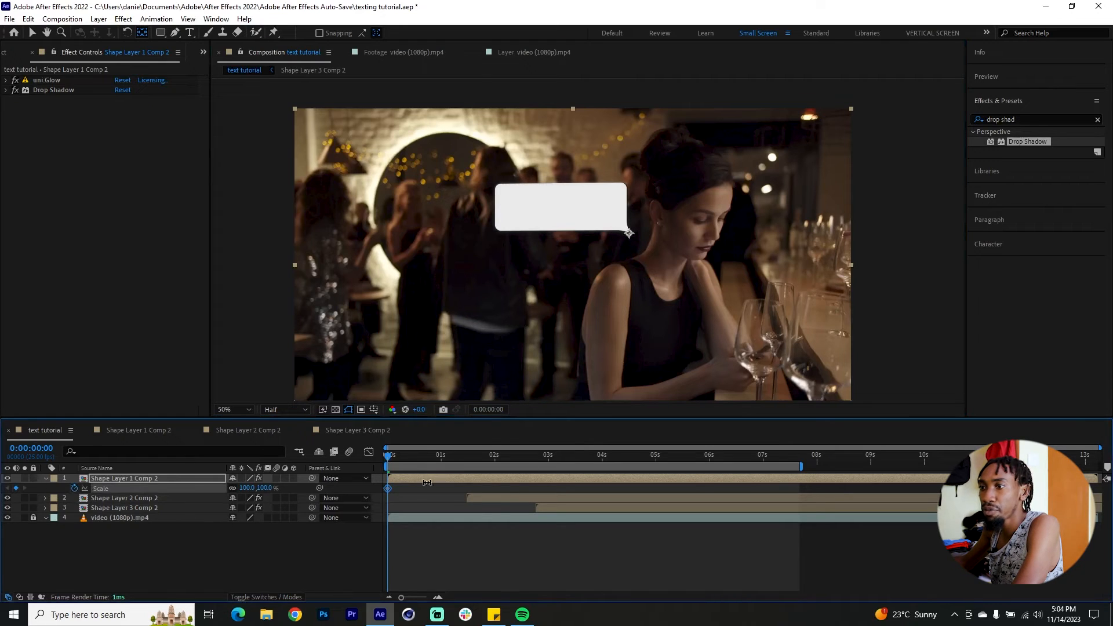
left_click_drag(395, 488, 398, 488)
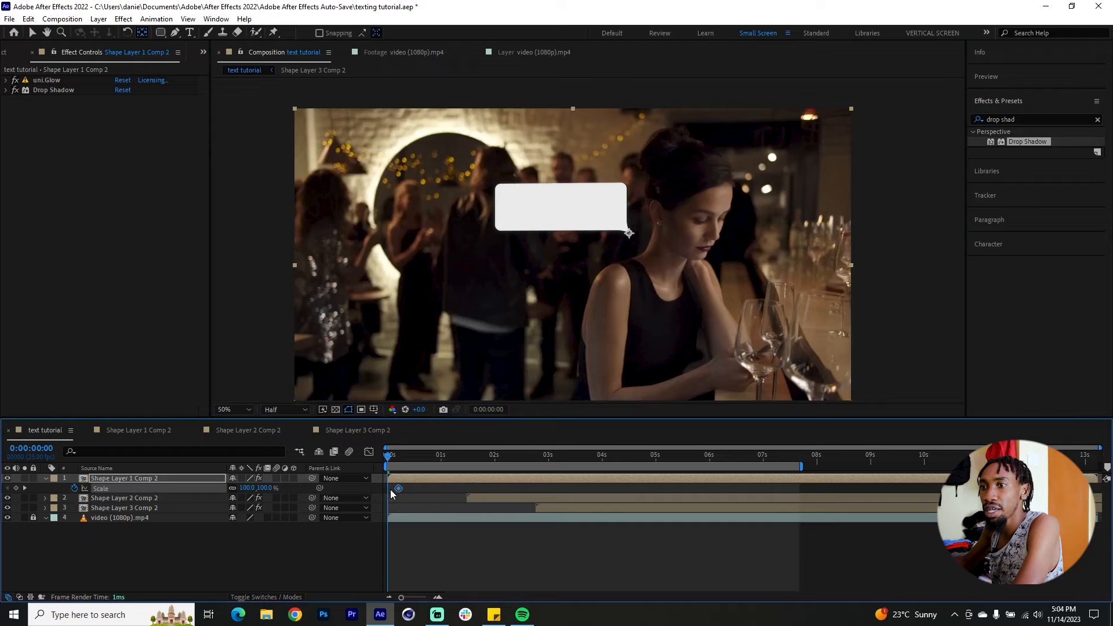
left_click(252, 488)
type("5")
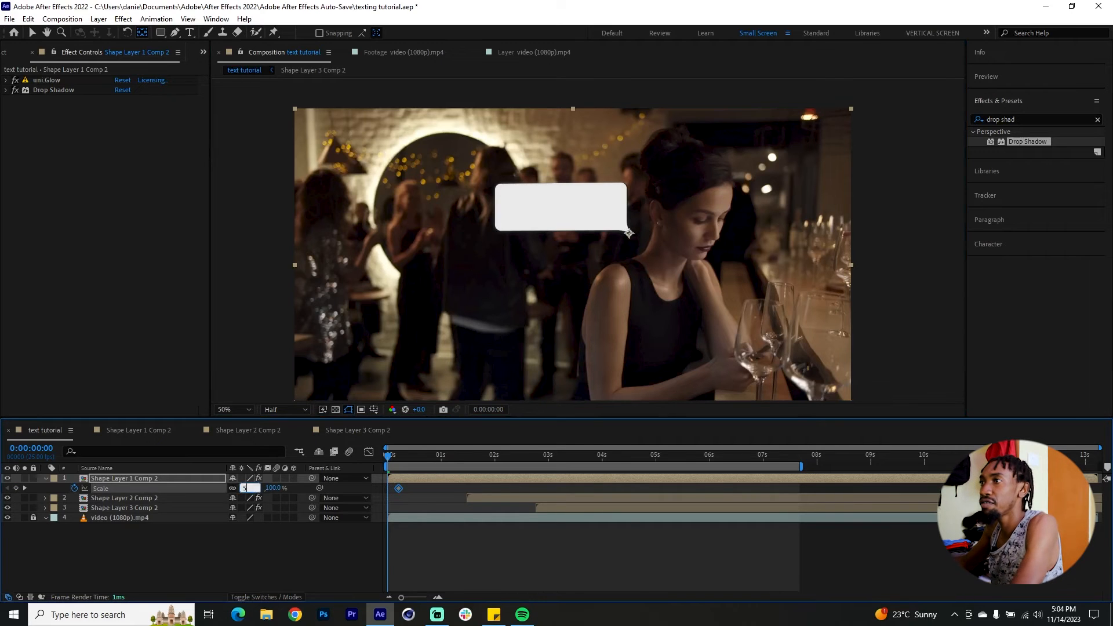
key("Return")
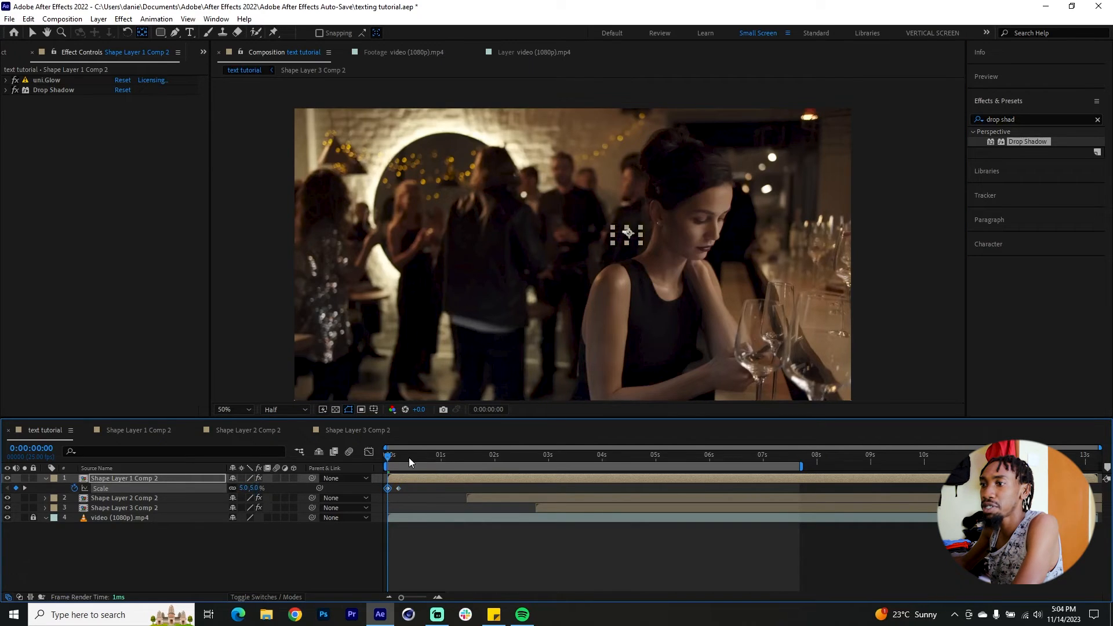
key("space")
key("space")
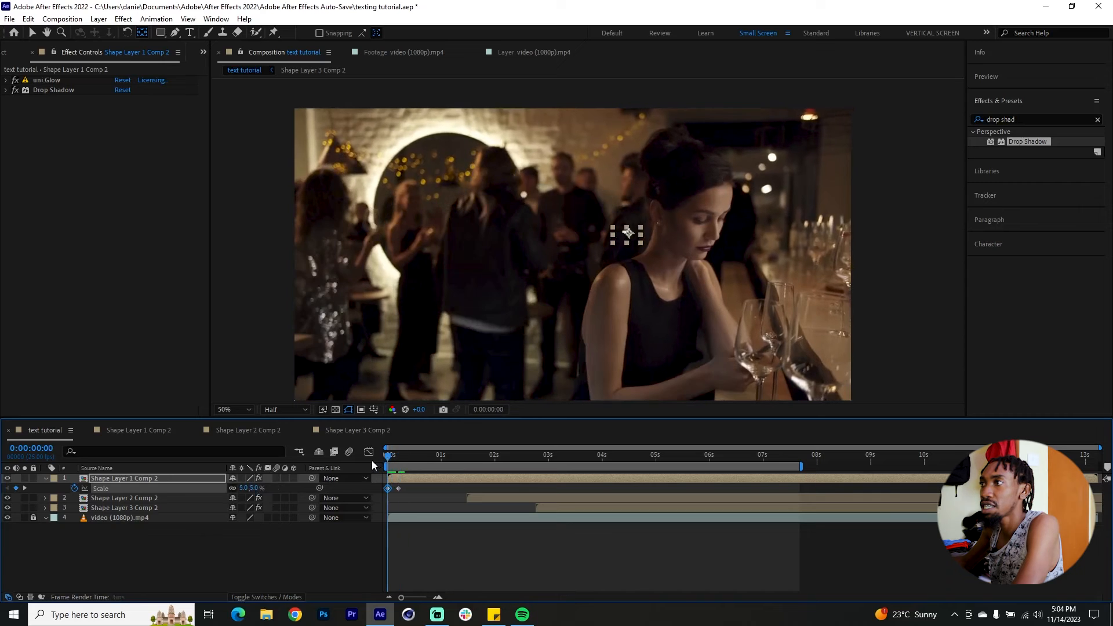
Apply Easy Ease to both Scale keyframes of Shape Layer 1 Comp 2 and nudge the second one slightly further along the timeline.
left_click_drag(381, 462, 384, 486)
right_click(397, 488)
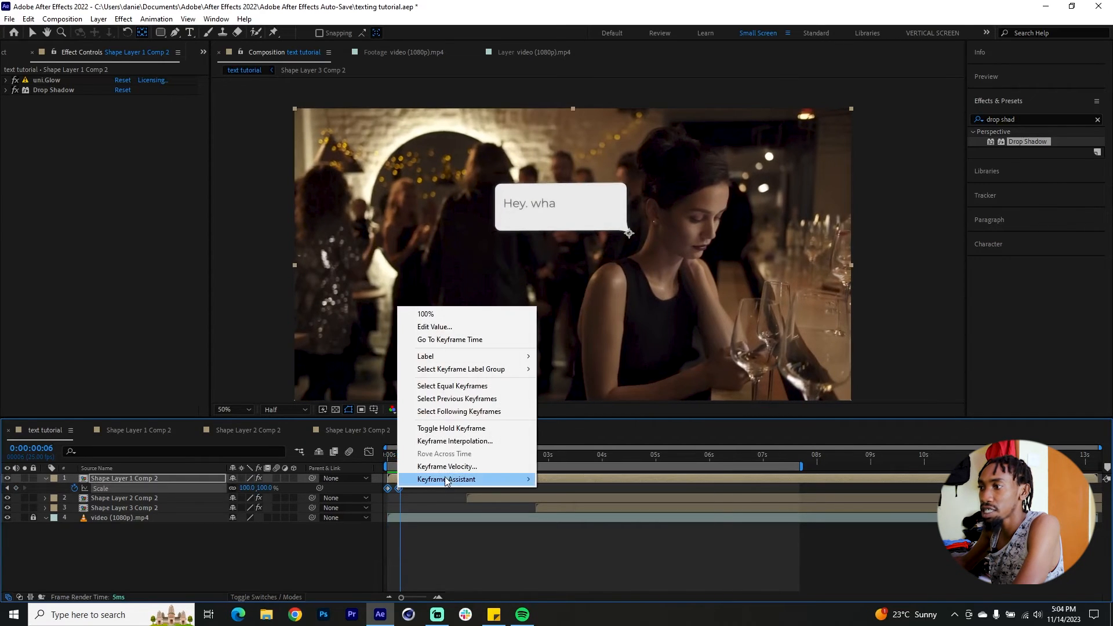
mouse_move(444, 479)
left_click(571, 517)
left_click(406, 489)
left_click(400, 488)
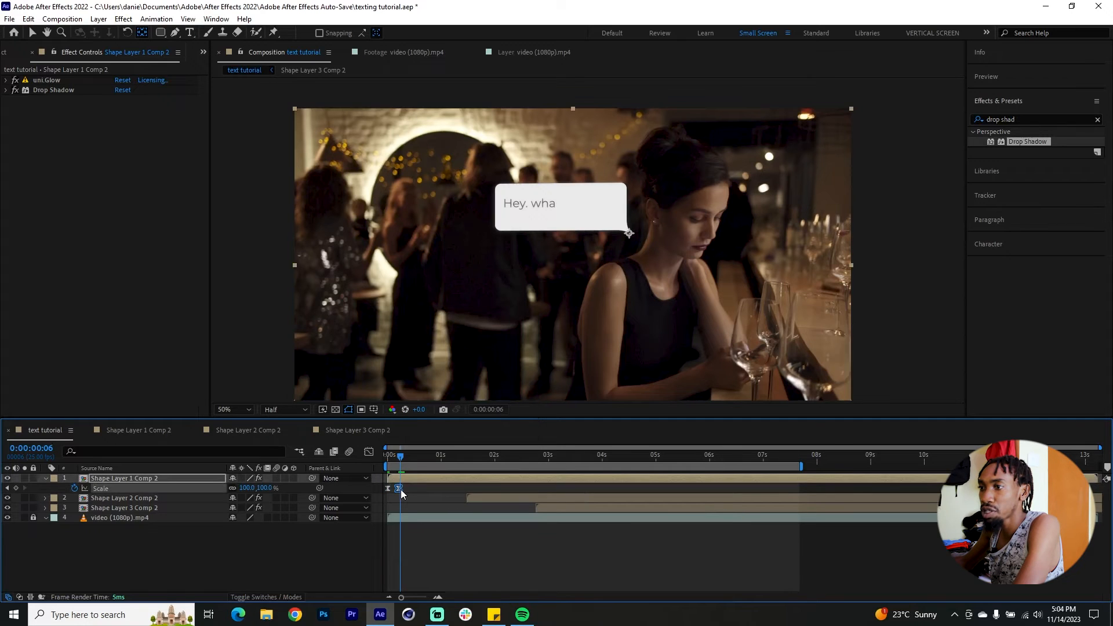
At 0:00:01:12, reveal the Scale of Shape Layer 2 Comp 2 and move its anchor point to the tip of the blue bubble's tail.
left_click(391, 461)
left_click_drag(391, 461, 464, 467)
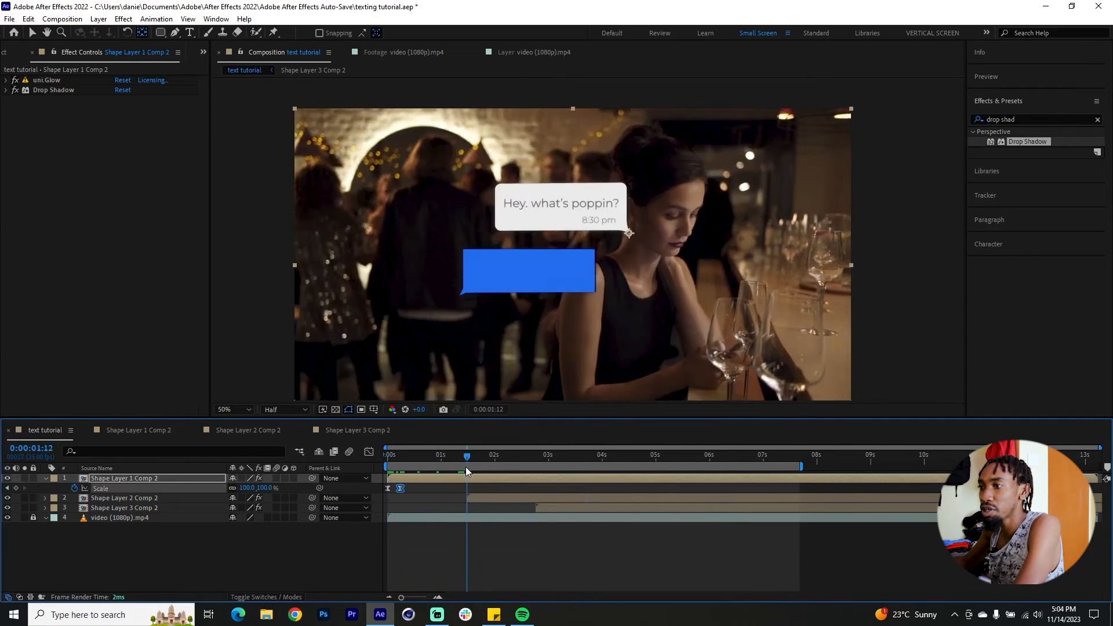
left_click(483, 499)
key("s")
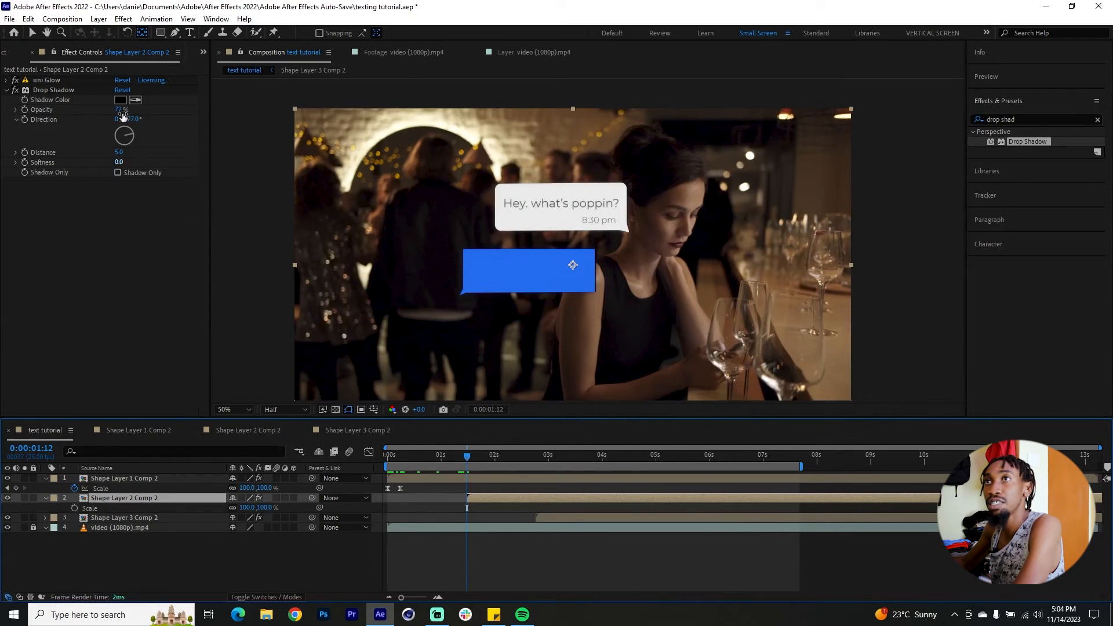
left_click(145, 34)
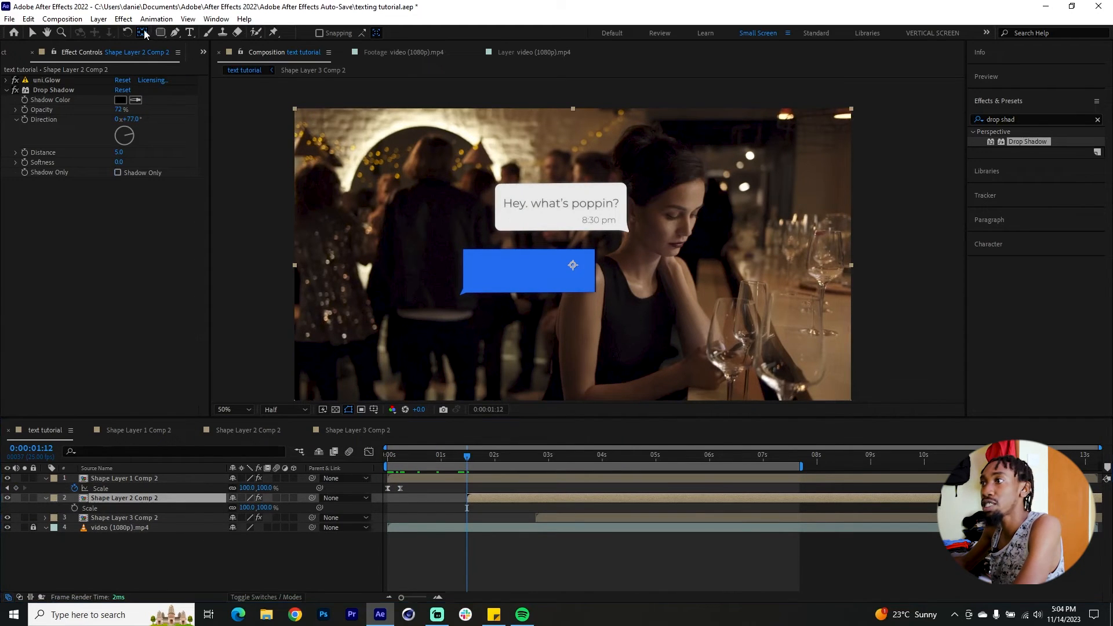
left_click(574, 267)
key("ctrl+alt+Home")
left_click_drag(469, 294, 461, 294)
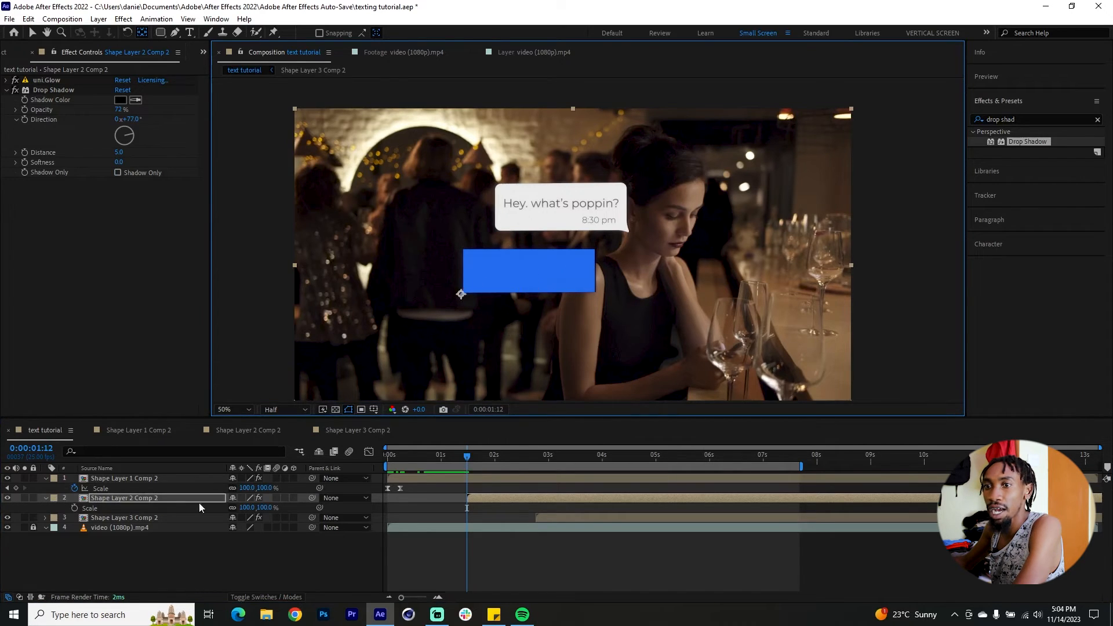
Keyframe the Scale of Shape Layer 2 Comp 2 from 5% at 0:00:01:12 to 100% a few frames on, and go to Shape Layer 3 Comp 2's start.
left_click(74, 508)
left_click_drag(463, 510, 477, 511)
left_click(243, 507)
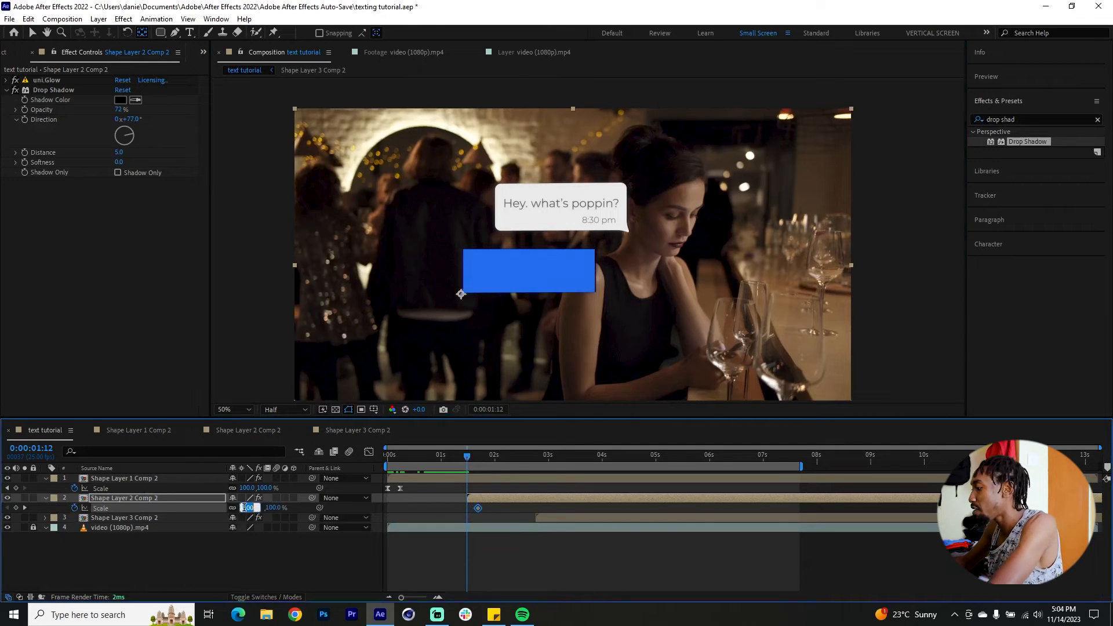
type("5")
key("Return")
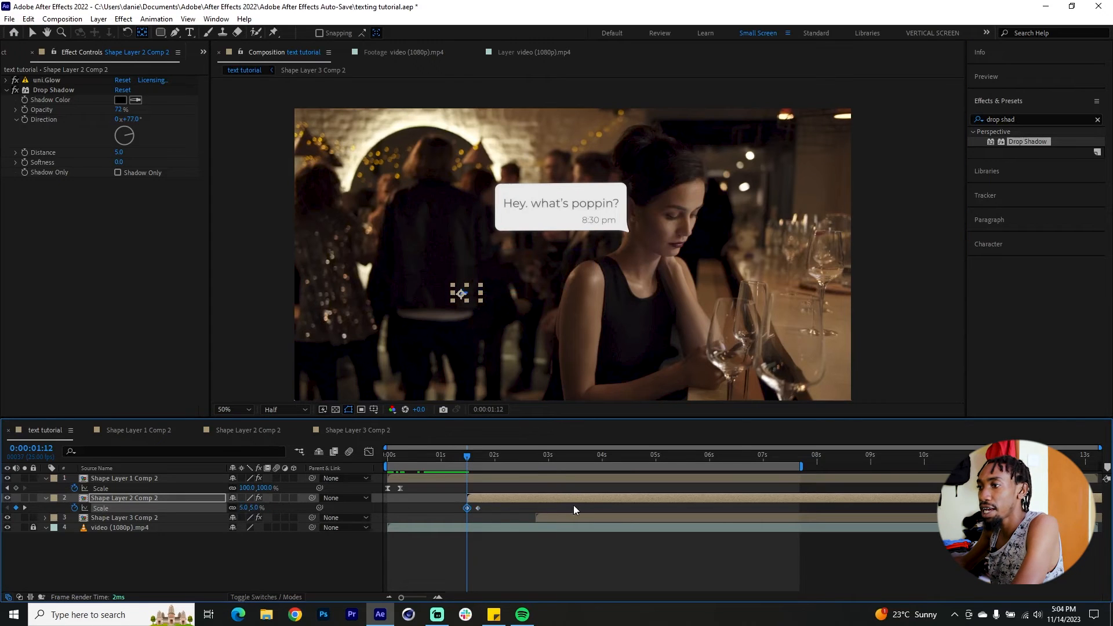
left_click_drag(527, 458, 537, 460)
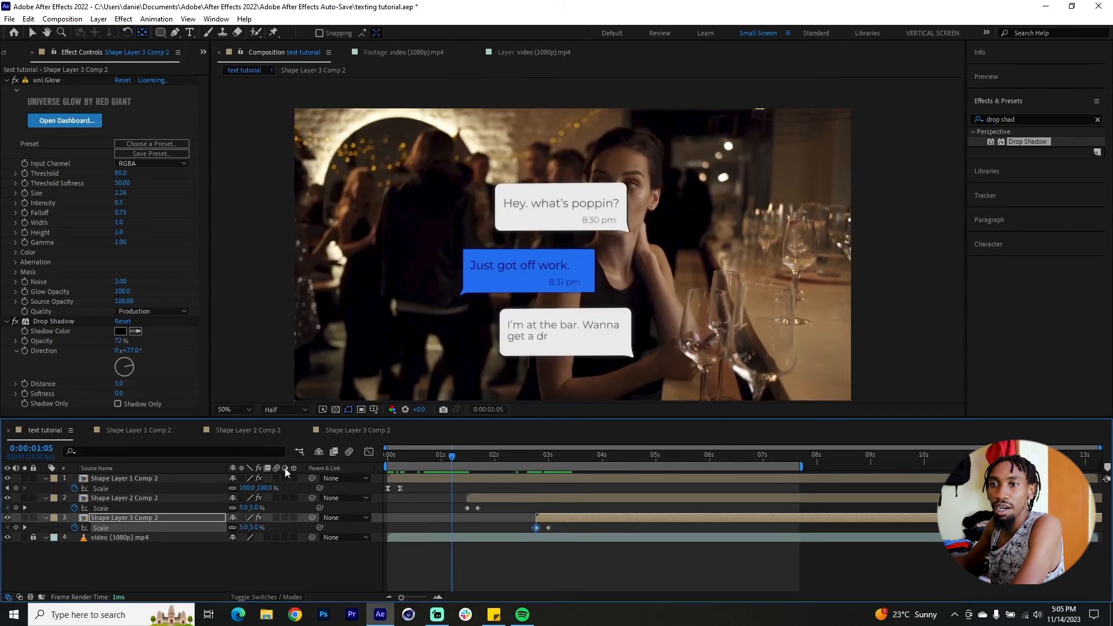
Collapse the properties of the three speech bubble layers and return to the start of the timeline.
left_click(45, 478)
left_click(44, 488)
left_click(46, 498)
key("Home")
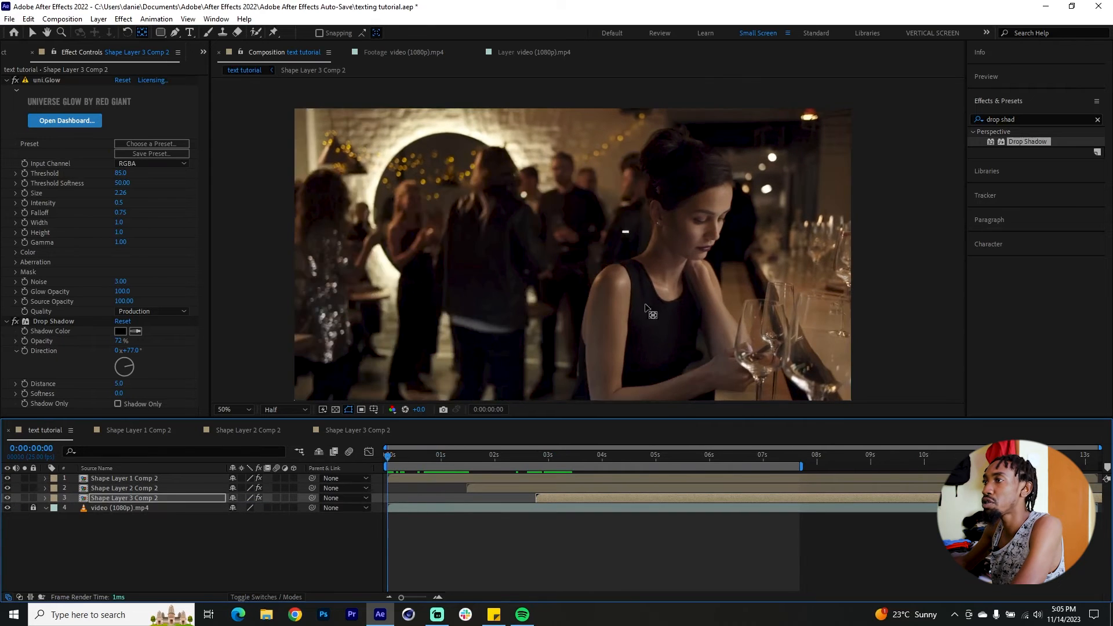
Unlock the video (1080p).mp4 layer and select it with the Selection tool.
scroll(559, 272, "down", 2)
key("v")
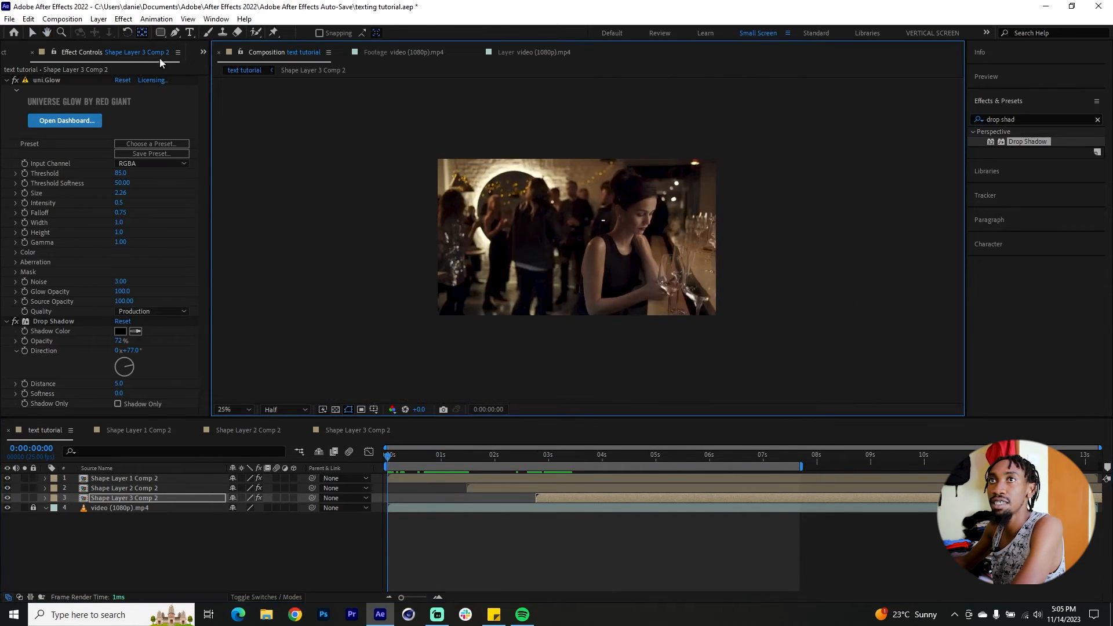
left_click(33, 508)
left_click(124, 508)
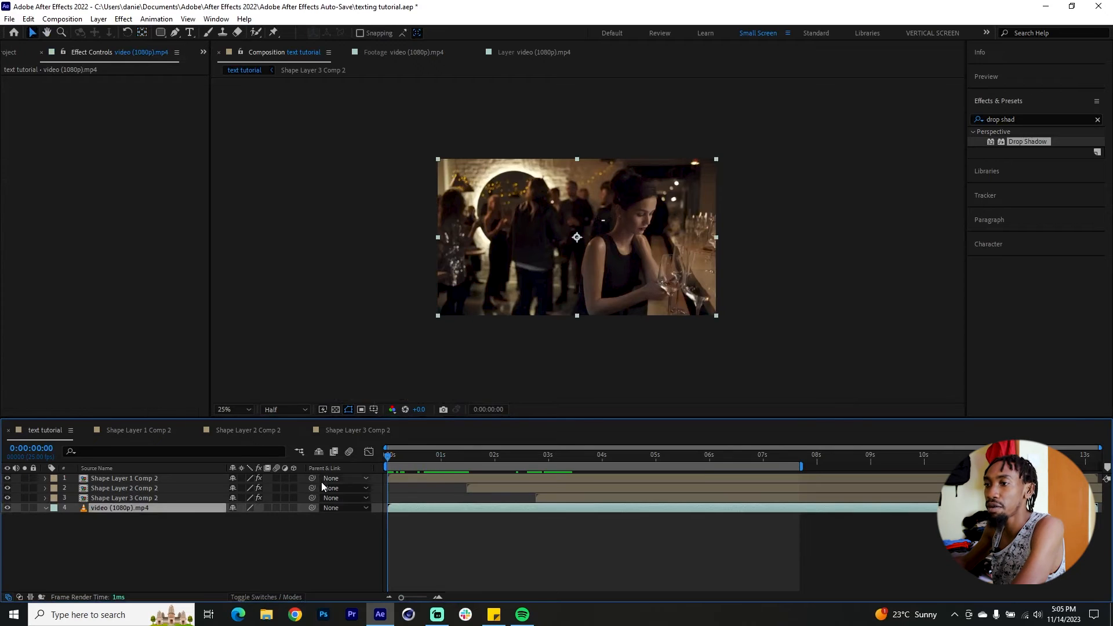
Bring up the Tracker and start a Track Motion on the video (1080p).mp4 layer.
left_click(208, 20)
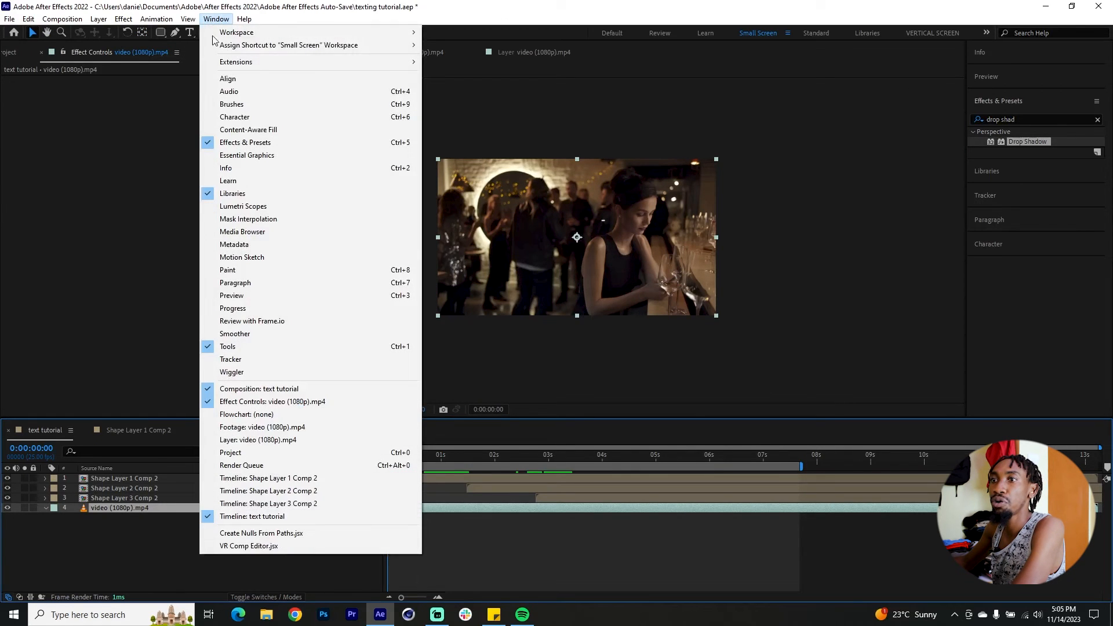
left_click(246, 360)
left_click(994, 151)
left_click(1011, 150)
left_click(201, 510)
left_click(998, 186)
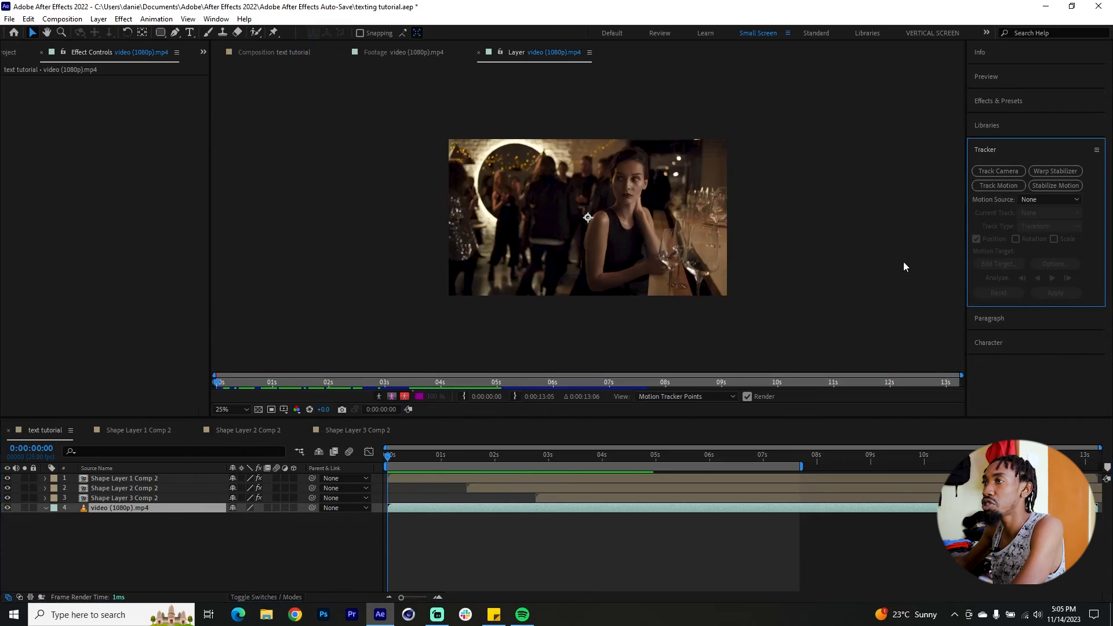
Place Track Point 1 on the woman's face and analyze the motion forward through the video.
scroll(649, 239, "up", 2)
left_click_drag(652, 237, 626, 214)
mouse_move(491, 252)
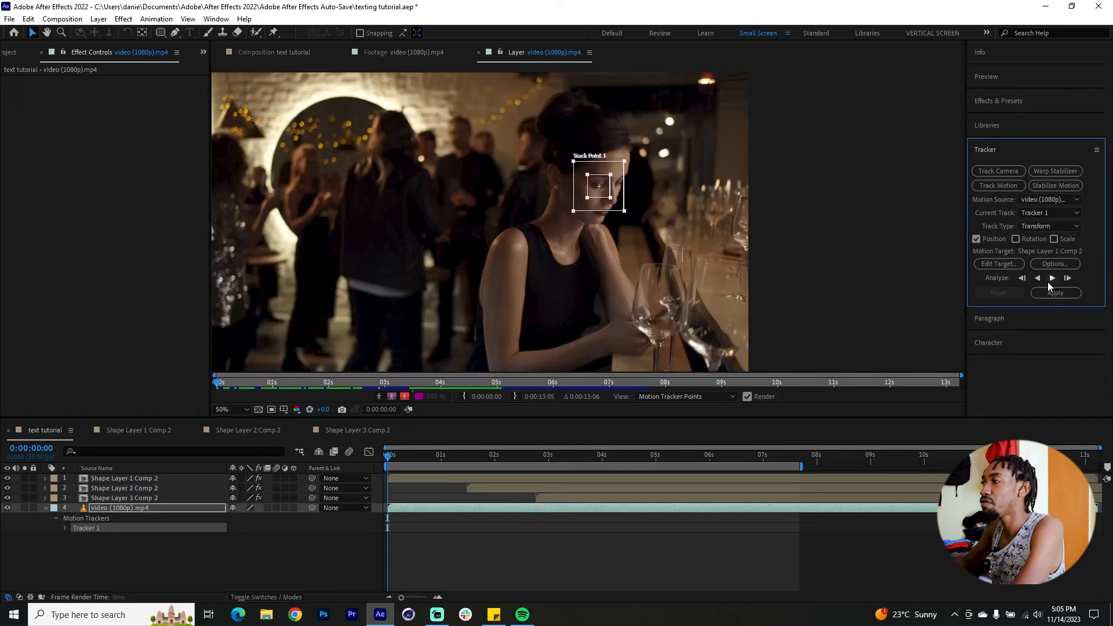
left_click(1052, 278)
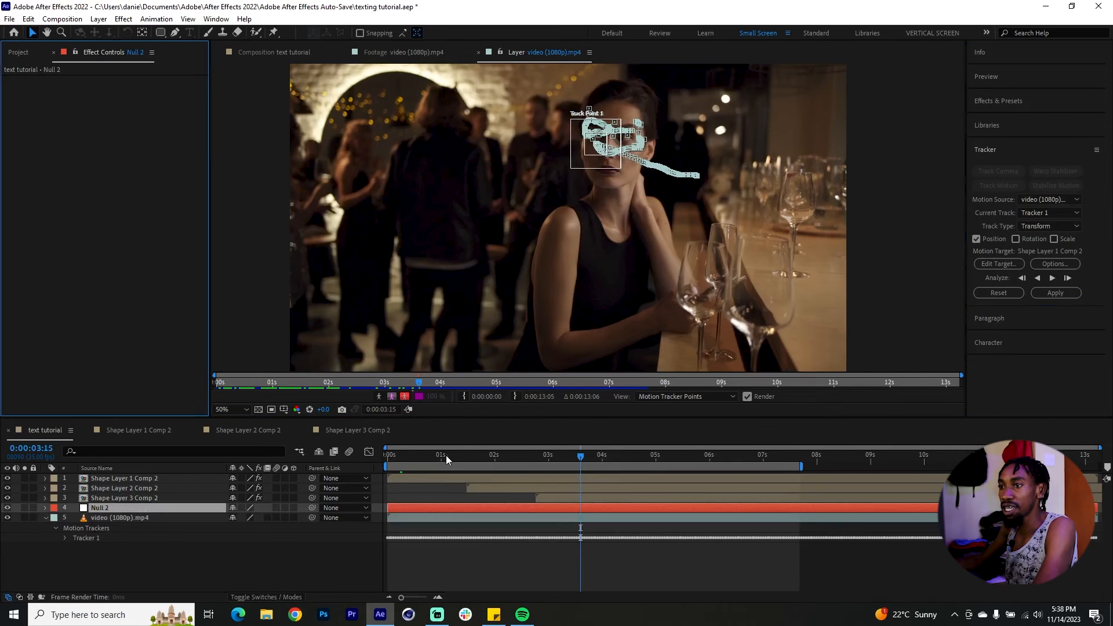
Set the track's motion target to the Null 2 layer and apply the tracking data in X and Y.
left_click_drag(446, 454, 553, 472)
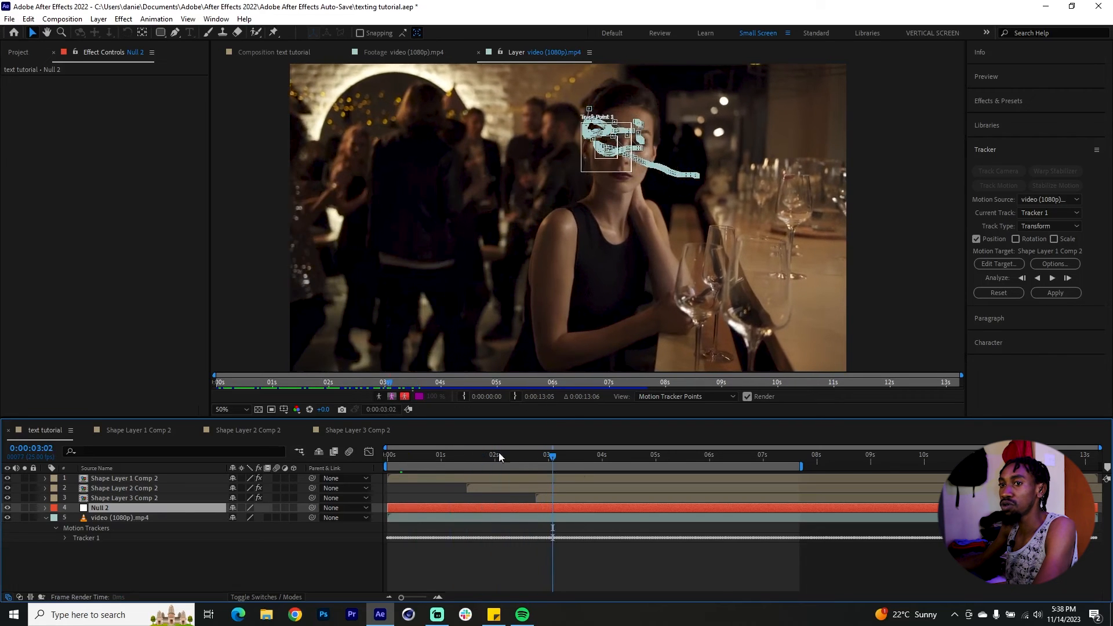
left_click(999, 263)
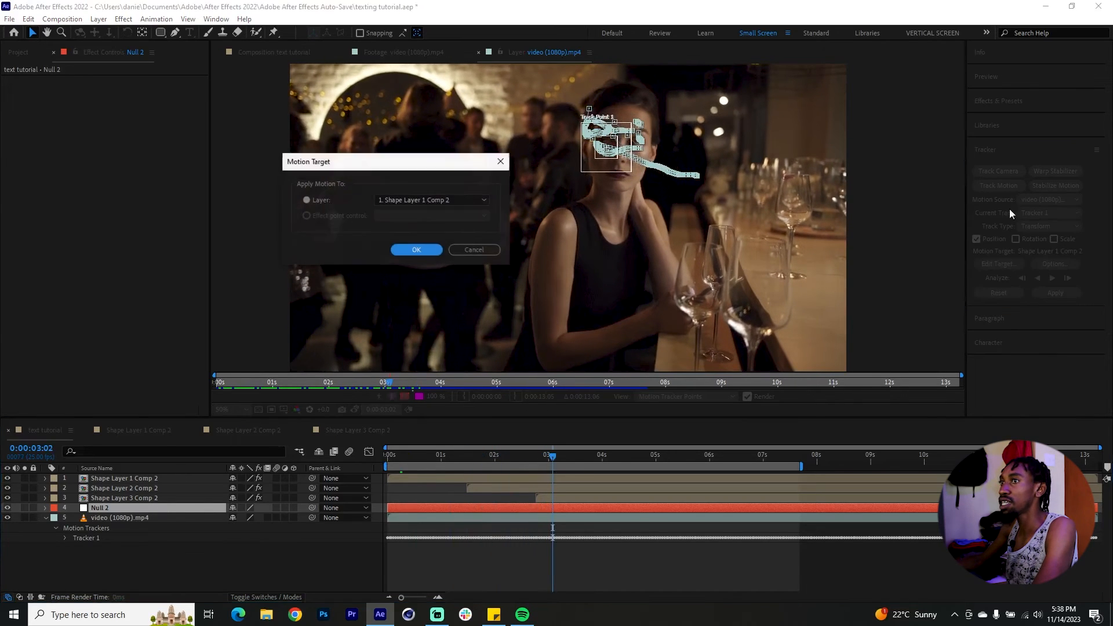
left_click(402, 200)
left_click(410, 250)
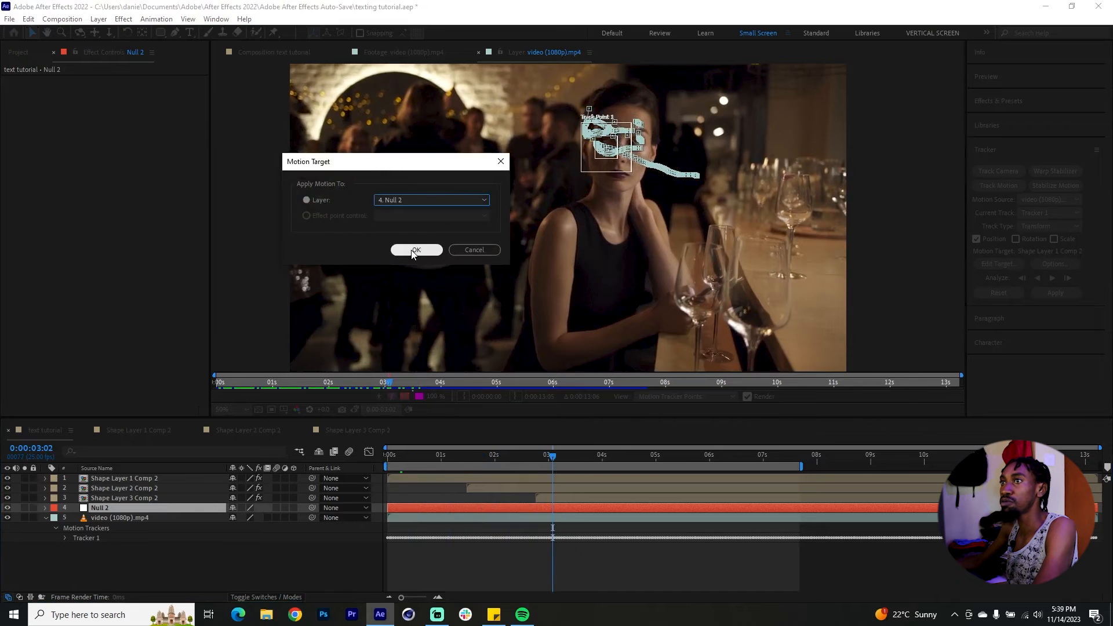
left_click(419, 250)
left_click(1055, 293)
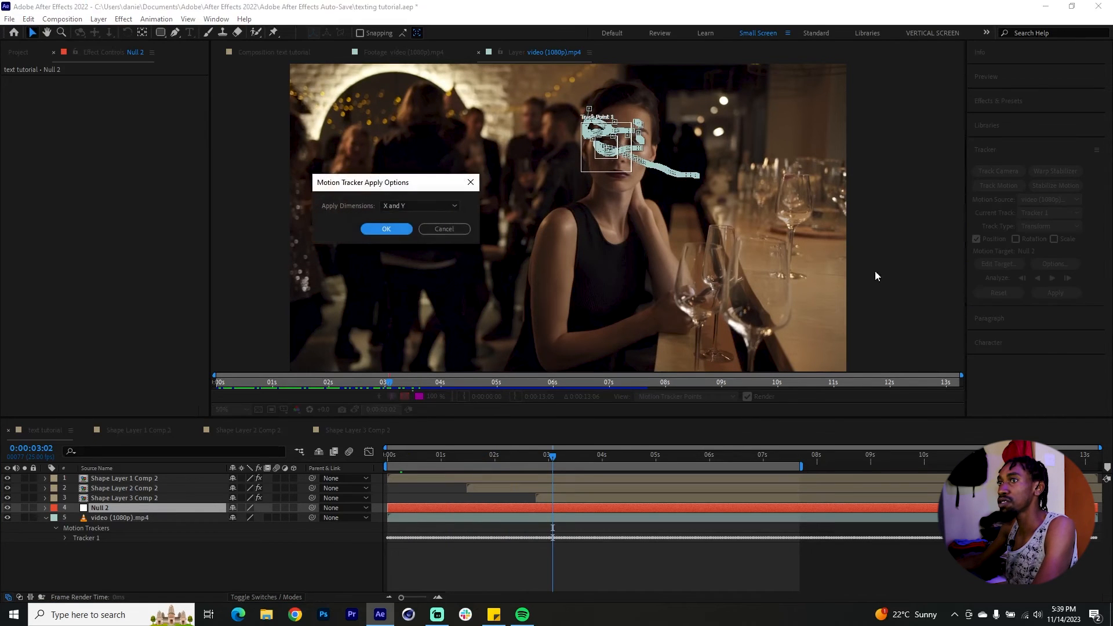
left_click(384, 230)
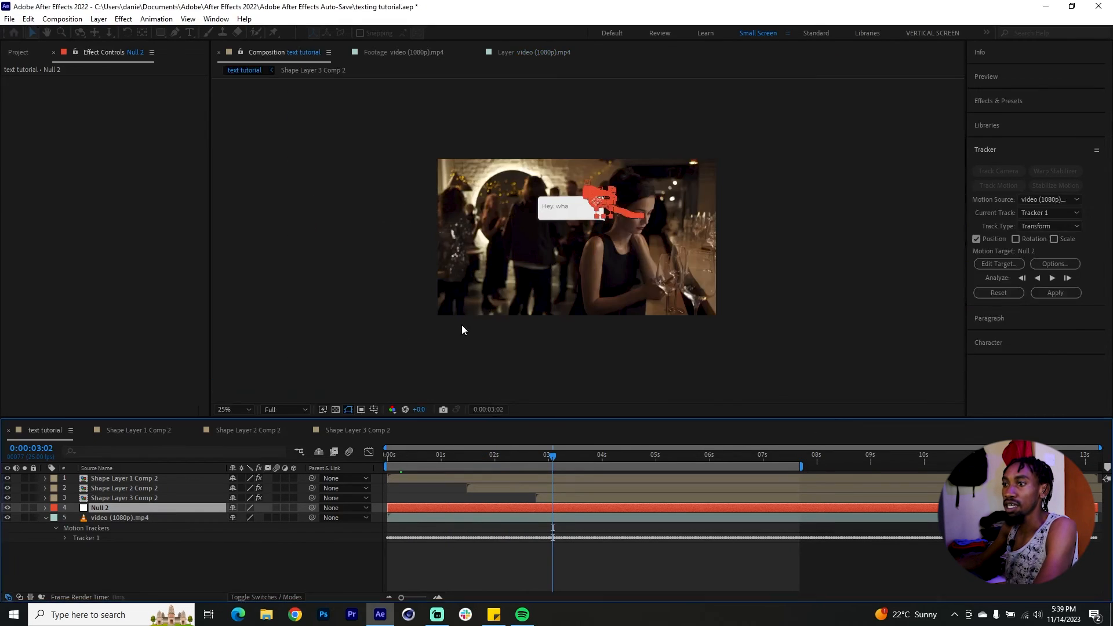
Reveal Null 2's tracked Position keyframes, scrub to 0:00:03:11 and set the preview resolution to Half.
left_click(99, 518)
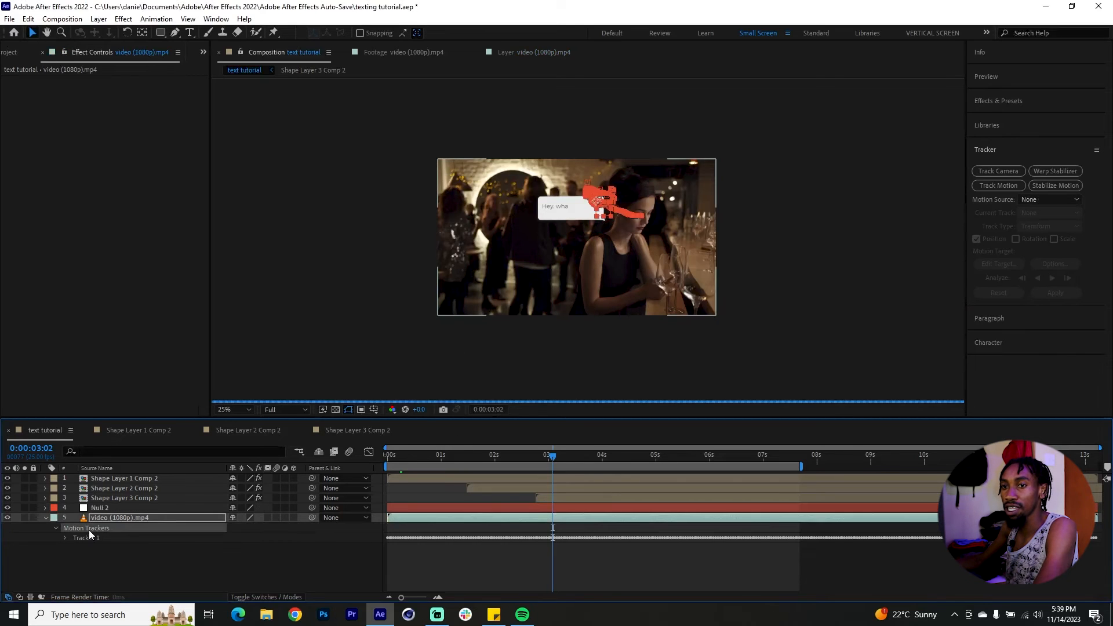
left_click(80, 539)
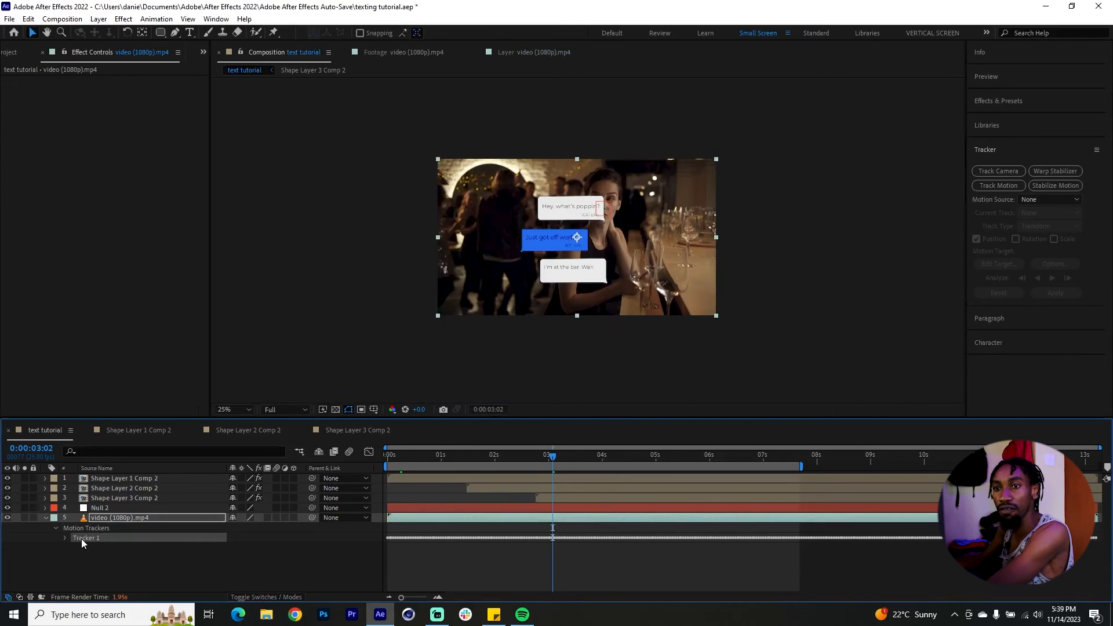
left_click(127, 509)
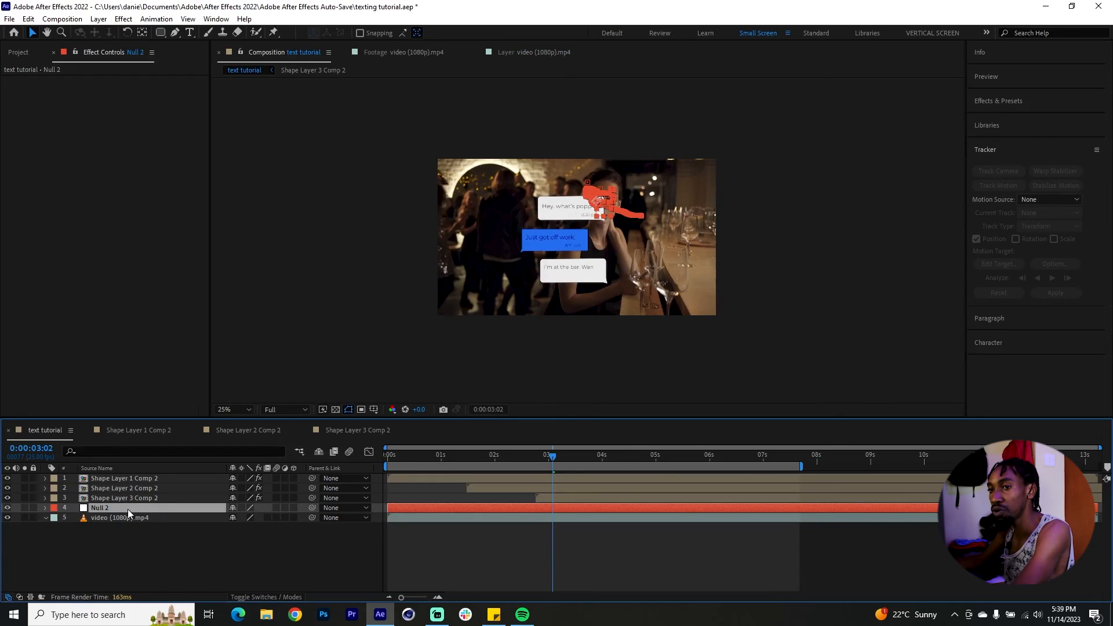
key("u")
left_click_drag(460, 459, 569, 450)
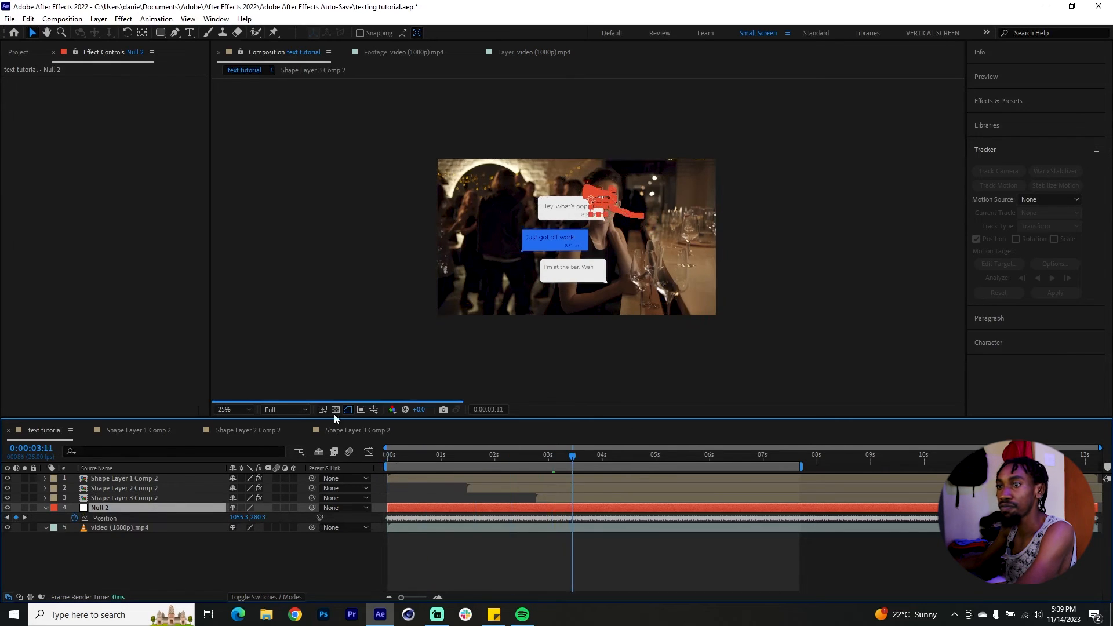
left_click(290, 410)
left_click(286, 461)
At 0:00:02:20, parent the three speech bubble layers to Null 2.
left_click(538, 460)
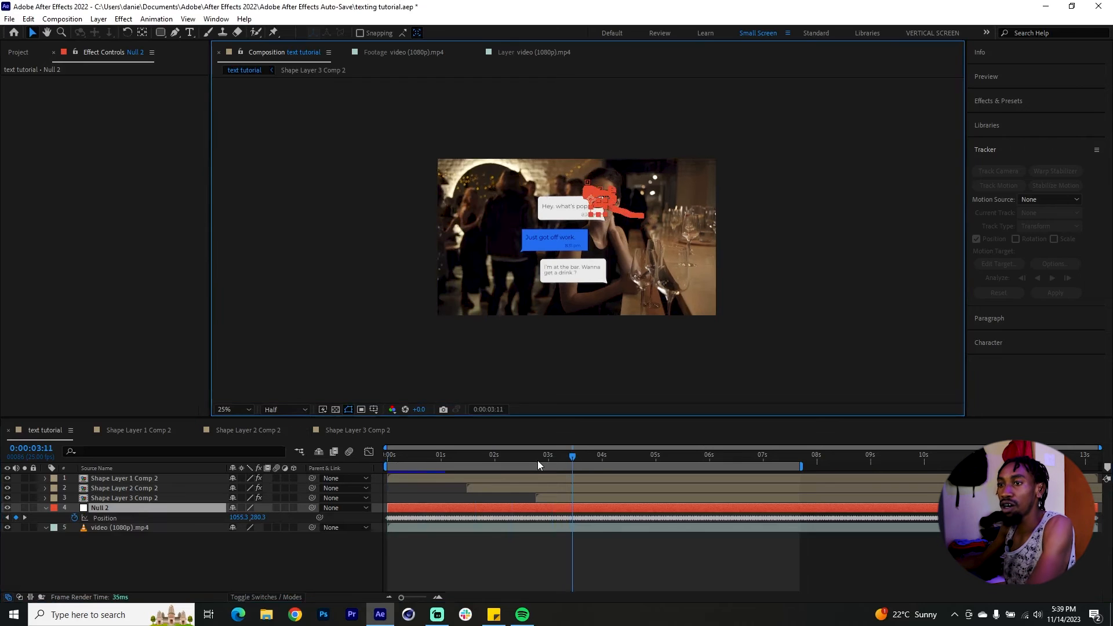
left_click(117, 476)
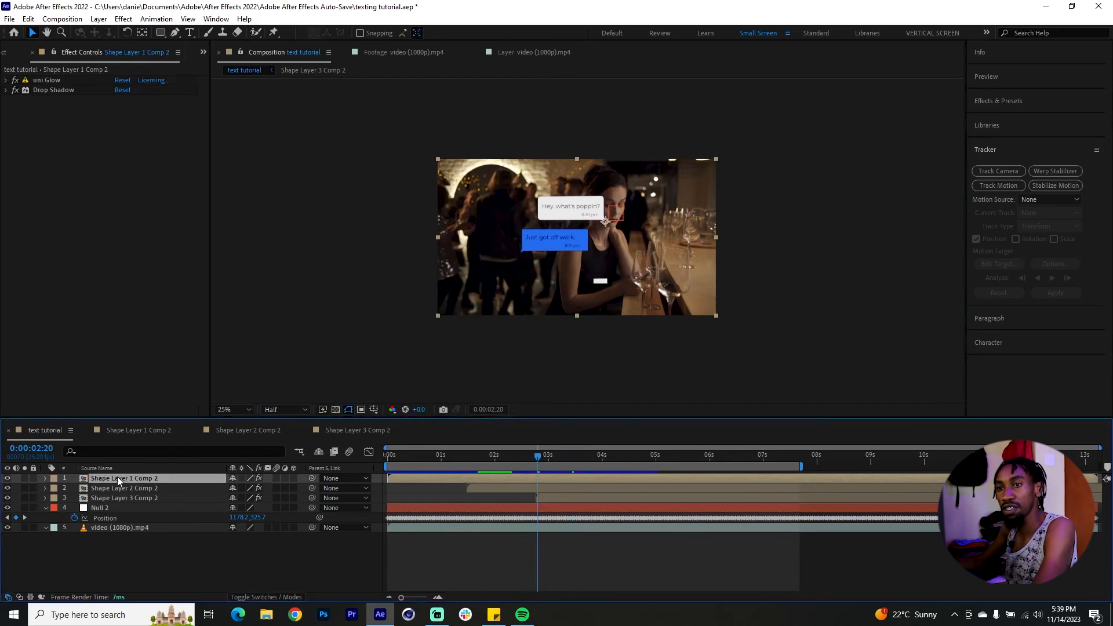
left_click(121, 498, "shift")
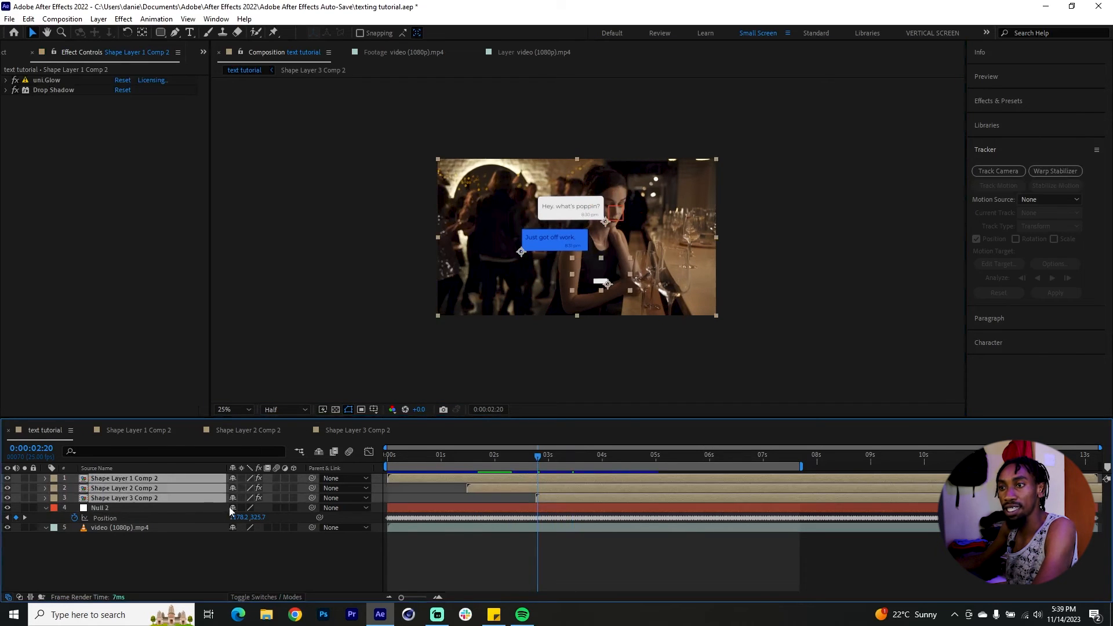
left_click(284, 597)
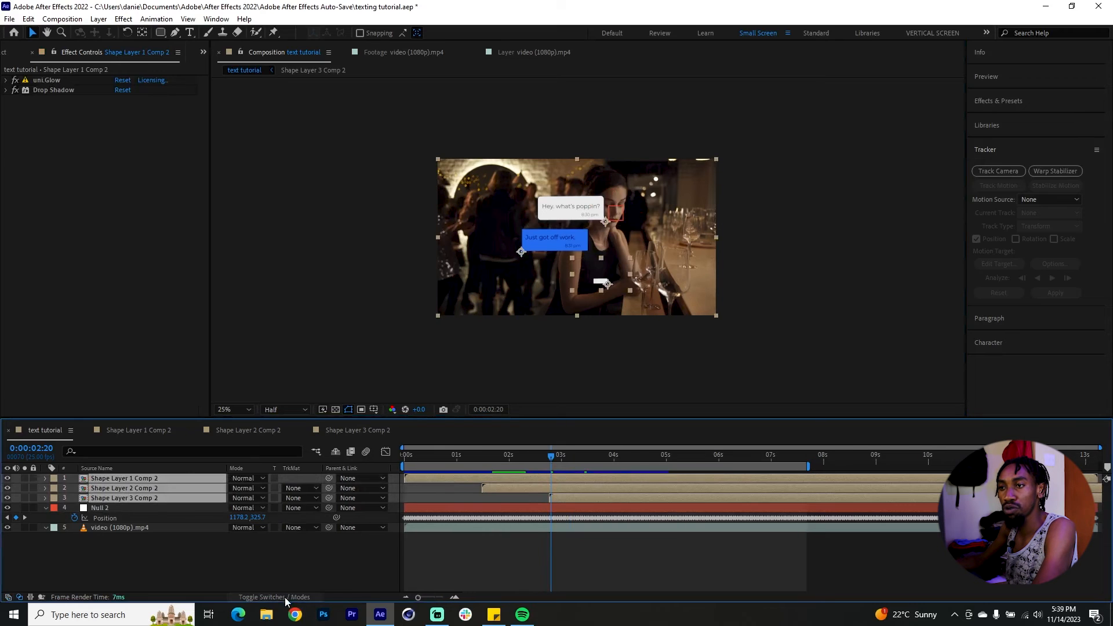
left_click(285, 598)
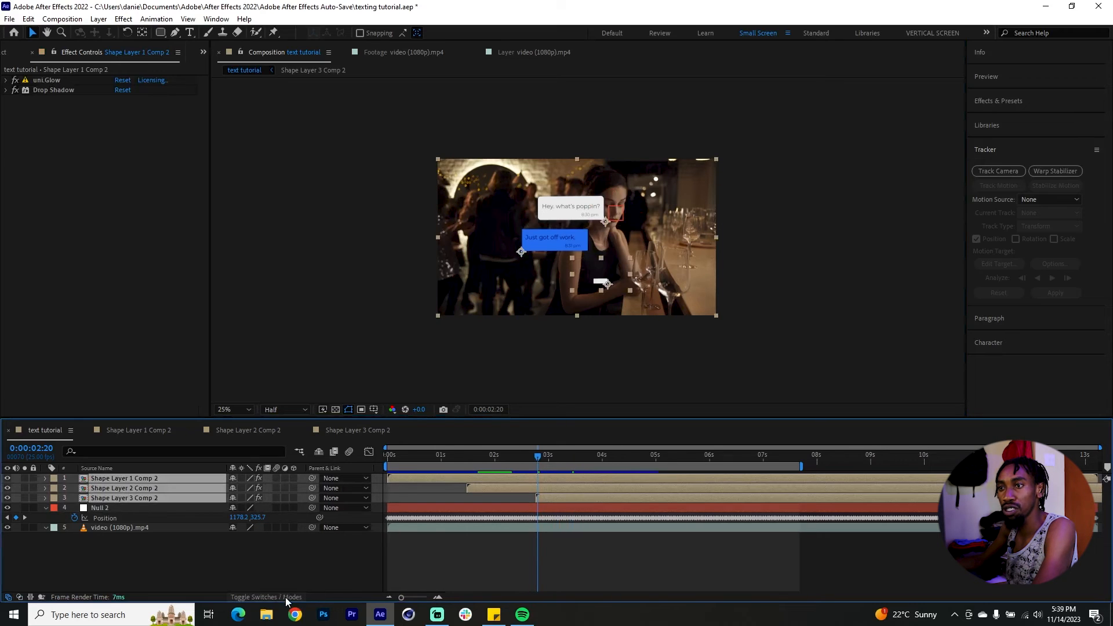
left_click(346, 478)
left_click(356, 546)
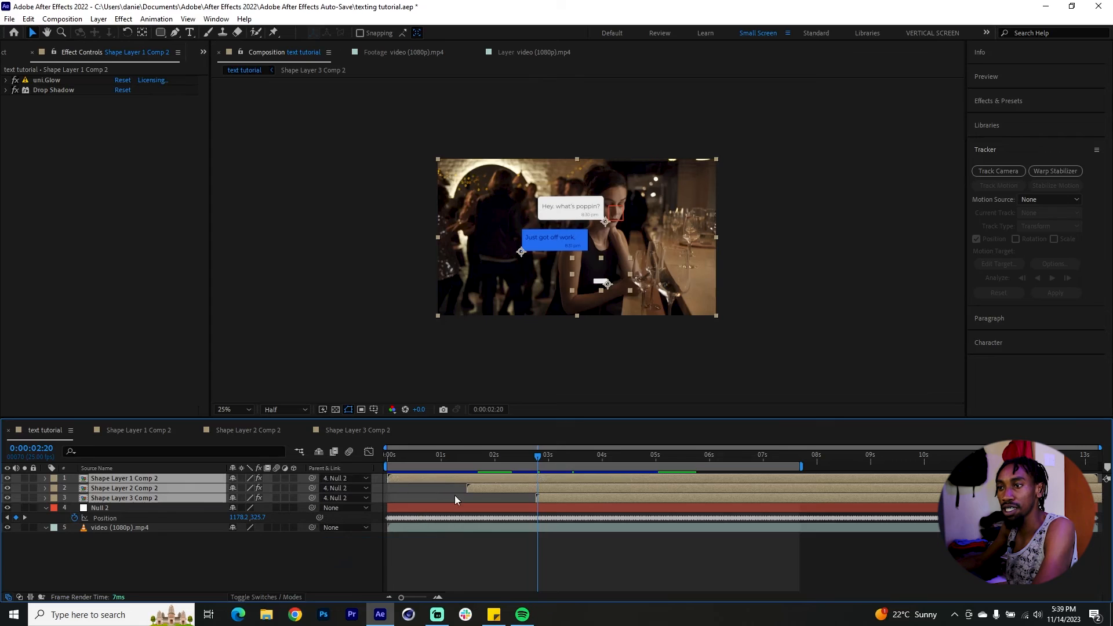
Shorten Null 2 so it ends at about 0:00:04:00 and delete its Position keyframes beyond that point.
left_click(463, 508)
left_click_drag(537, 455, 623, 462)
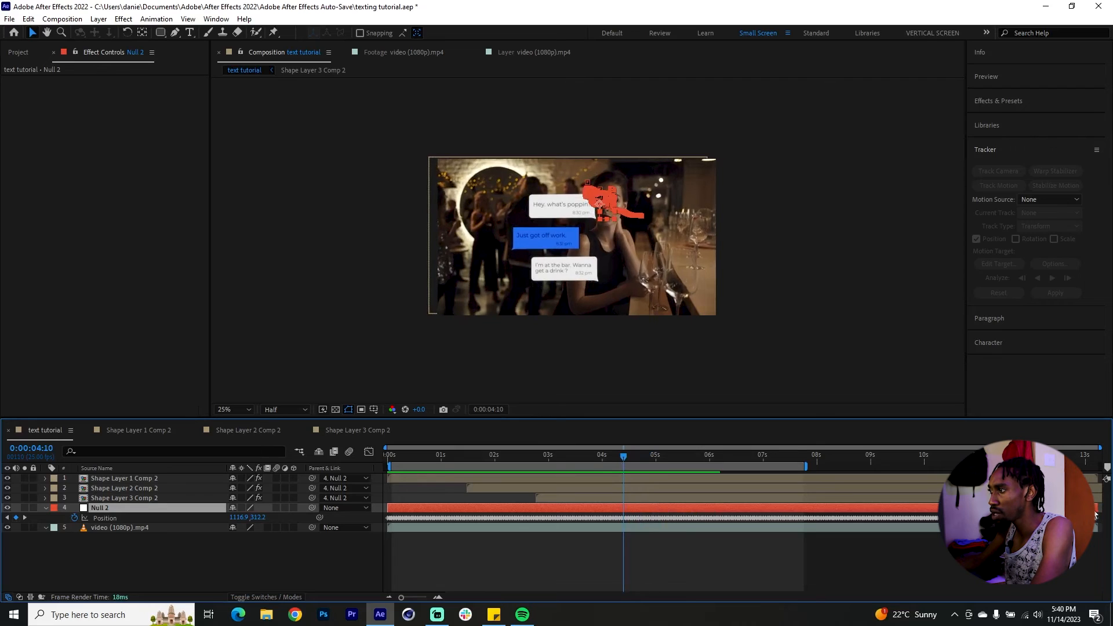
left_click_drag(938, 507, 619, 509)
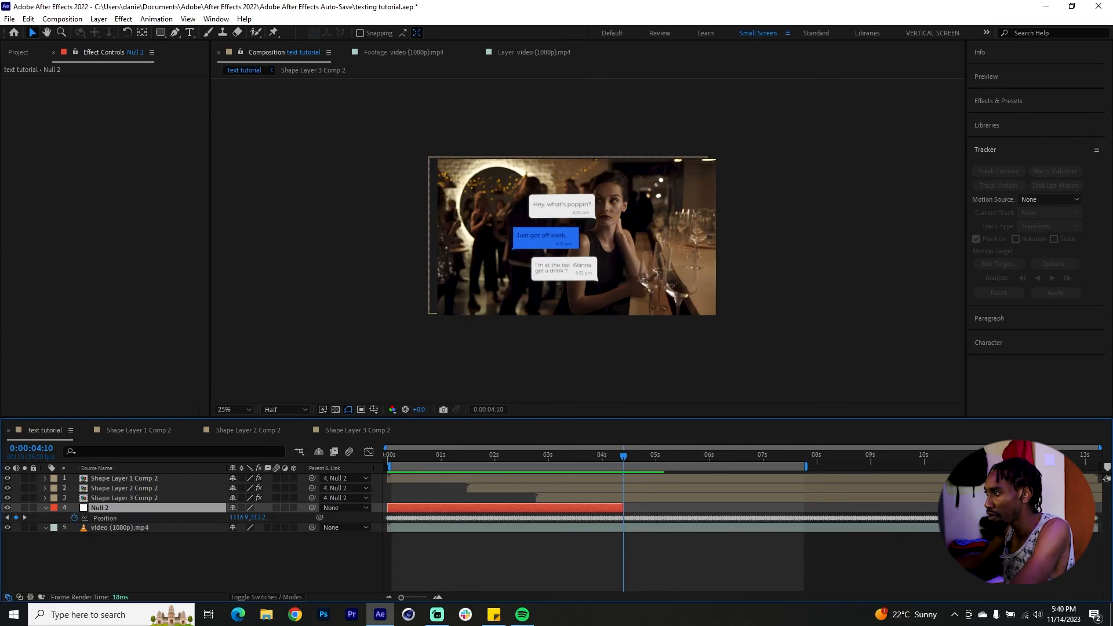
left_click_drag(1095, 518, 605, 517)
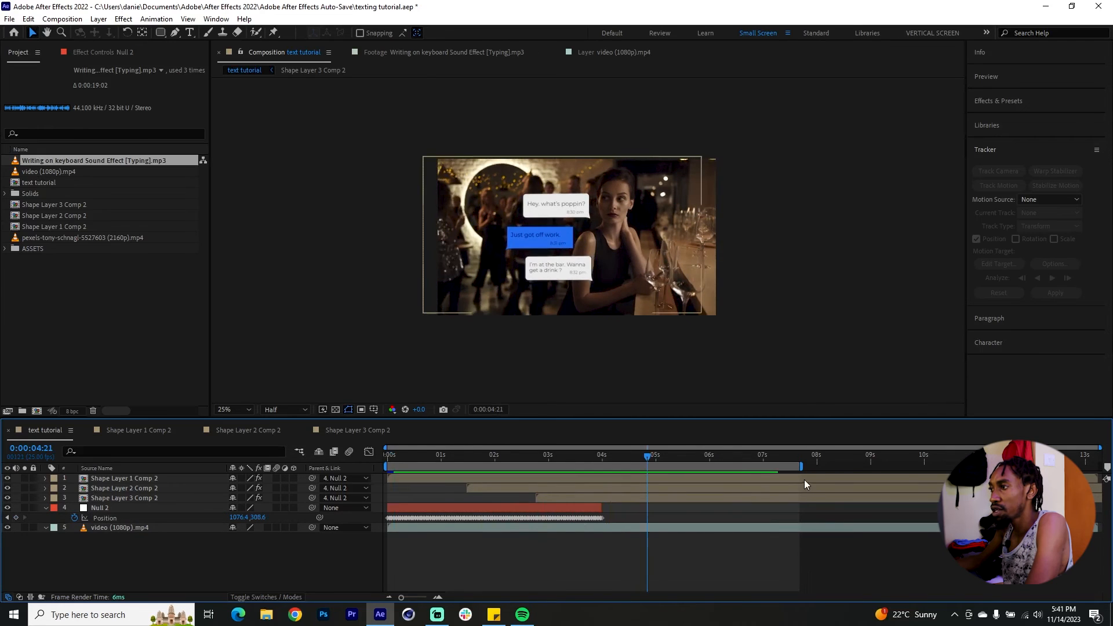
Trim the ends of all three speech bubble layers to 0:00:04:21.
left_click(805, 481)
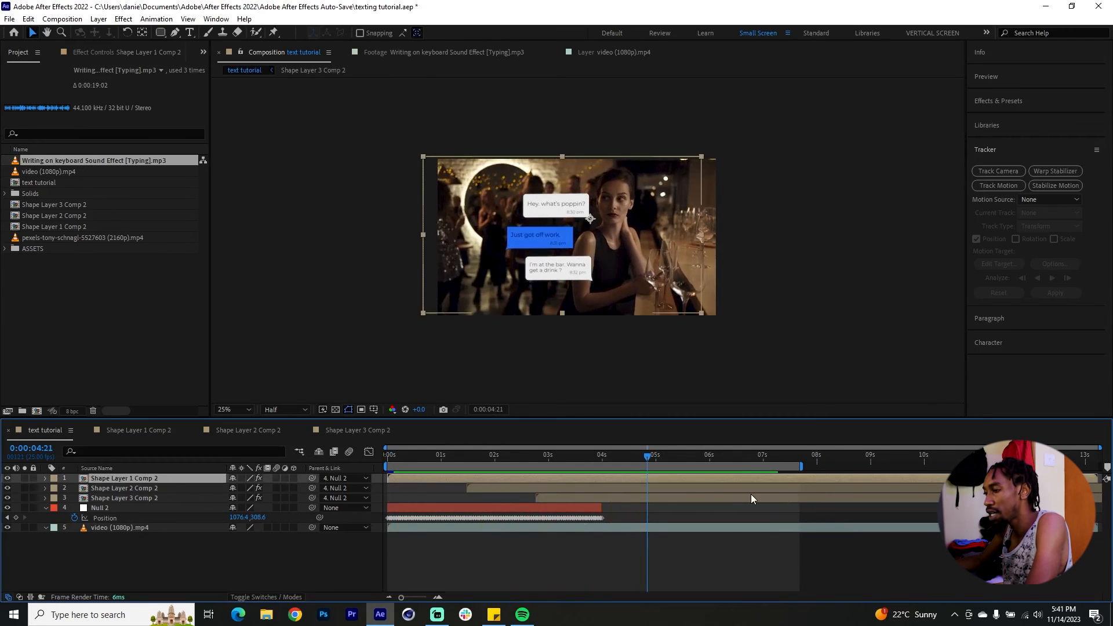
left_click(734, 497, "shift")
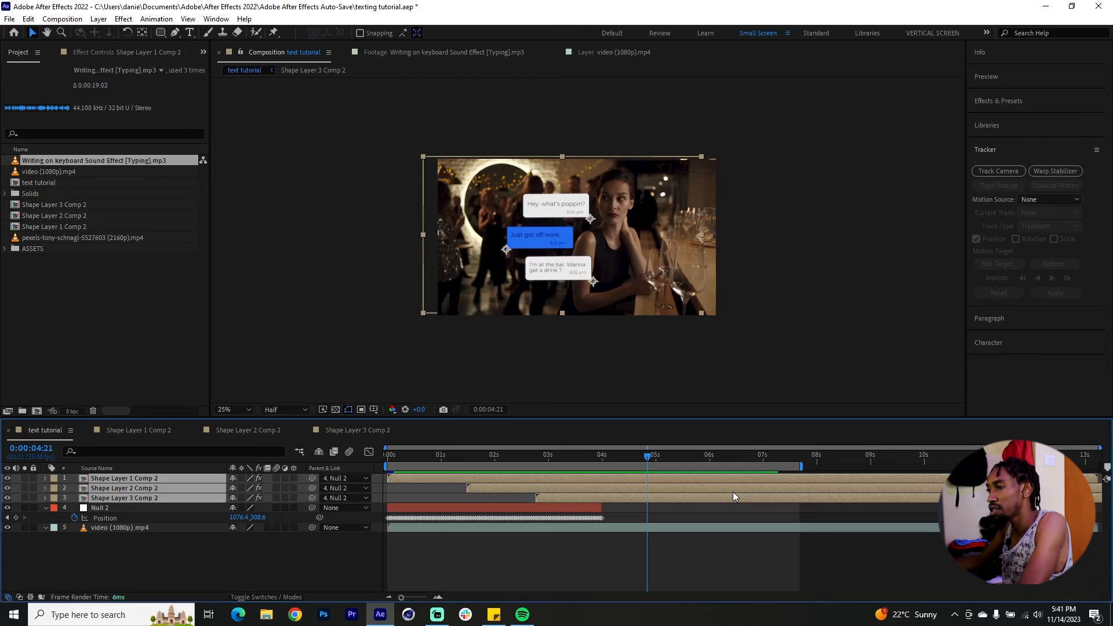
key("alt+]")
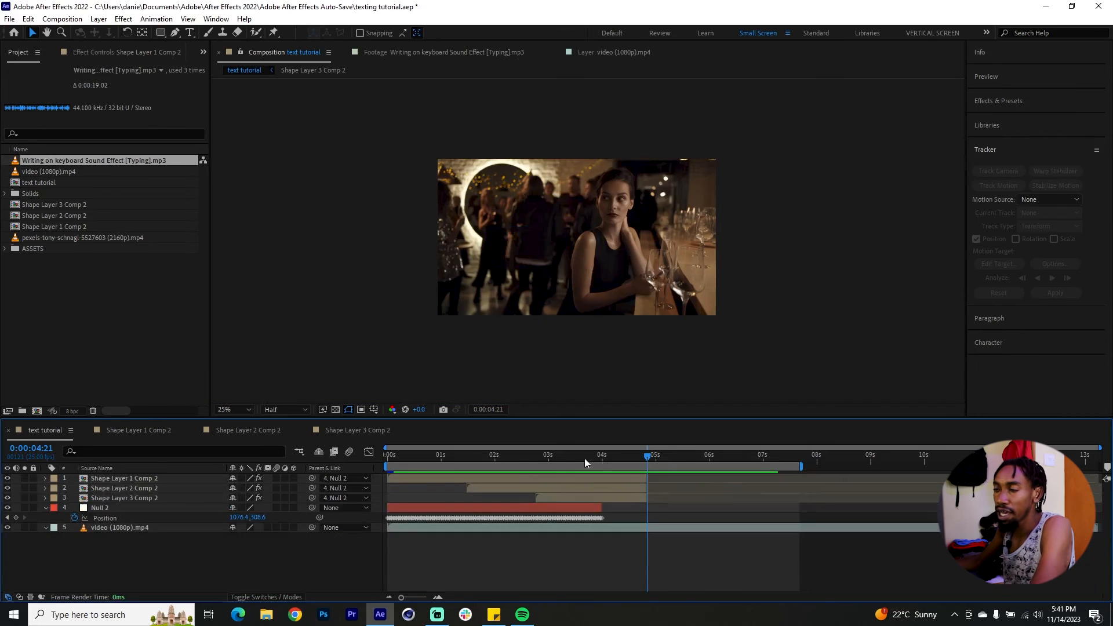
Add Writing on keyboard Sound Effect [Typing].mp3 to the timeline below the video layer.
left_click(394, 457)
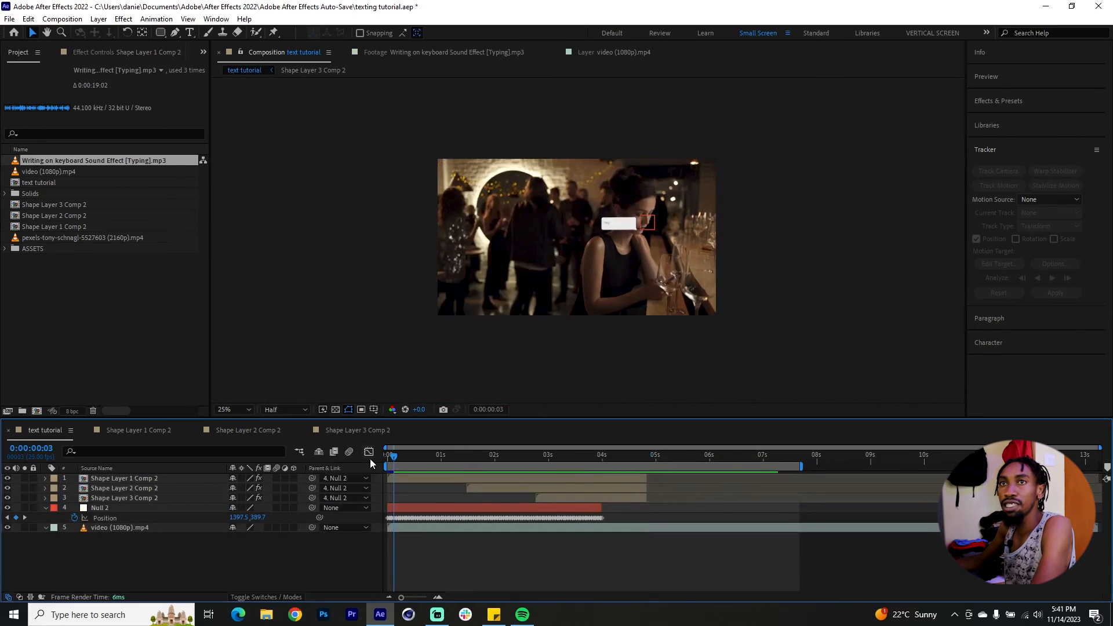
double_click(78, 159)
left_click_drag(74, 158, 135, 538)
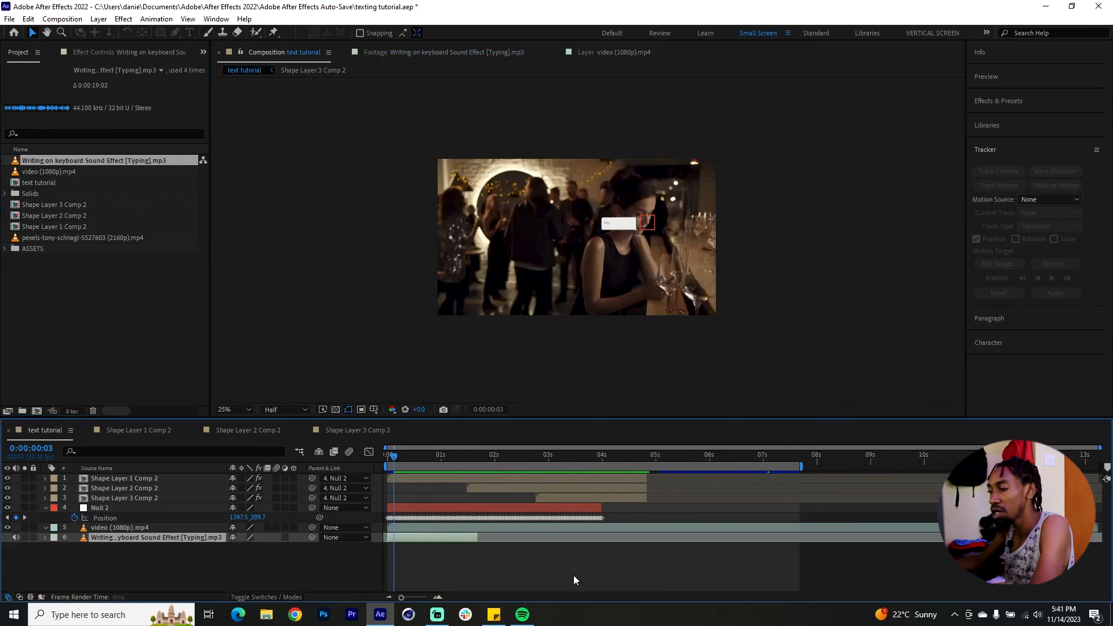
Check the typing sound's waveform and lower its Audio Levels to -27 dB.
key("l")
key("l")
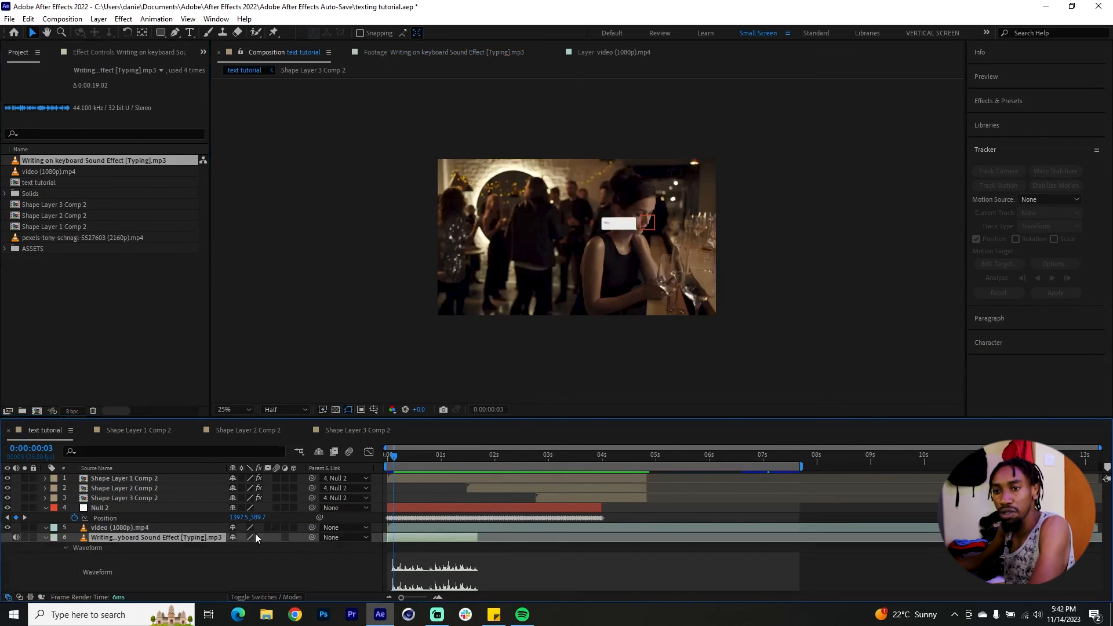
key("l")
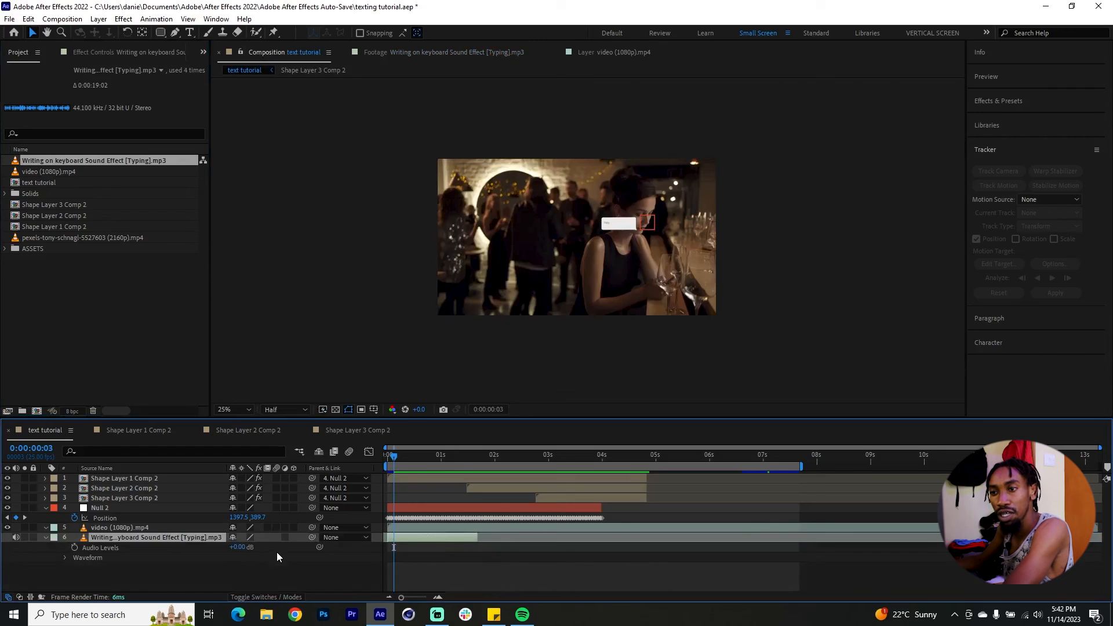
left_click(231, 547)
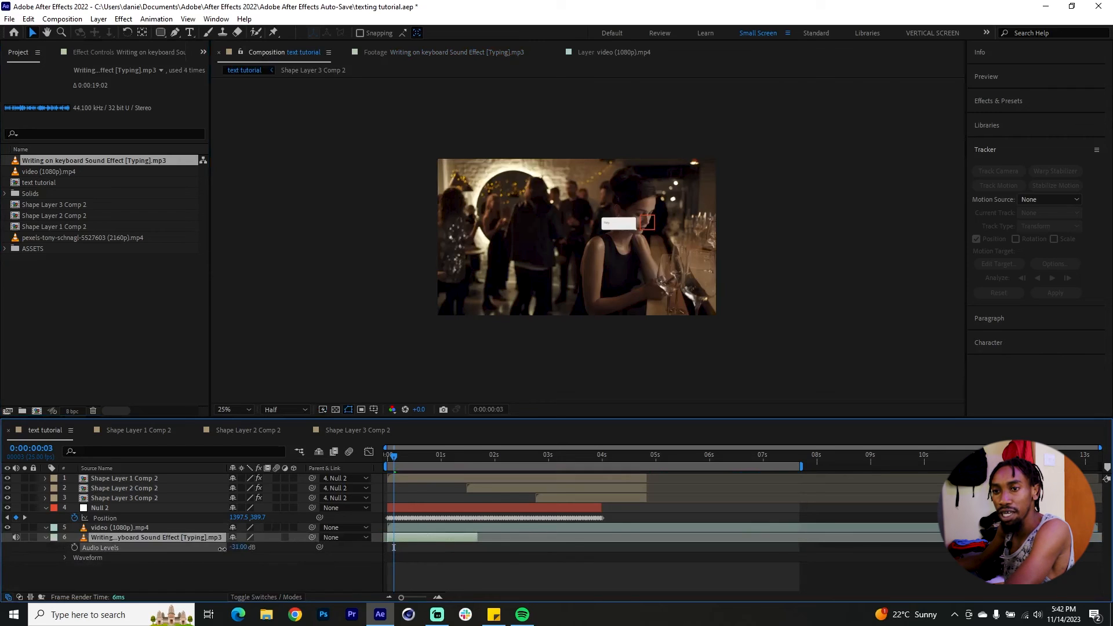
left_click_drag(224, 549, 231, 549)
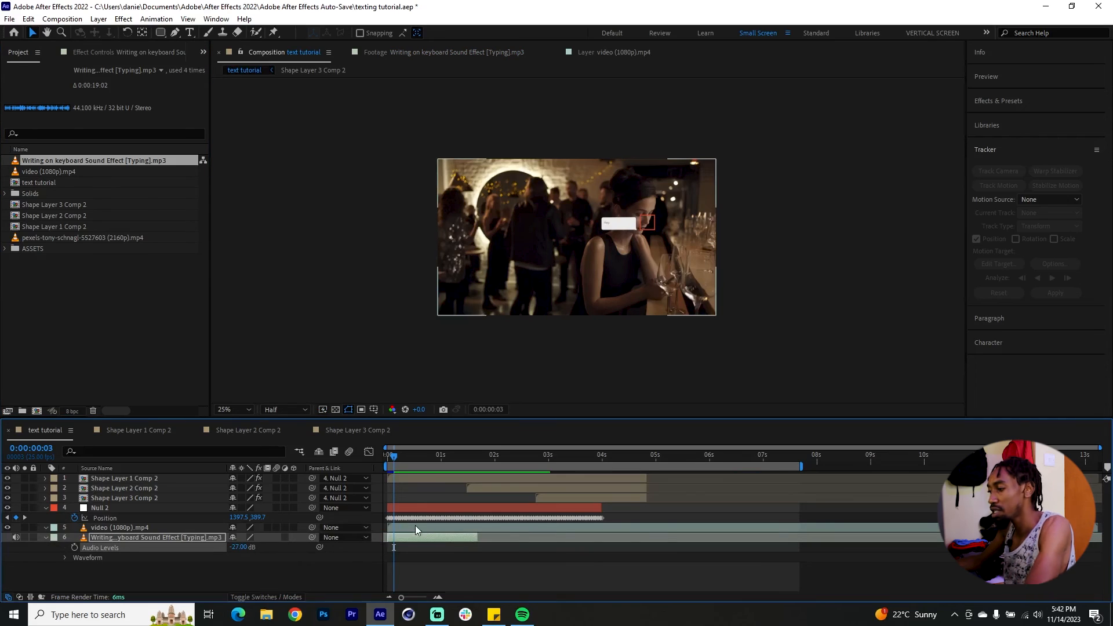
Duplicate the typing sound twice and move the copies to start at about 1.7 s and 3 s, matching the later bubbles.
key("ctrl+d")
key("ctrl+d")
left_click_drag(444, 536, 520, 540)
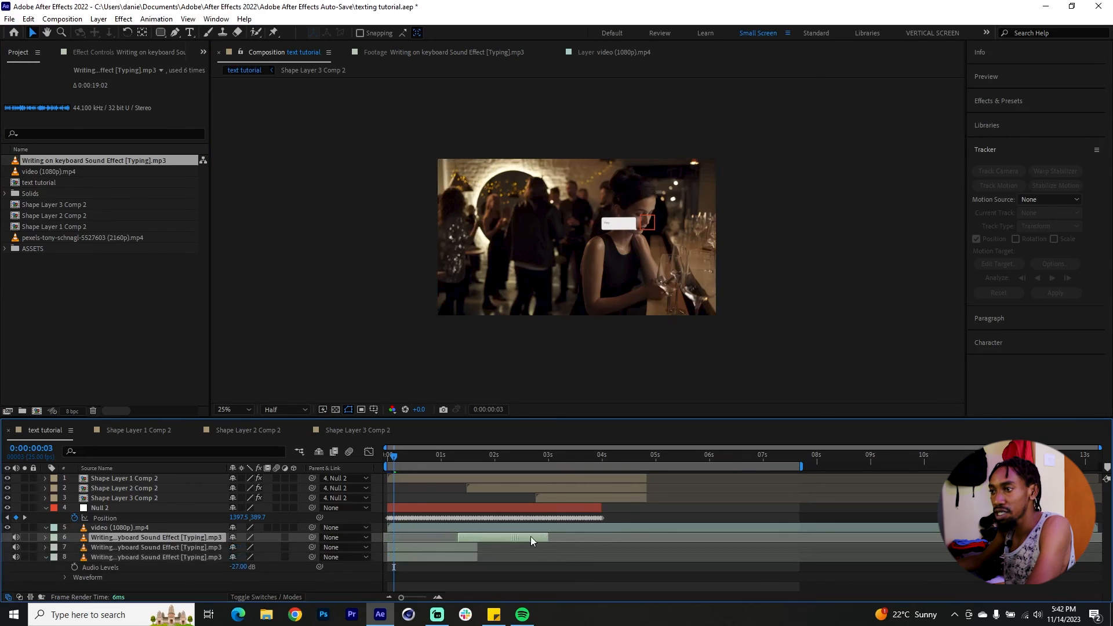
left_click_drag(604, 537, 617, 537)
left_click_drag(432, 547, 468, 557)
Trim the ends of the three typing sound layers to about 1.5 s, 2.9 s and 4.4 s.
left_click(472, 556)
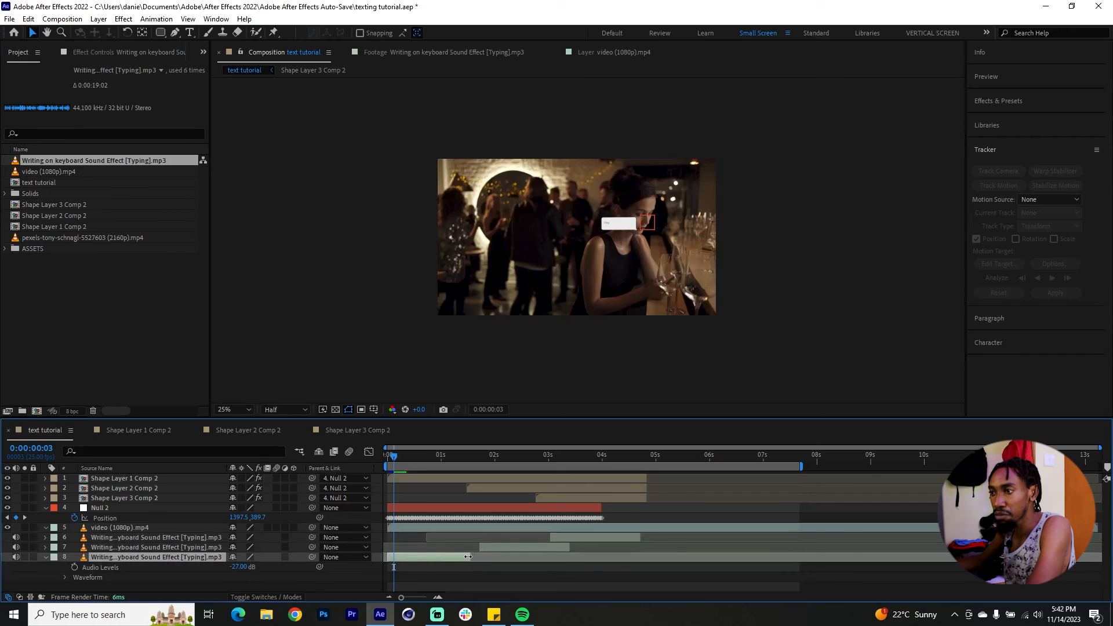
left_click_drag(568, 549, 548, 548)
left_click(565, 538)
left_click_drag(640, 537, 624, 537)
left_click_drag(470, 558, 466, 556)
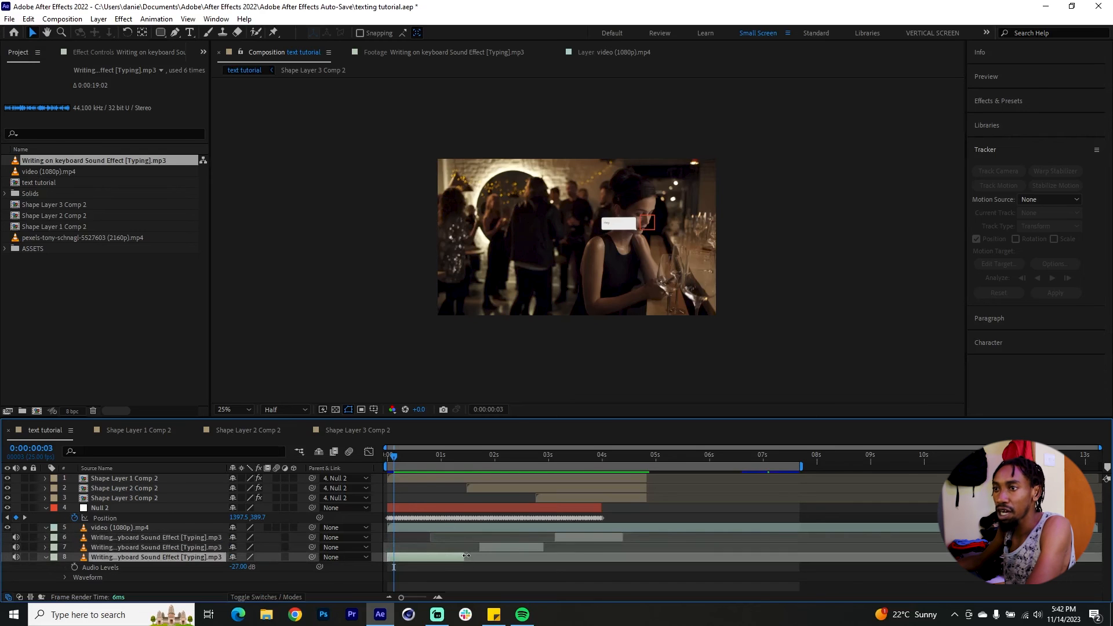
Preview the finished texting animation from the start of the timeline.
left_click_drag(396, 460, 377, 458)
key("space")
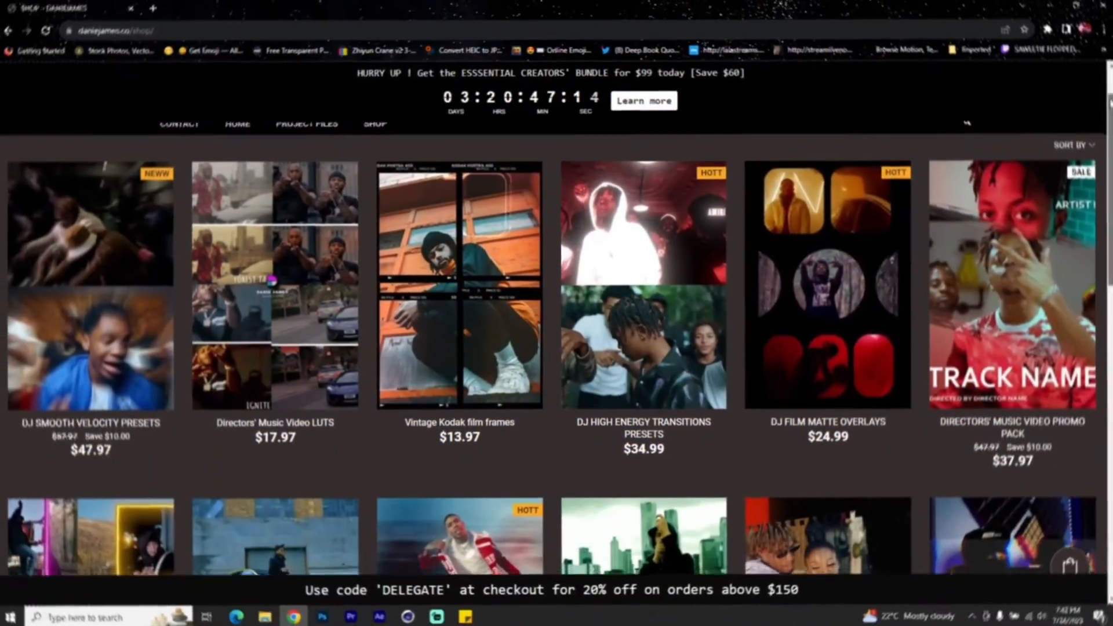
scroll(1105, 129, "down", 2)
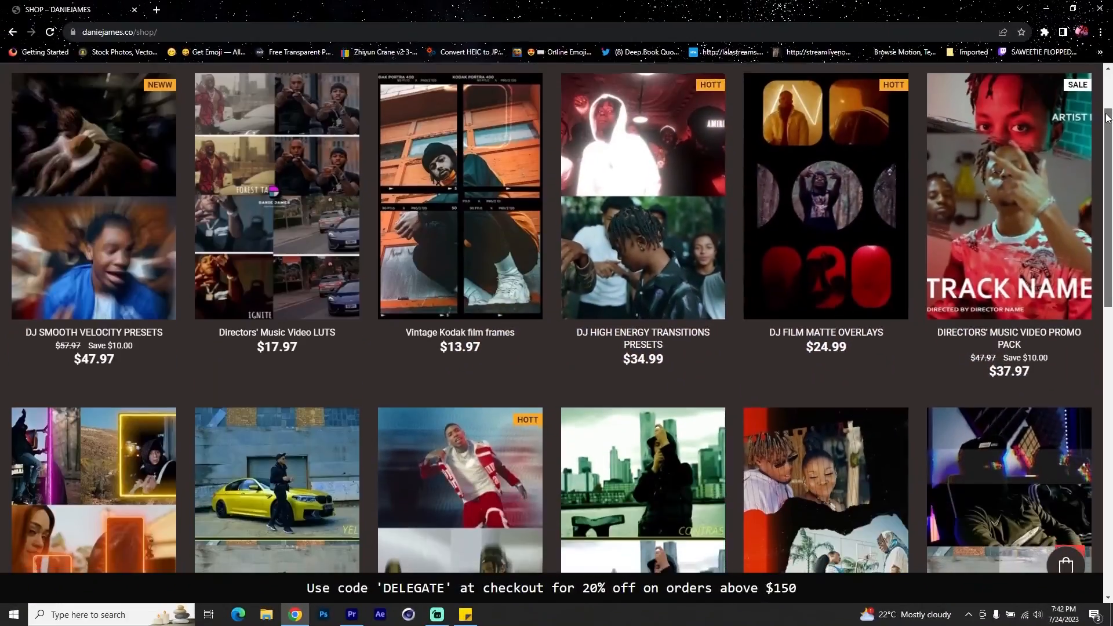
left_click_drag(1105, 130, 1098, 200)
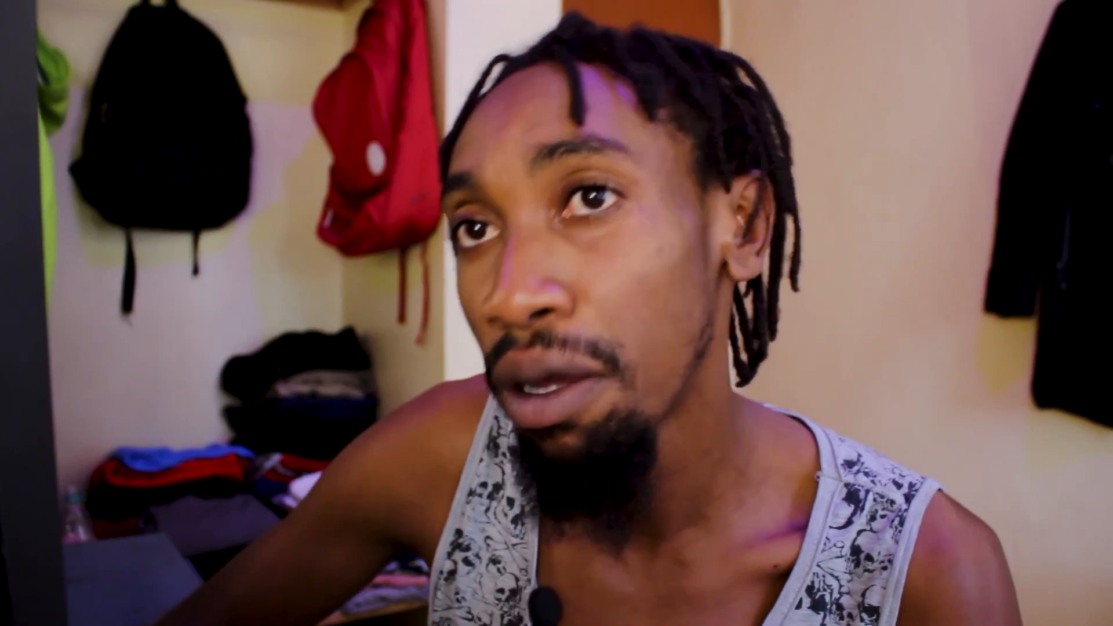